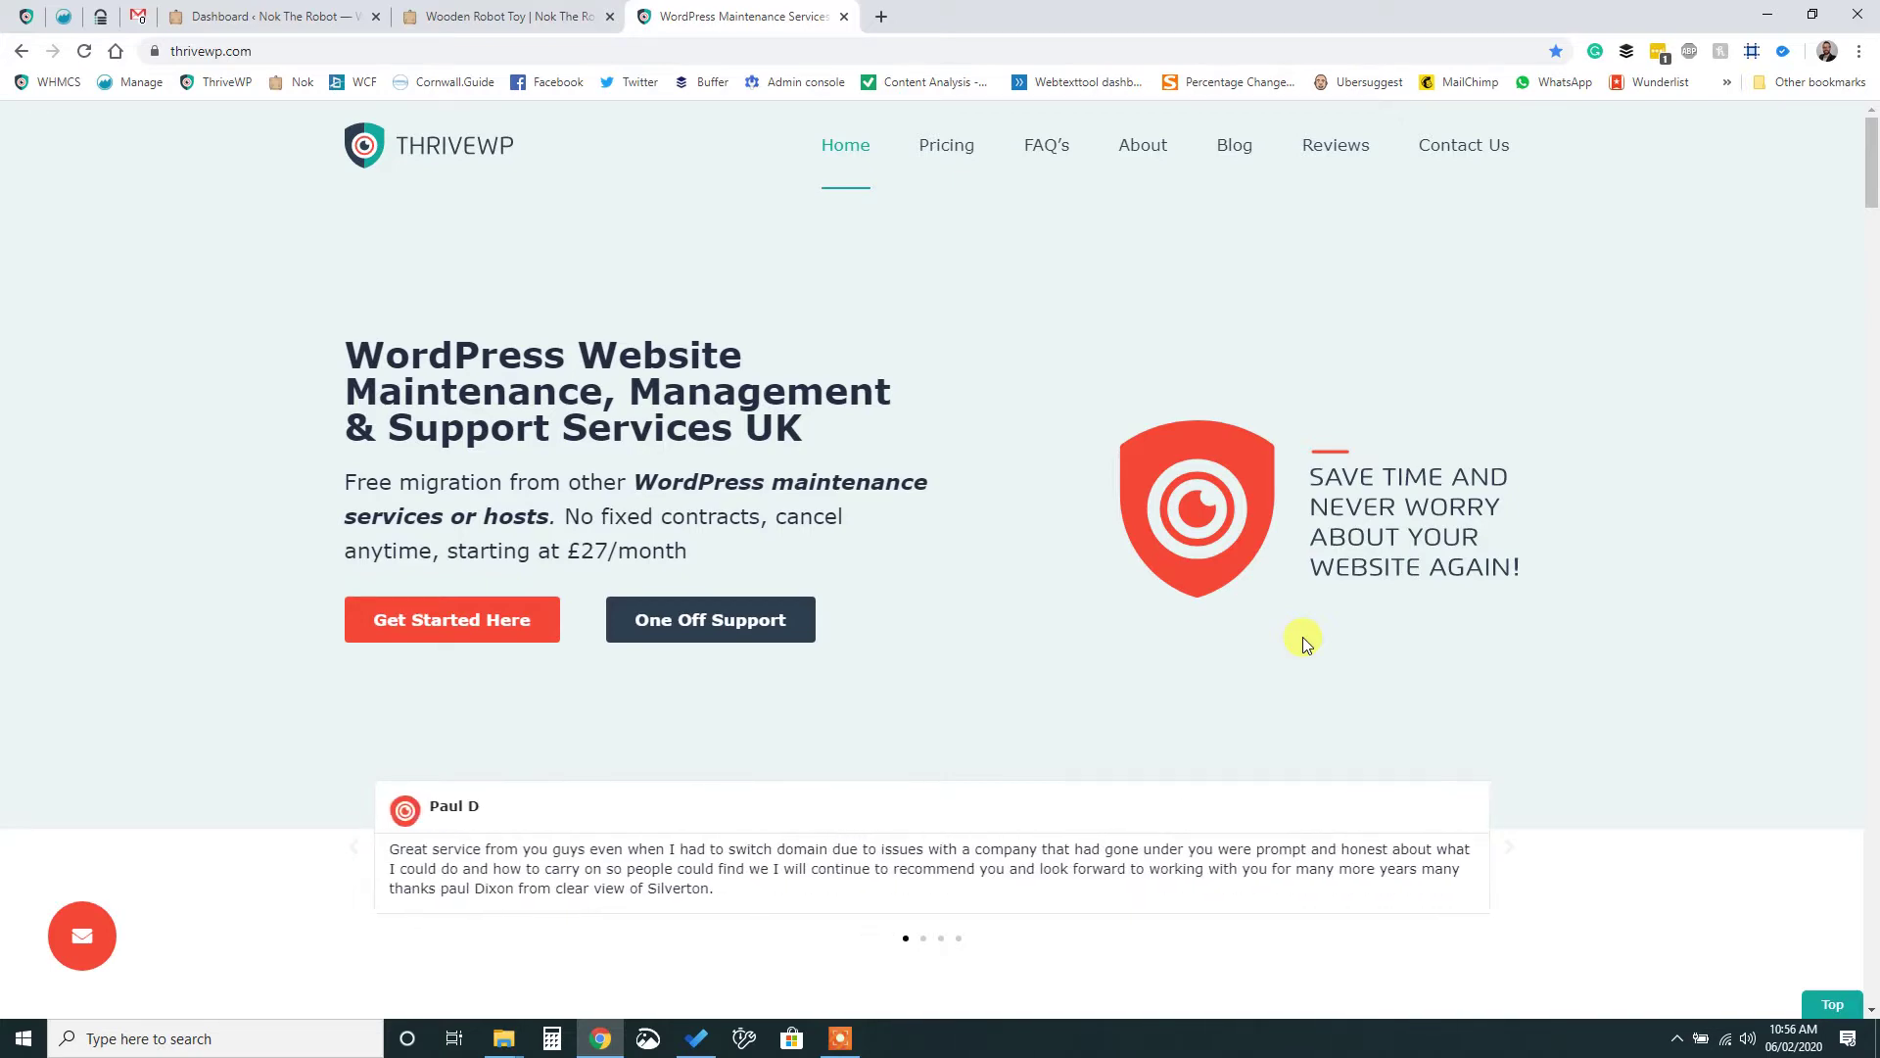
- Scroll through the current page and send it back to the top
drag(1872, 156, 1841, 697)
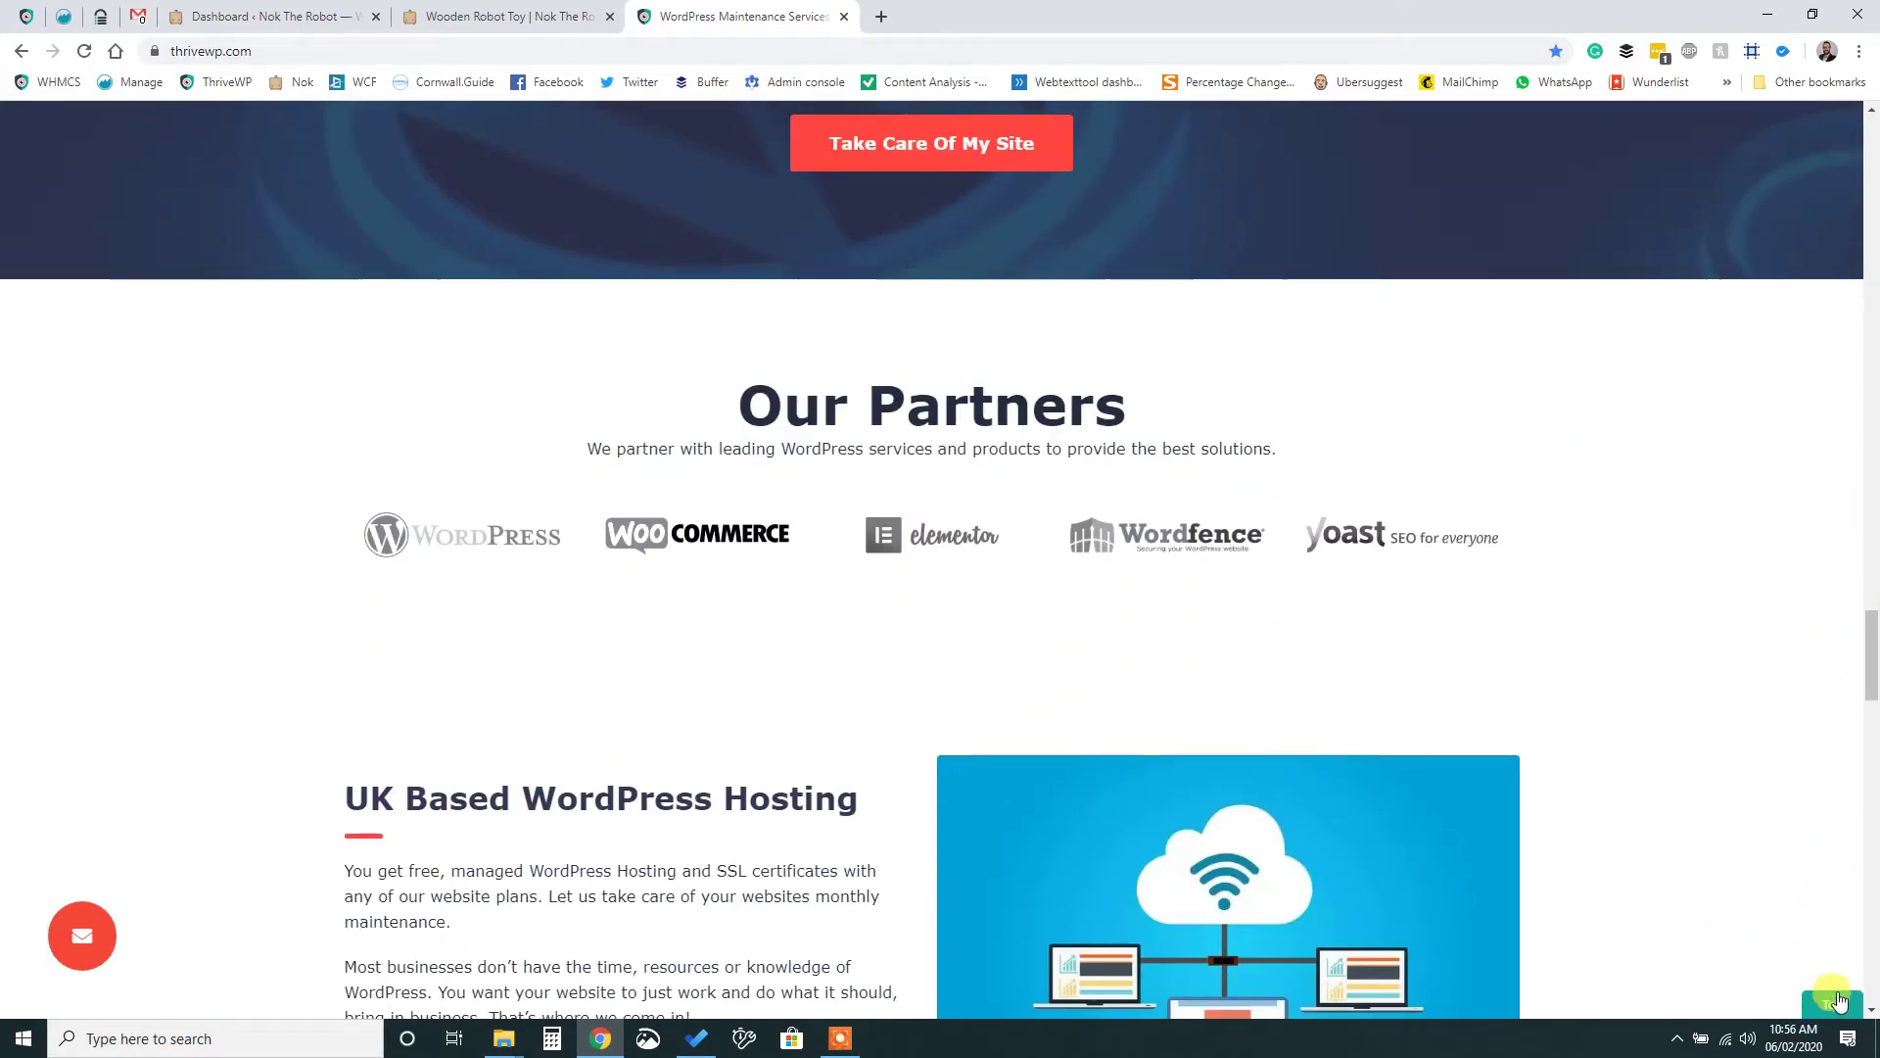
drag(1872, 674, 1807, 685)
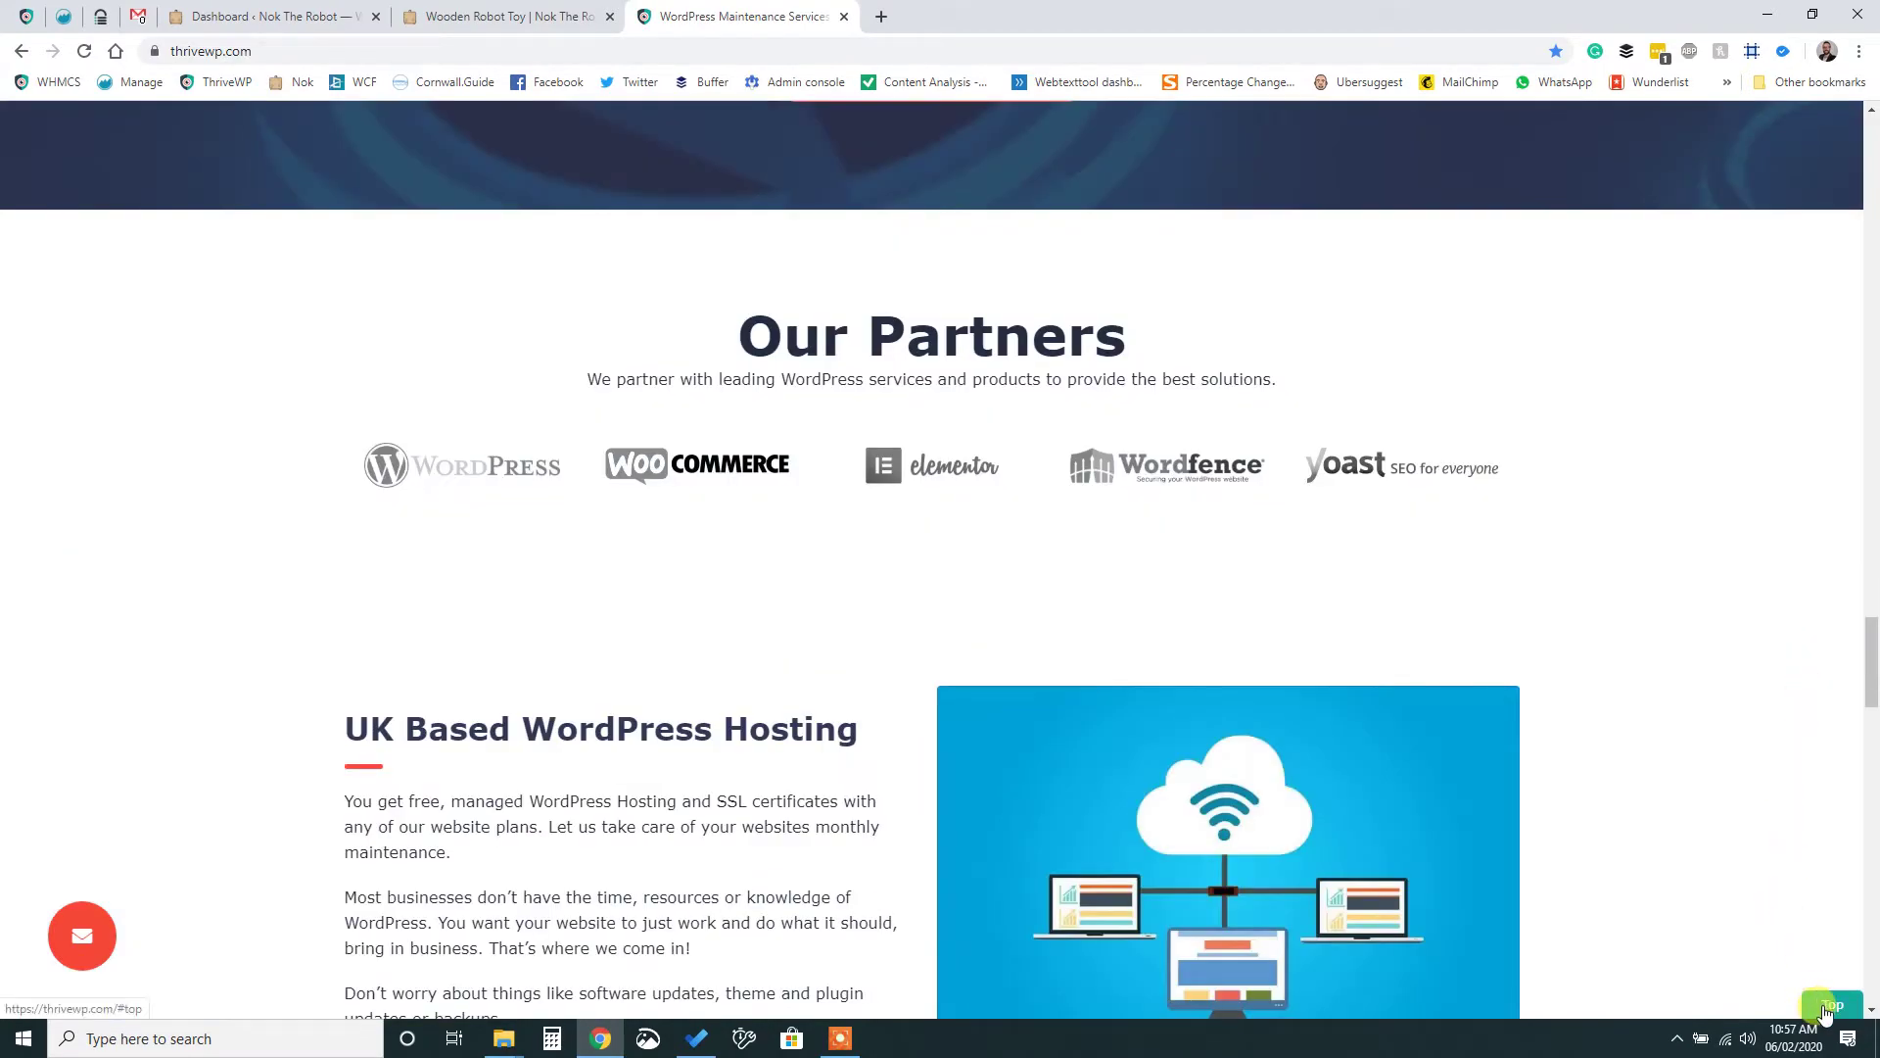
scroll(1023, 272, down, 9)
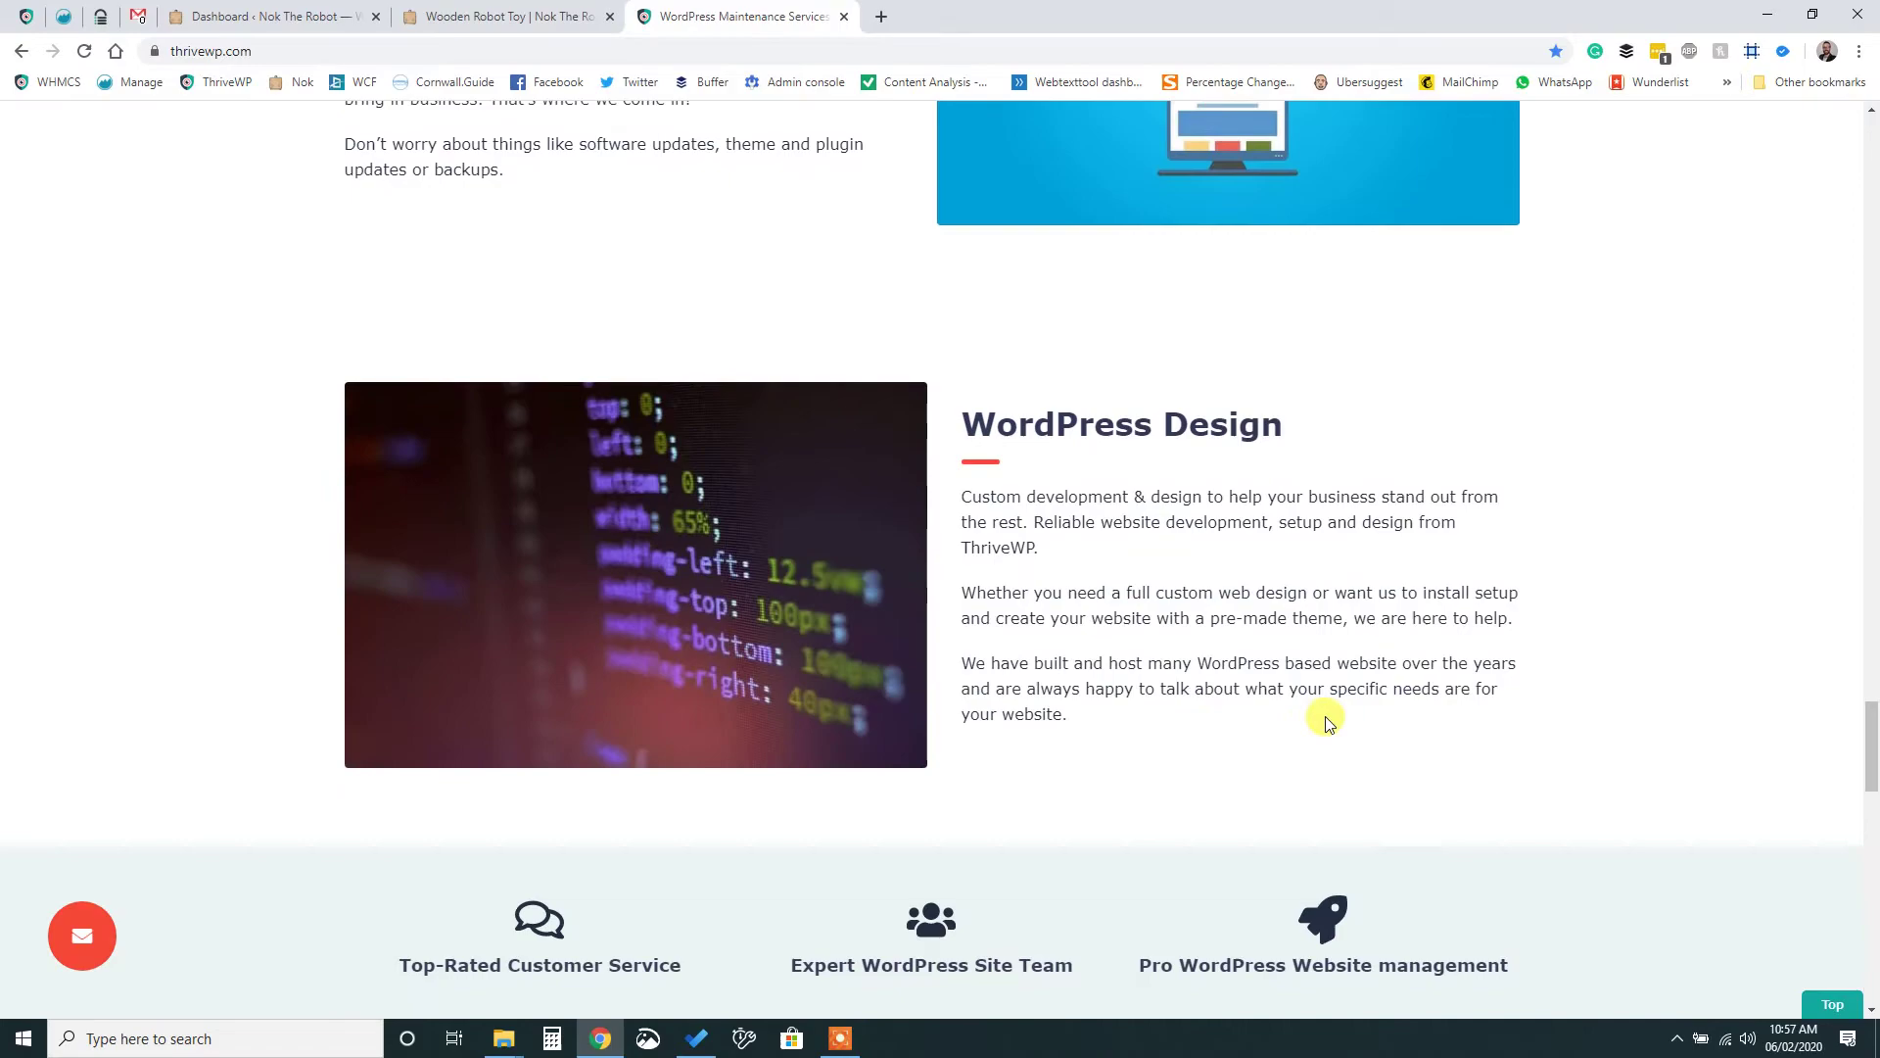
scroll(1819, 830, up, 3)
drag(1866, 706, 1869, 646)
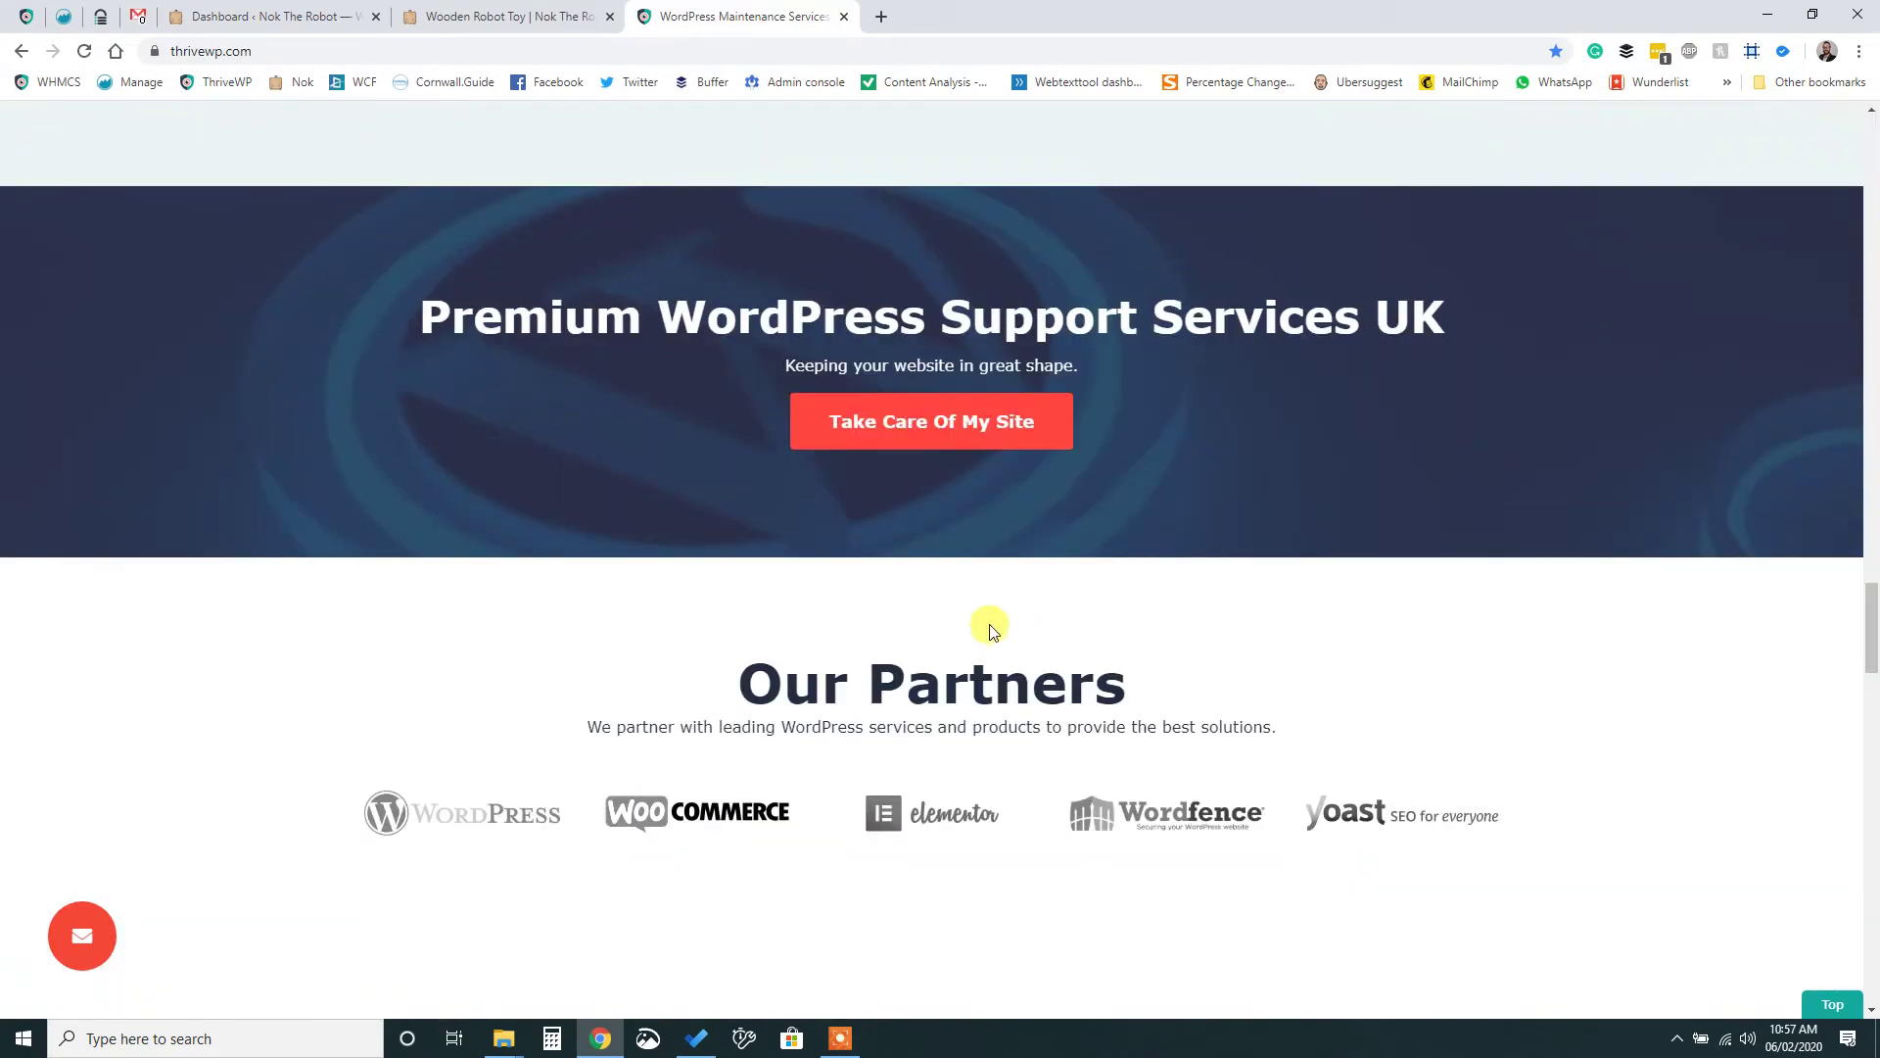
scroll(1604, 869, down, 3)
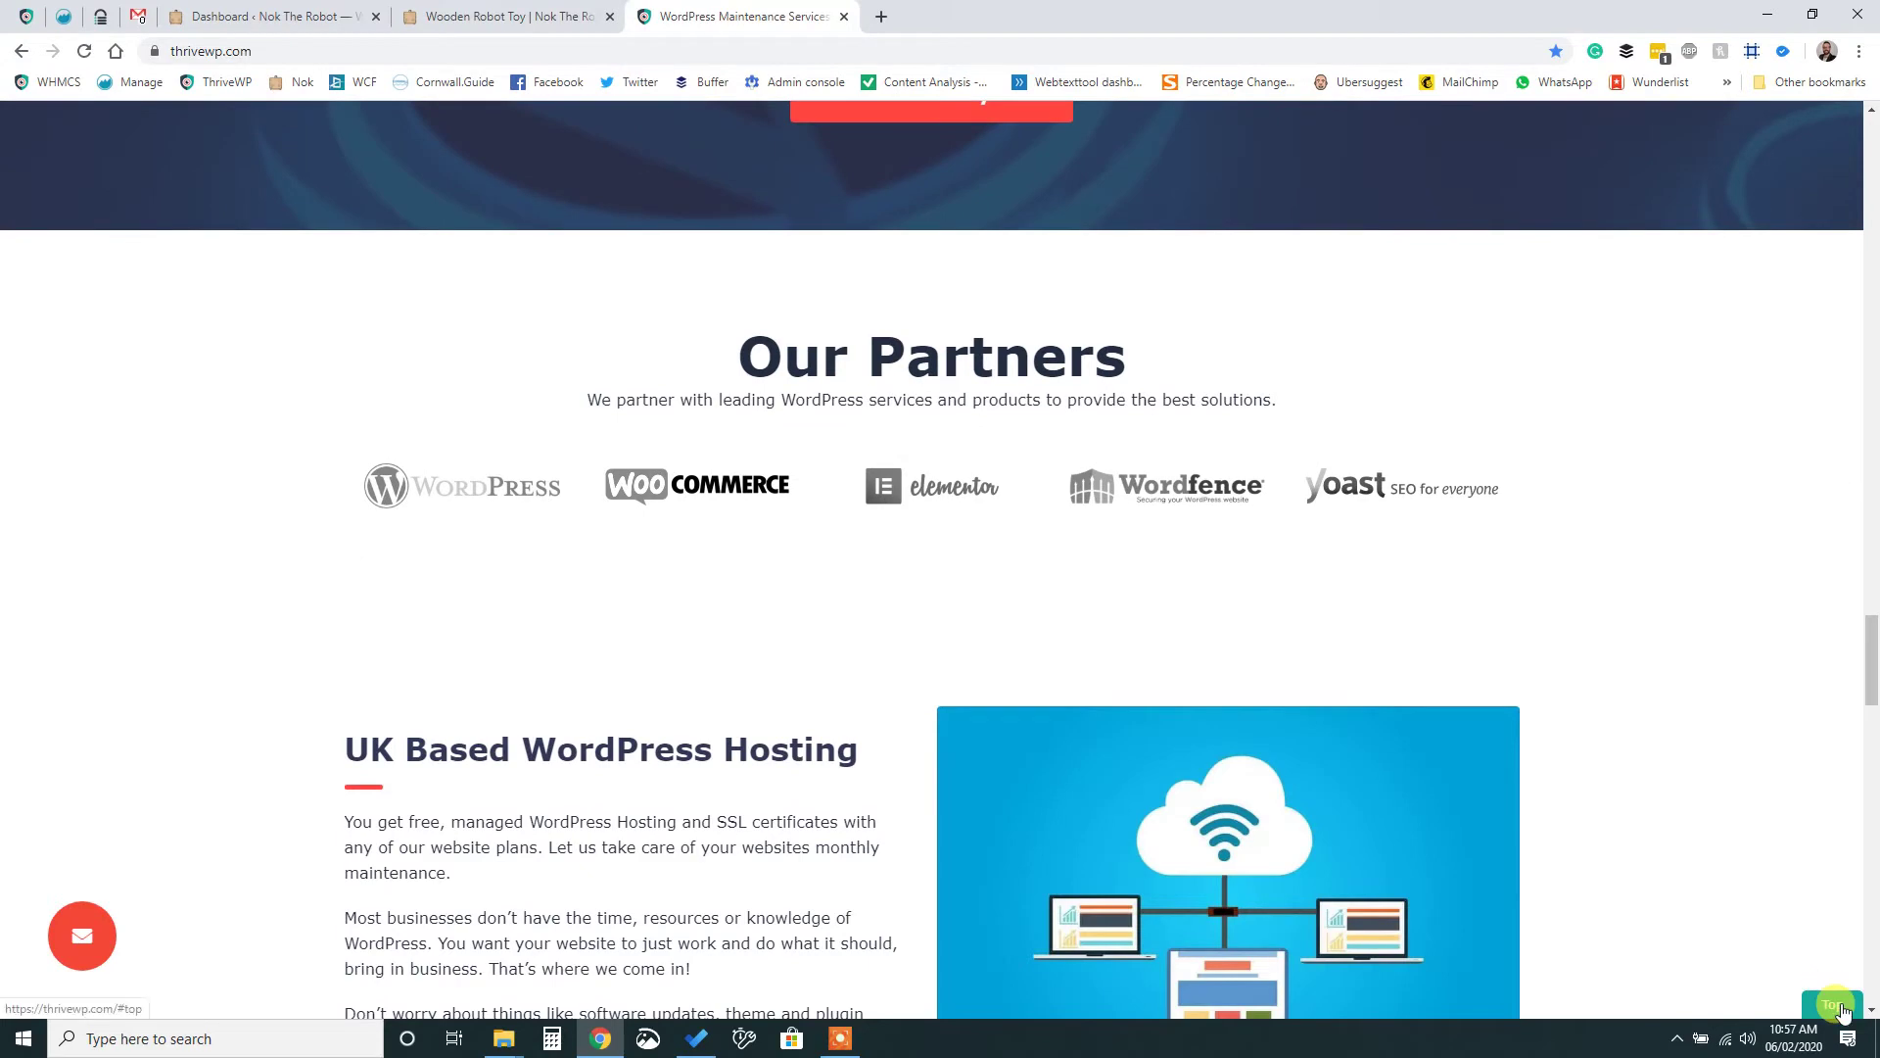
scroll(1289, 672, down, 8)
key(Home)
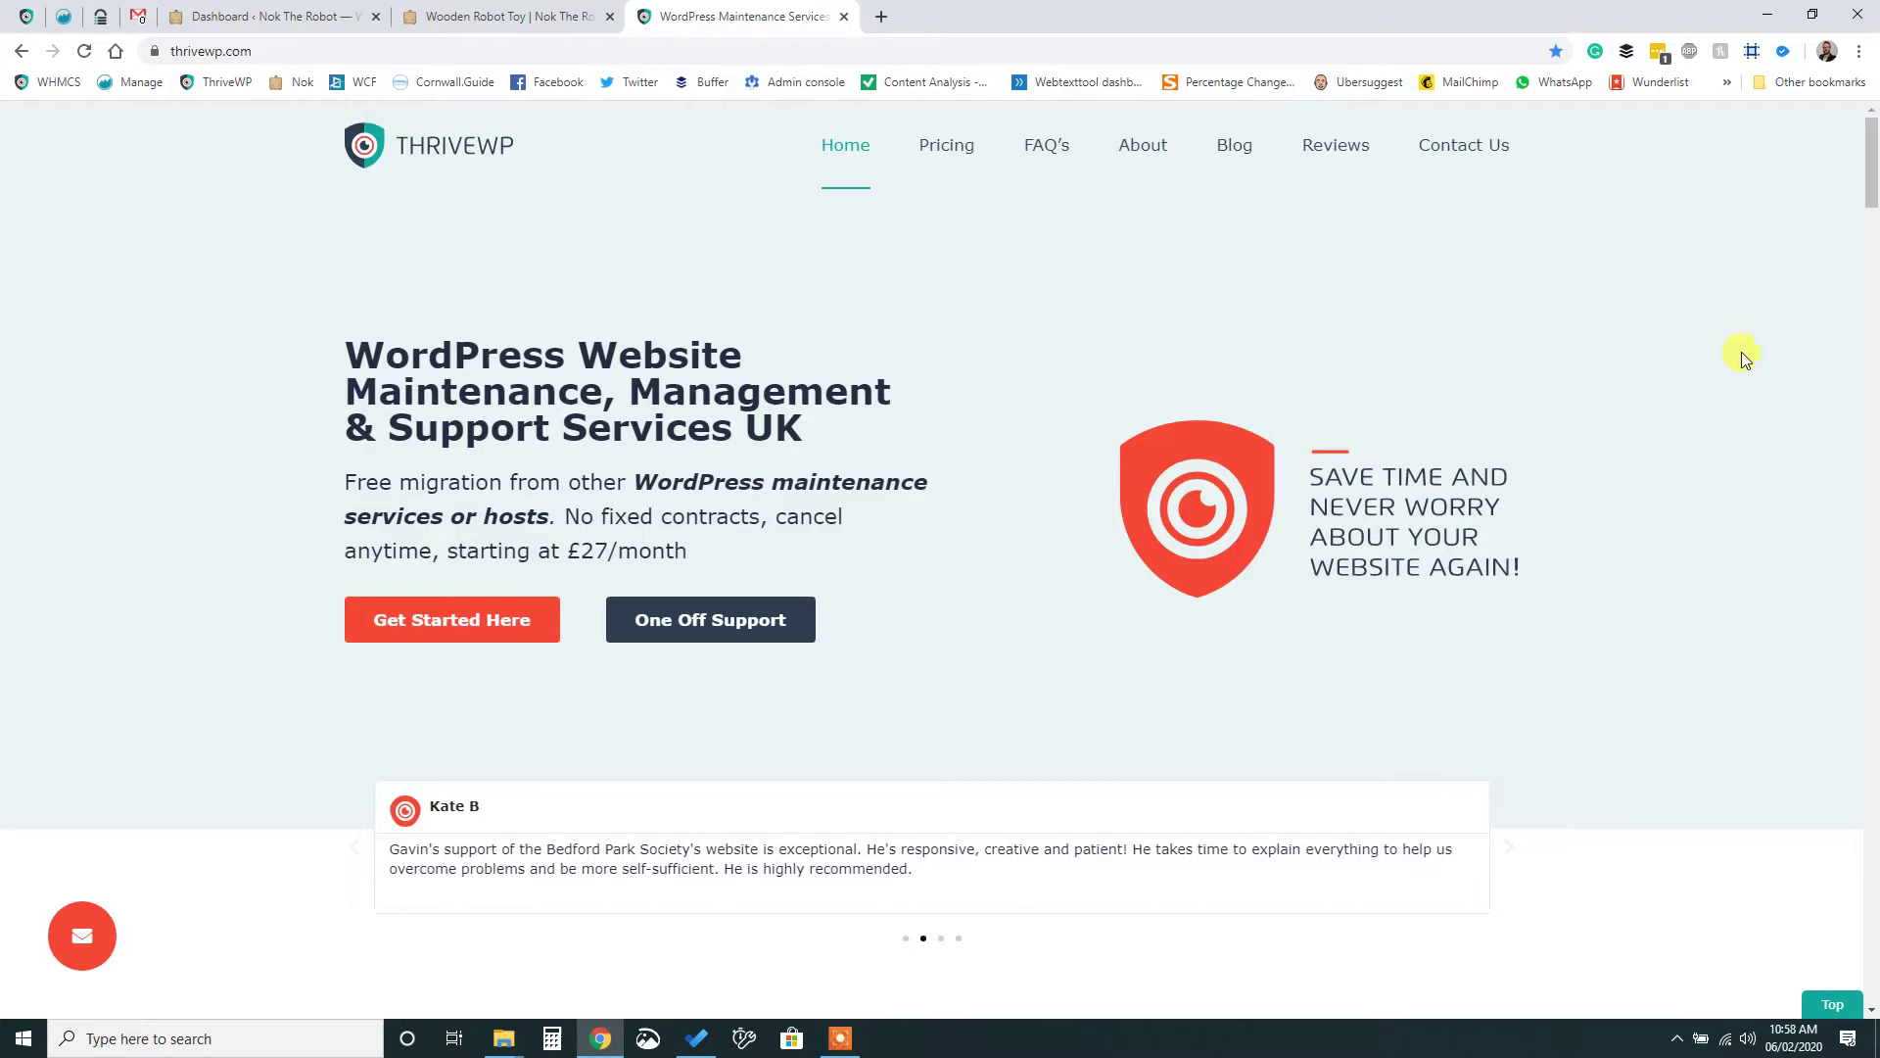
drag(1871, 165, 1849, 769)
click(1831, 1007)
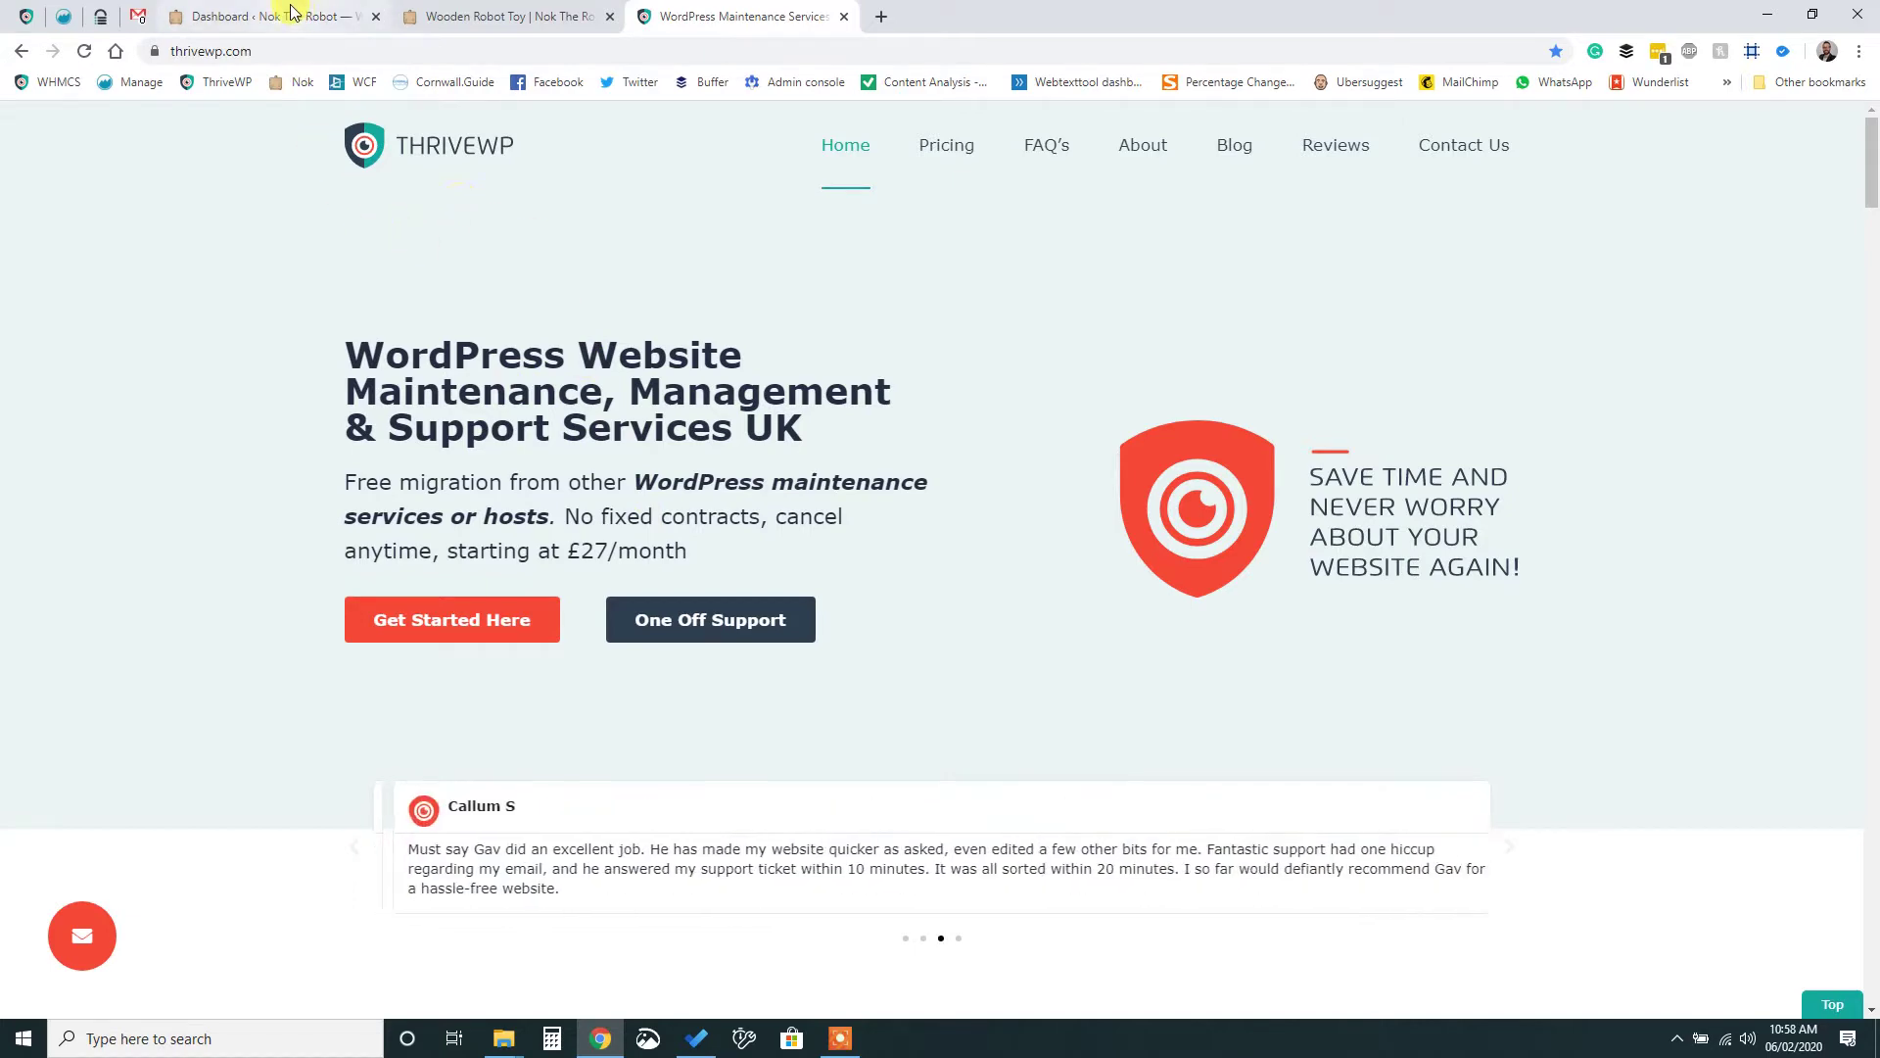
- Switch to the Nok The Robot dashboard, then look over the Nok homepage
click(342, 17)
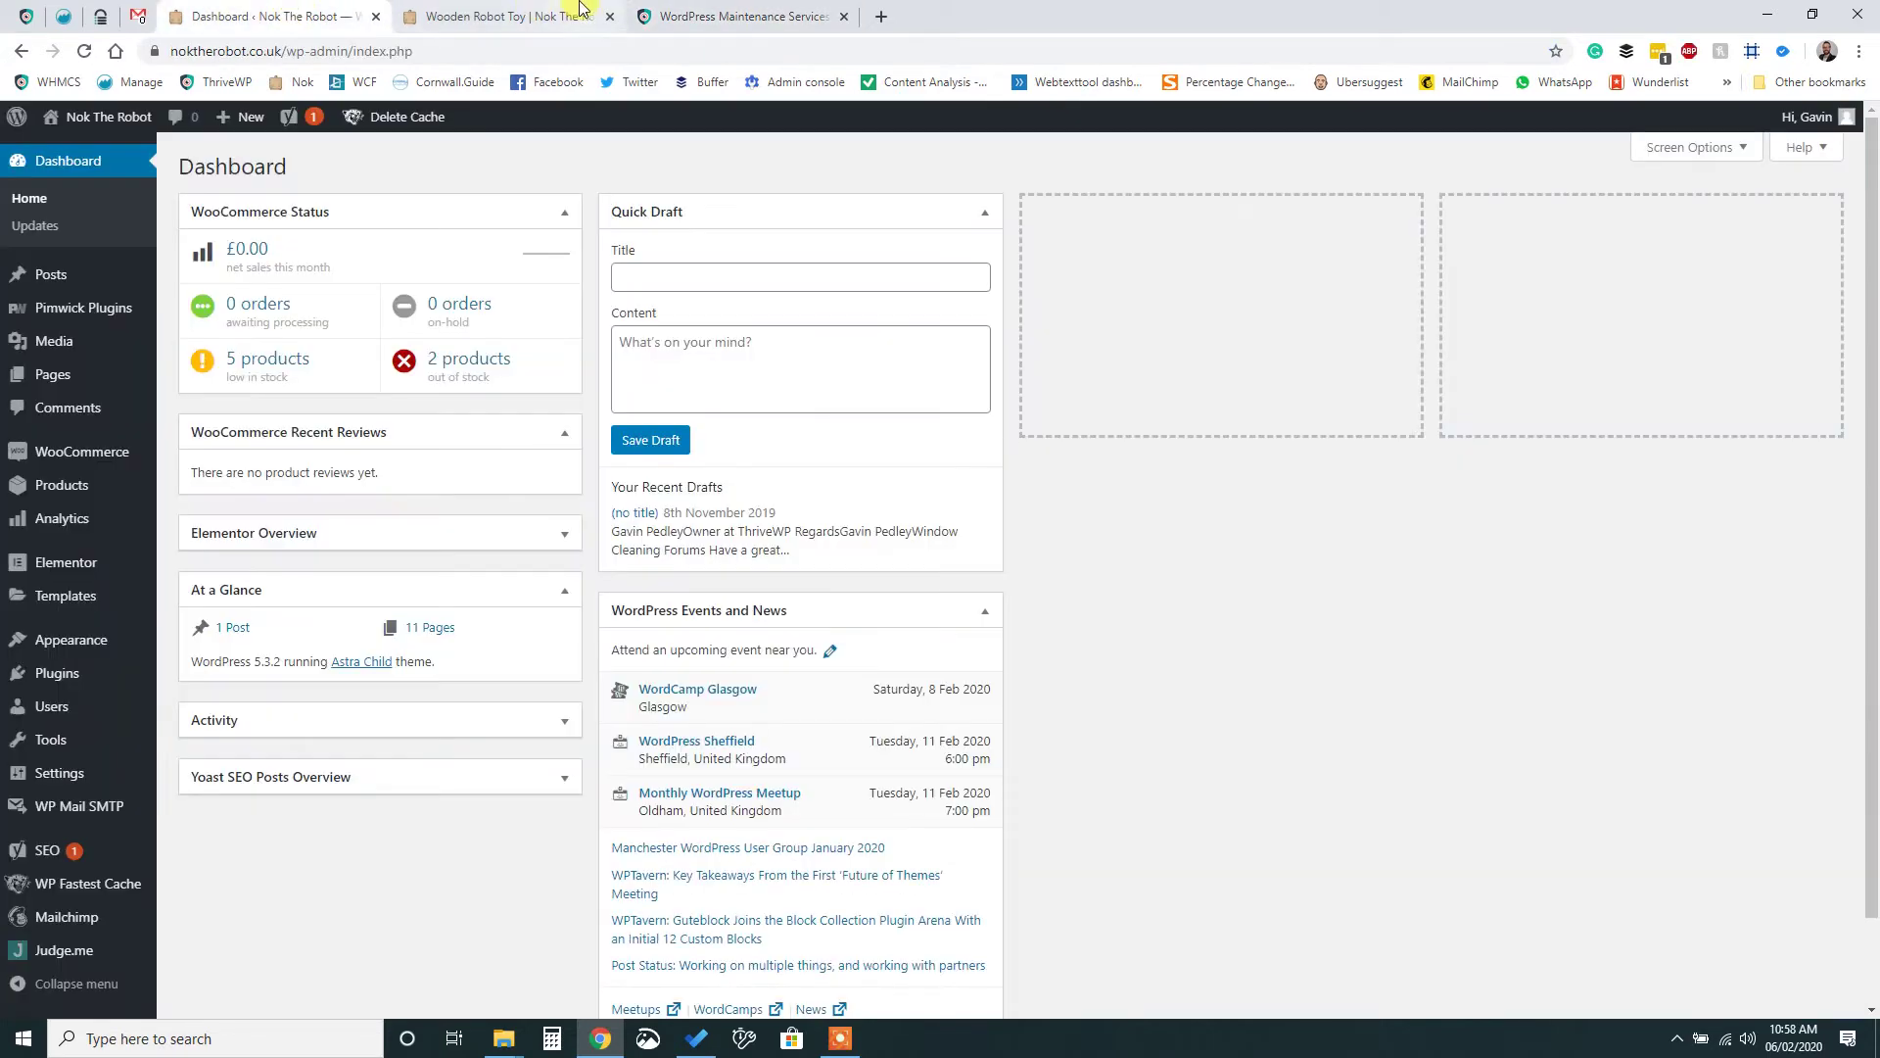
click(477, 8)
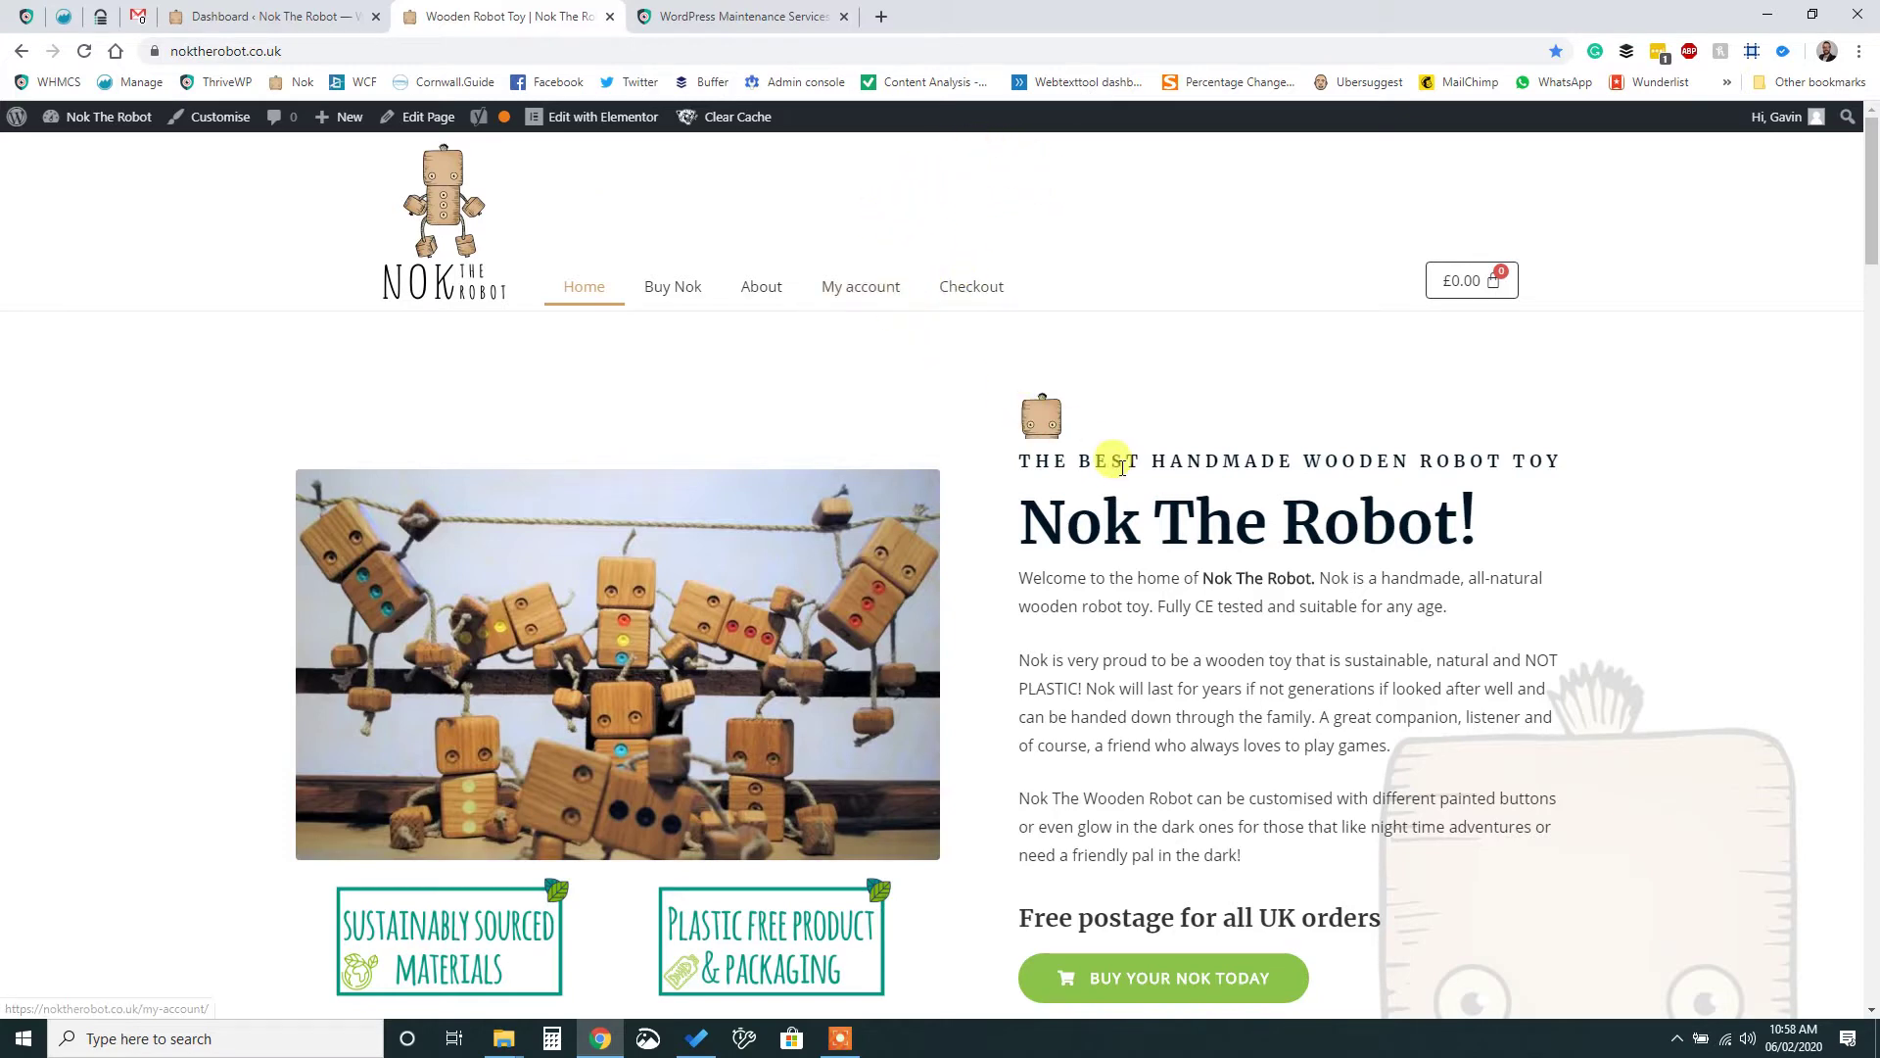
scroll(1763, 509, down, 2)
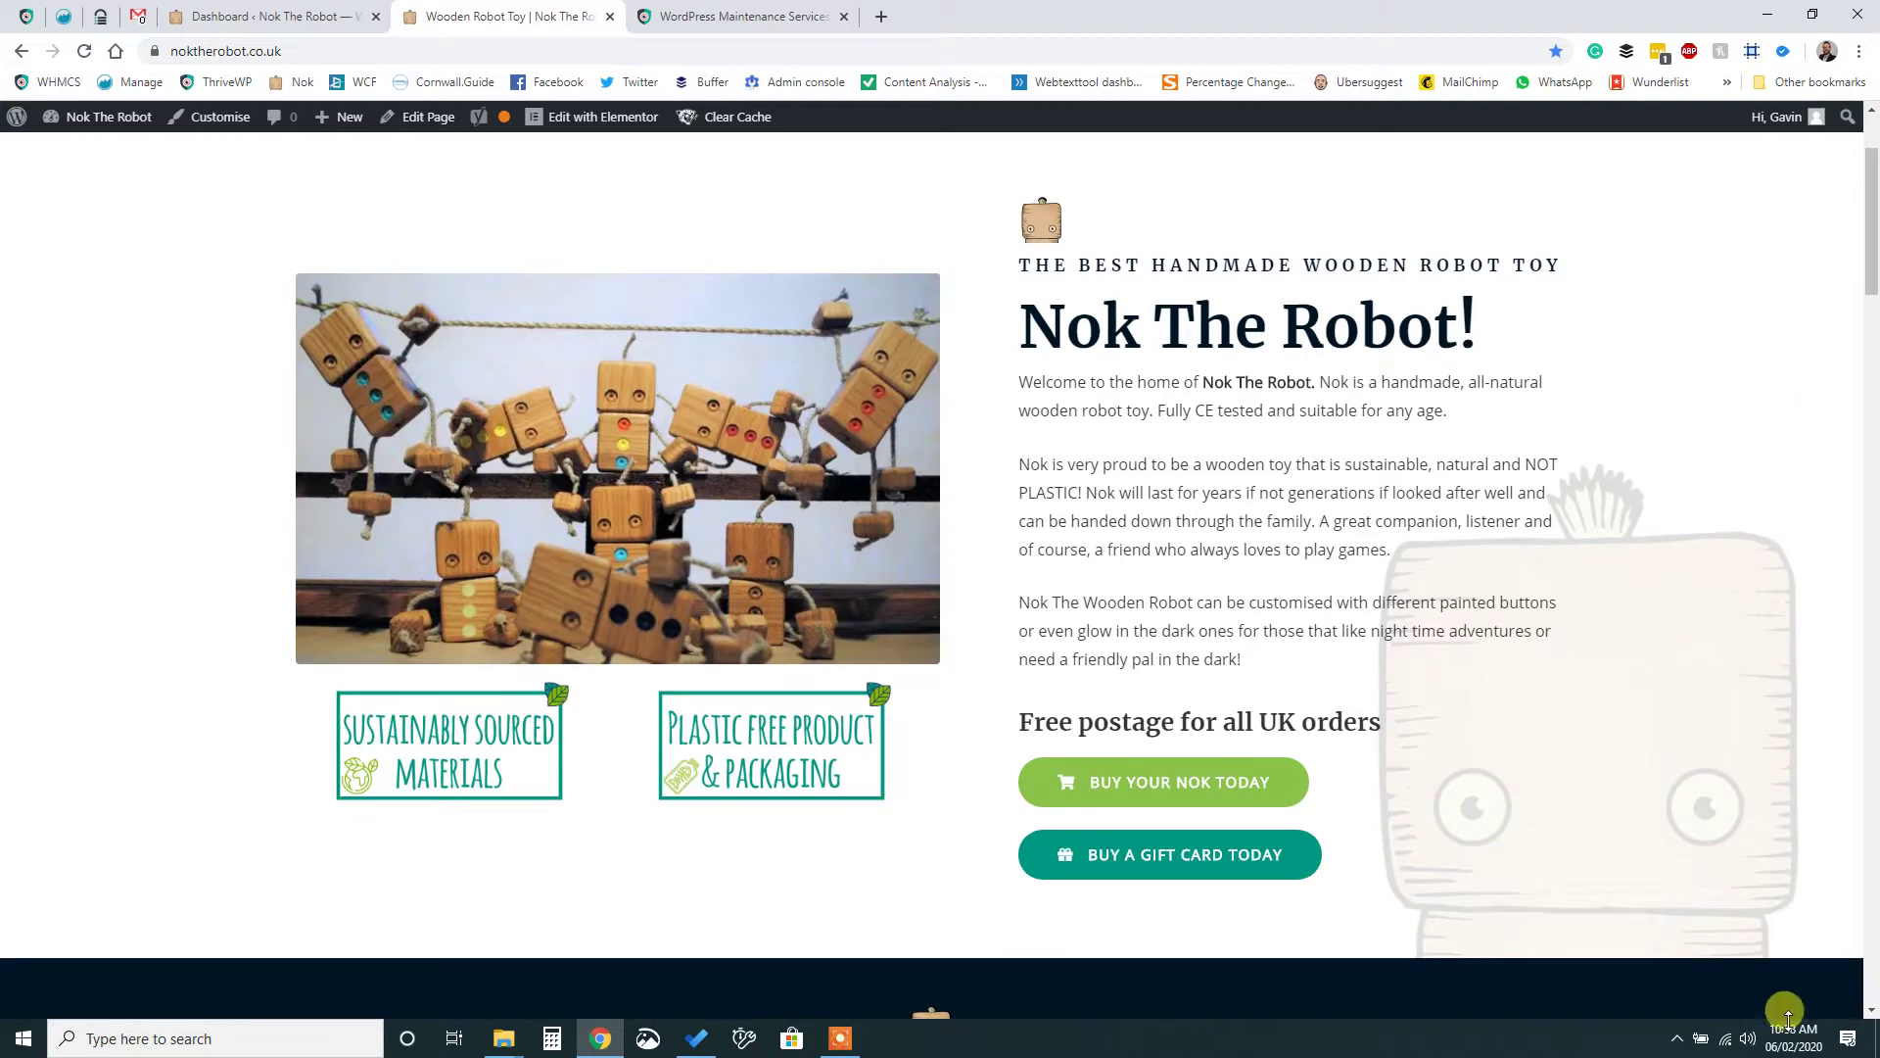
drag(1872, 259, 1870, 377)
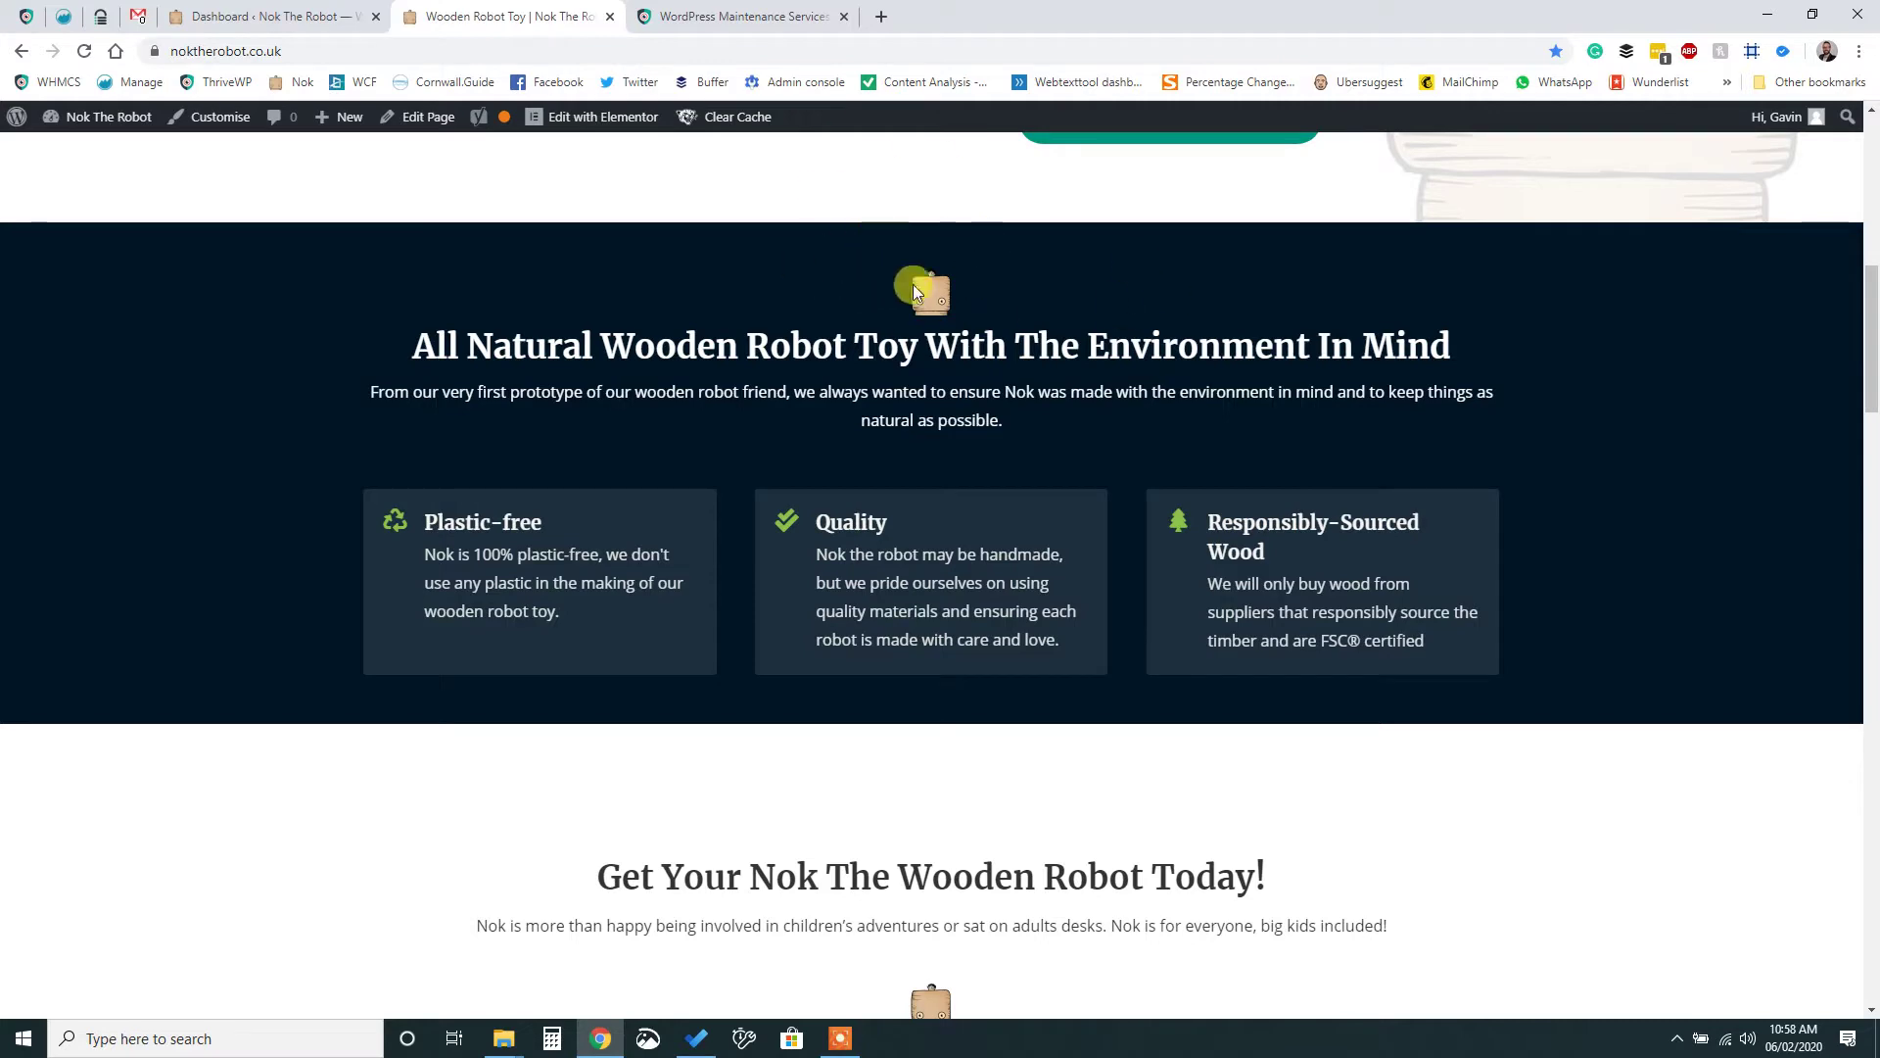
scroll(912, 284, up, 8)
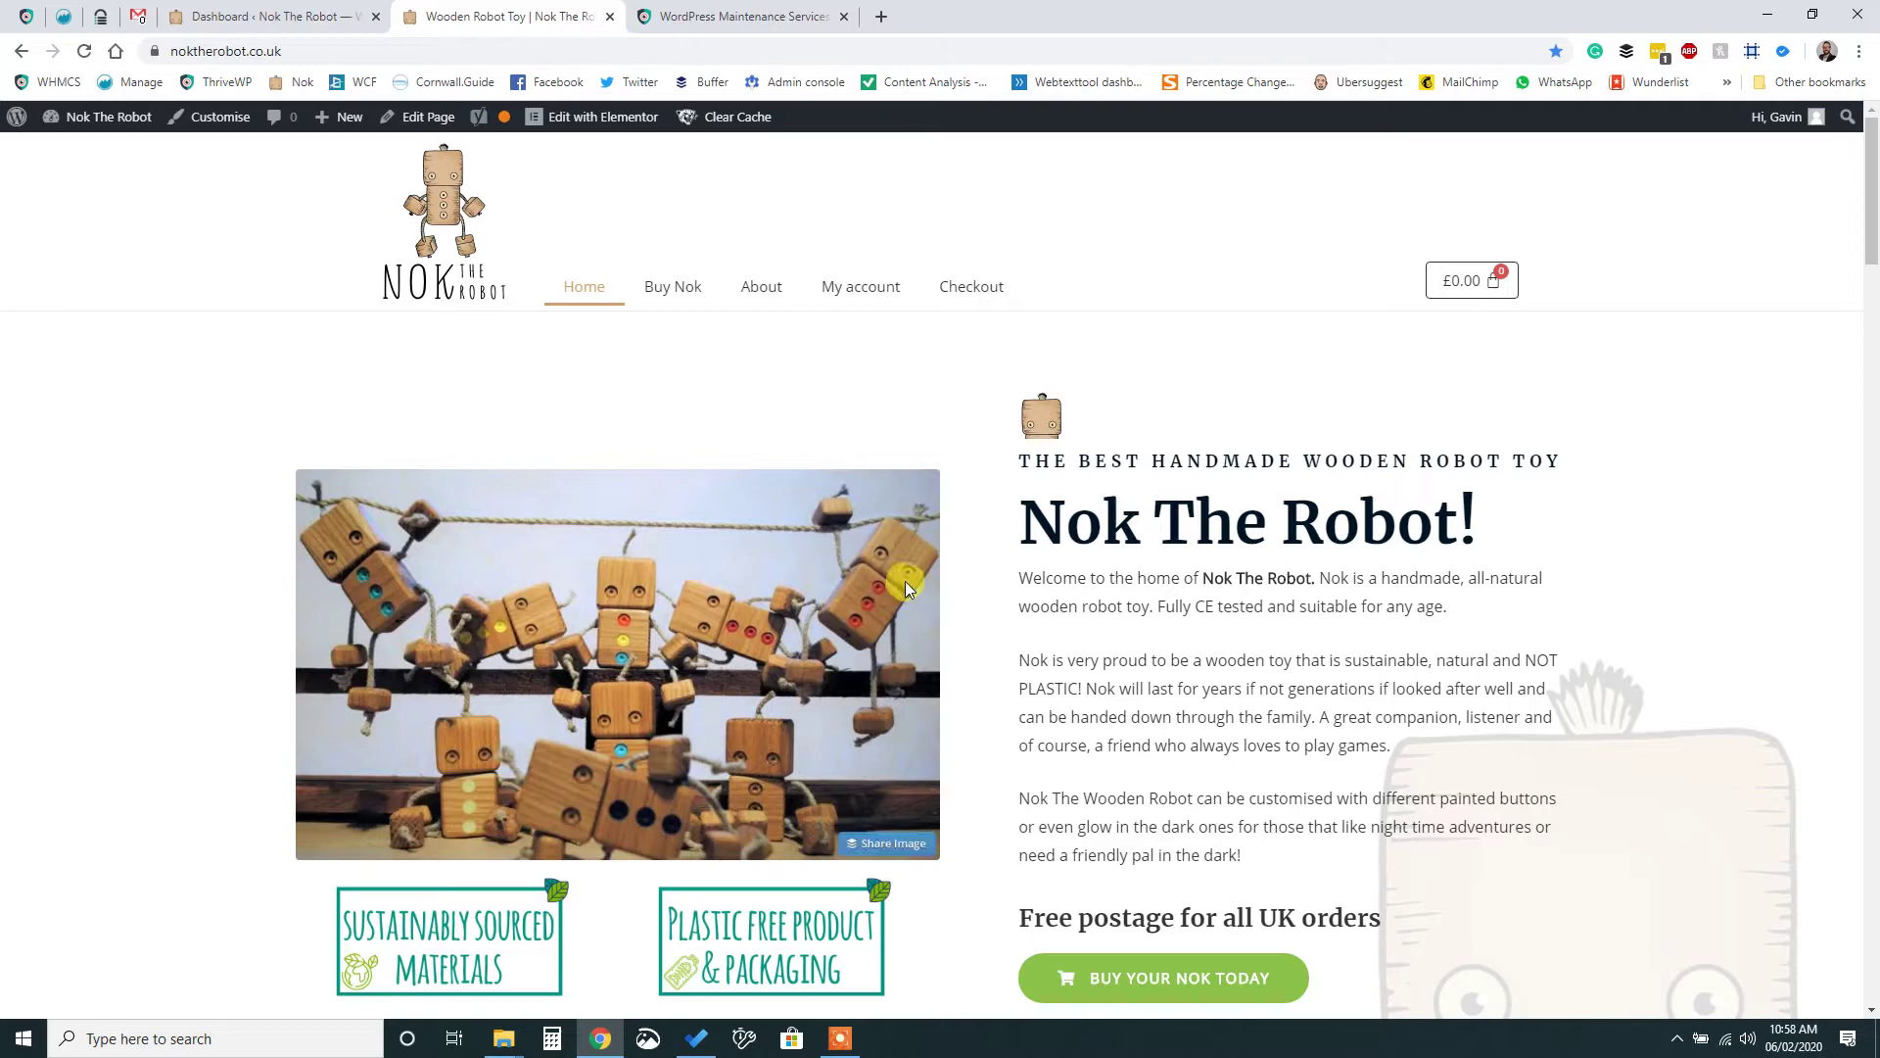
- From the WordPress dashboard, go to Templates > Theme Builder and open the Header template
click(335, 10)
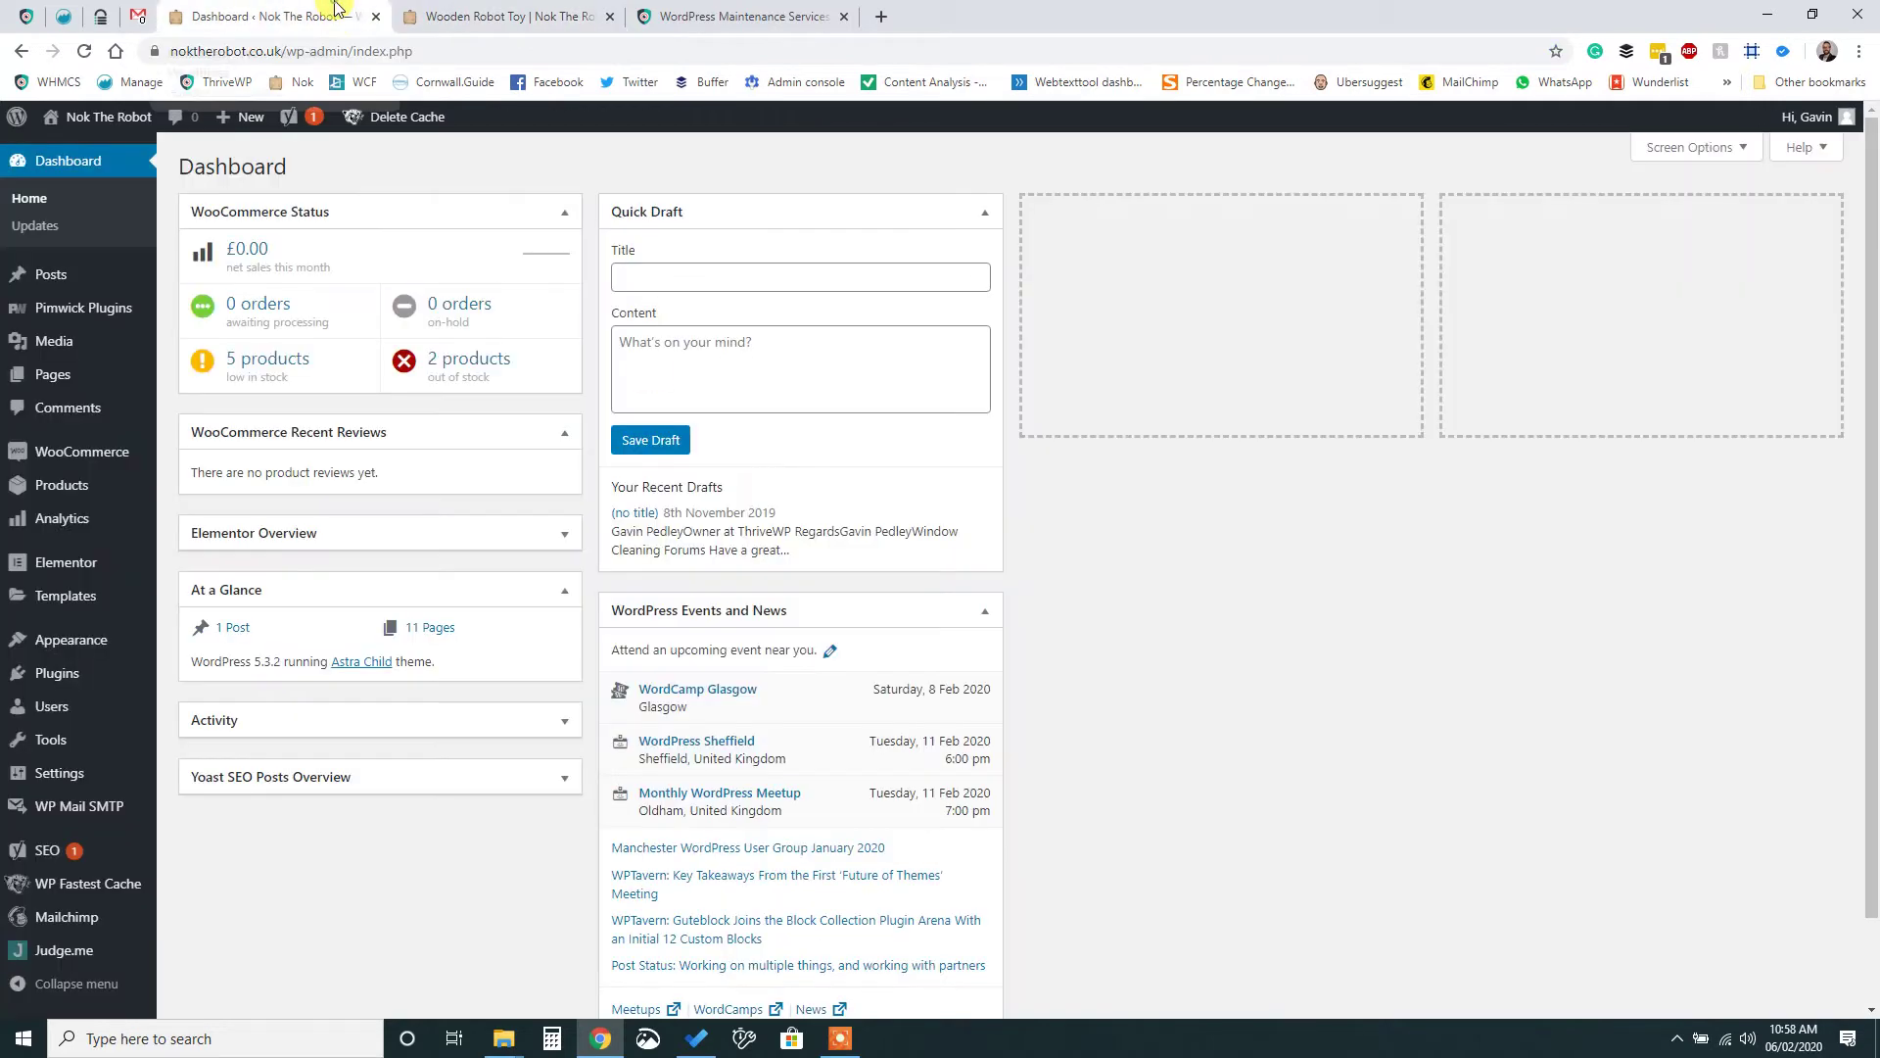
mouse_move(137, 487)
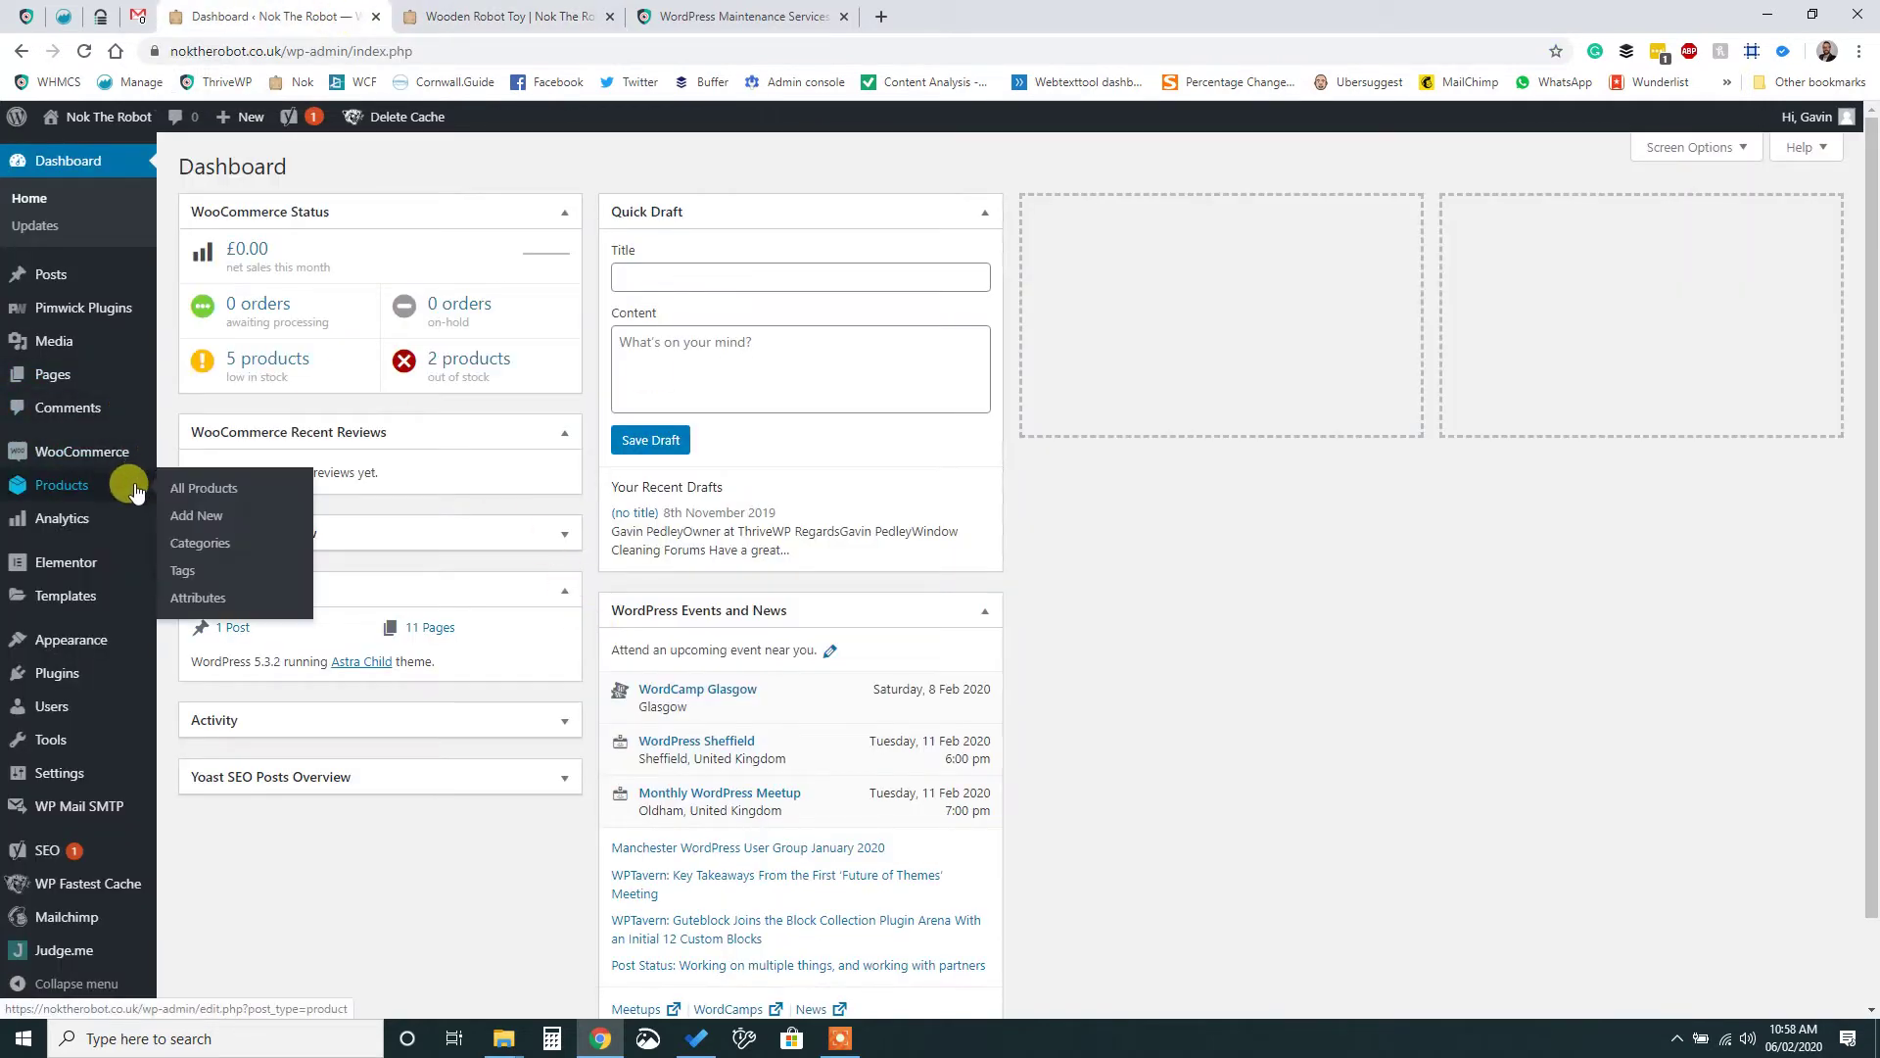
mouse_move(106, 564)
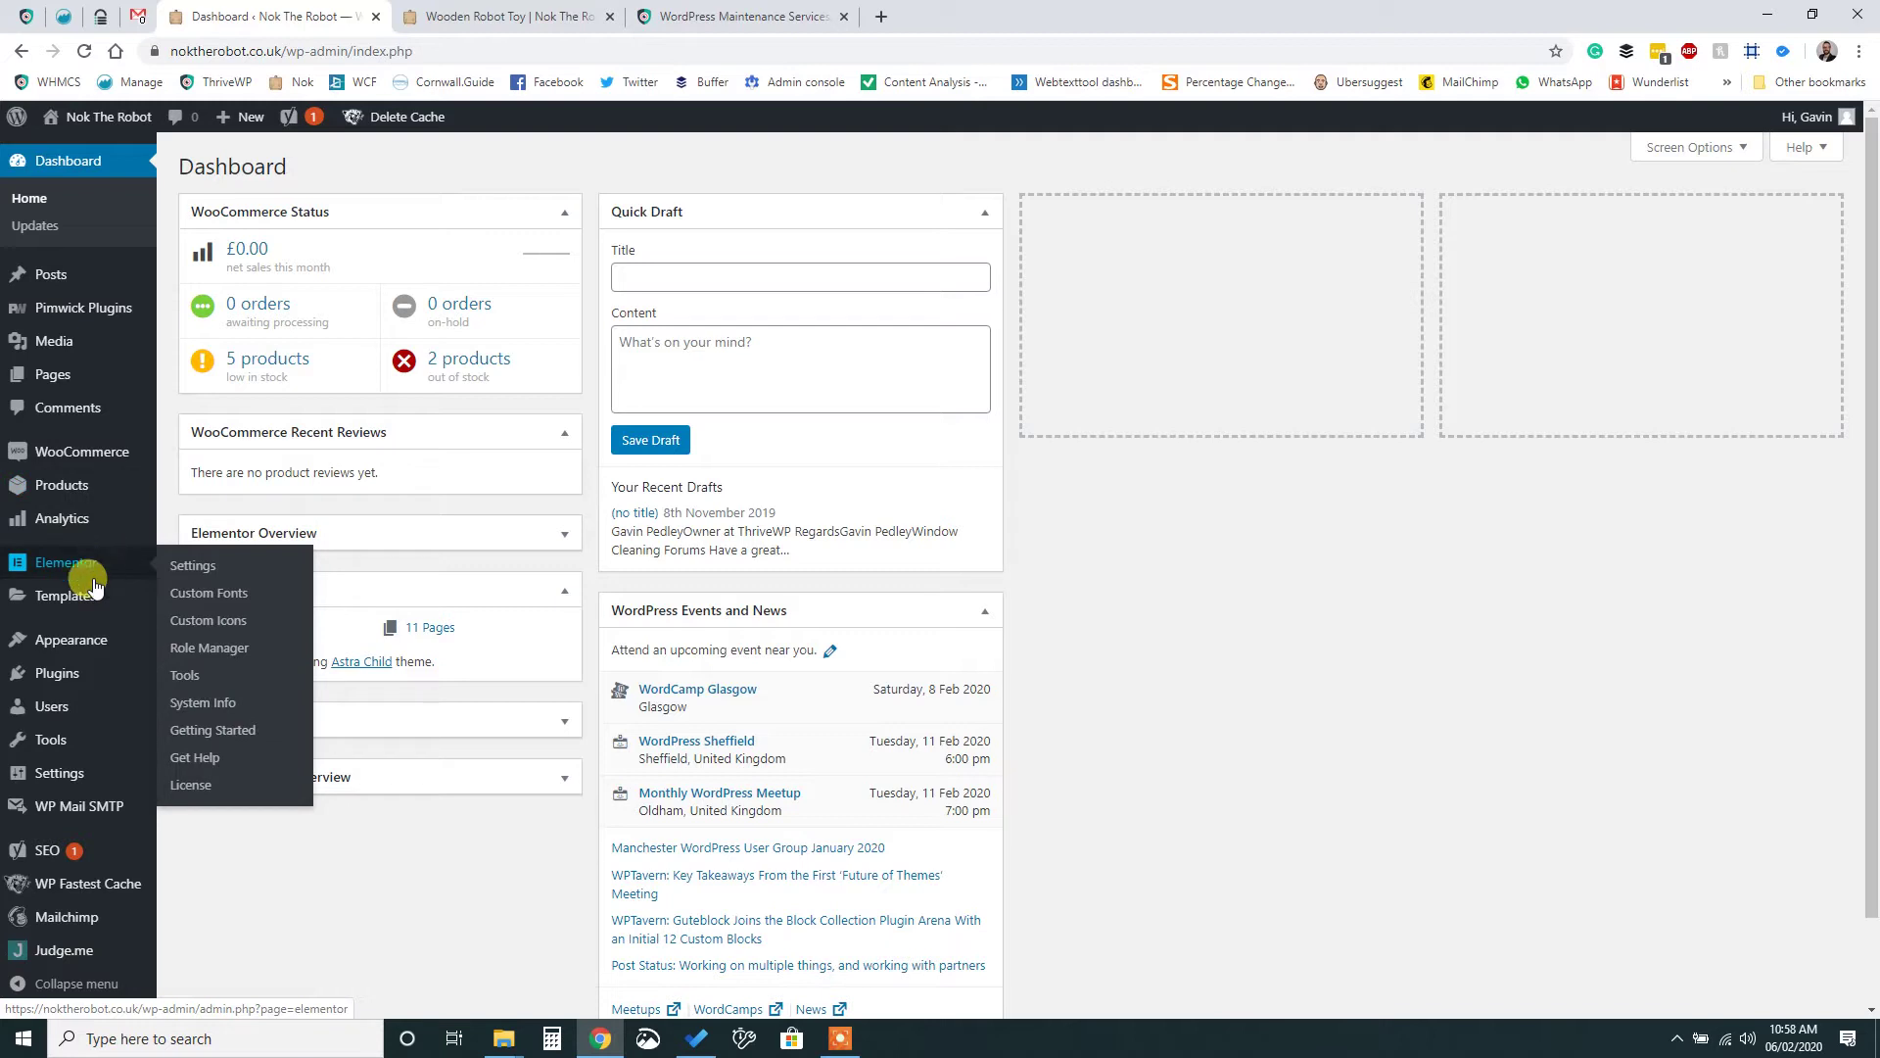
mouse_move(59, 598)
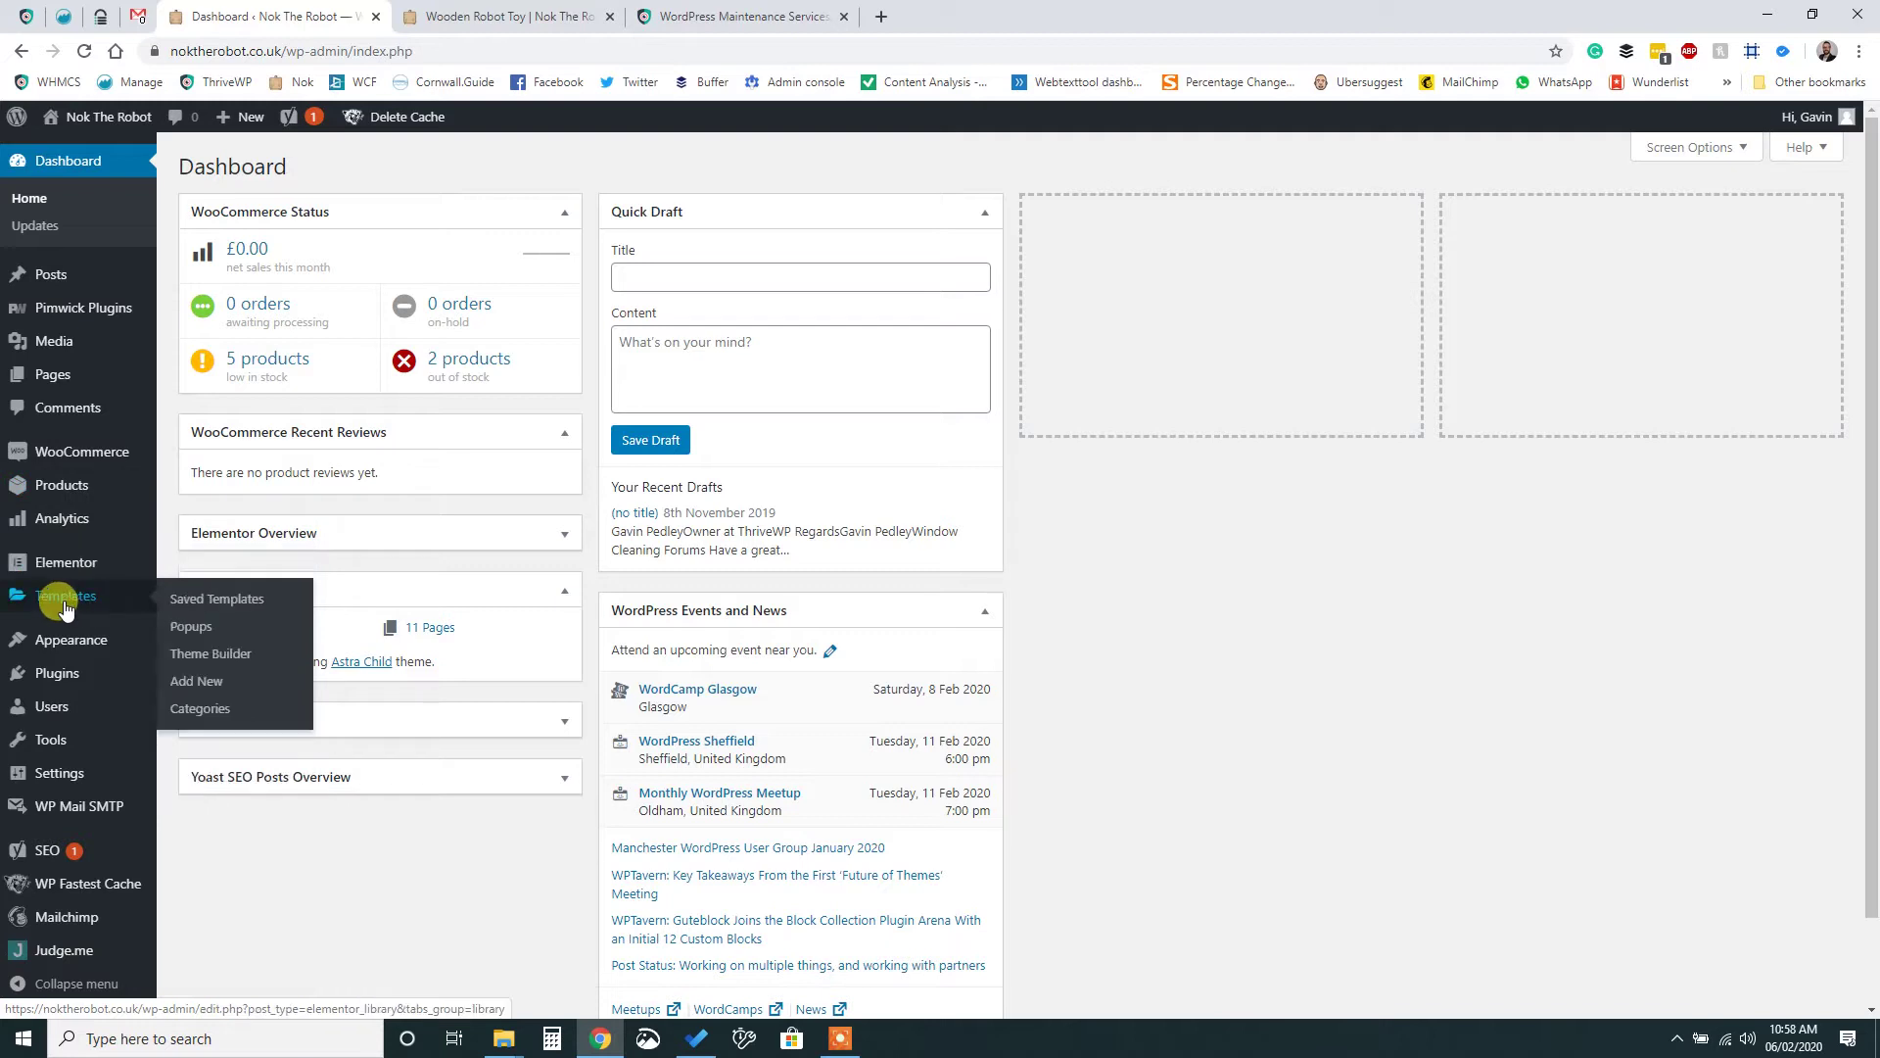
click(209, 654)
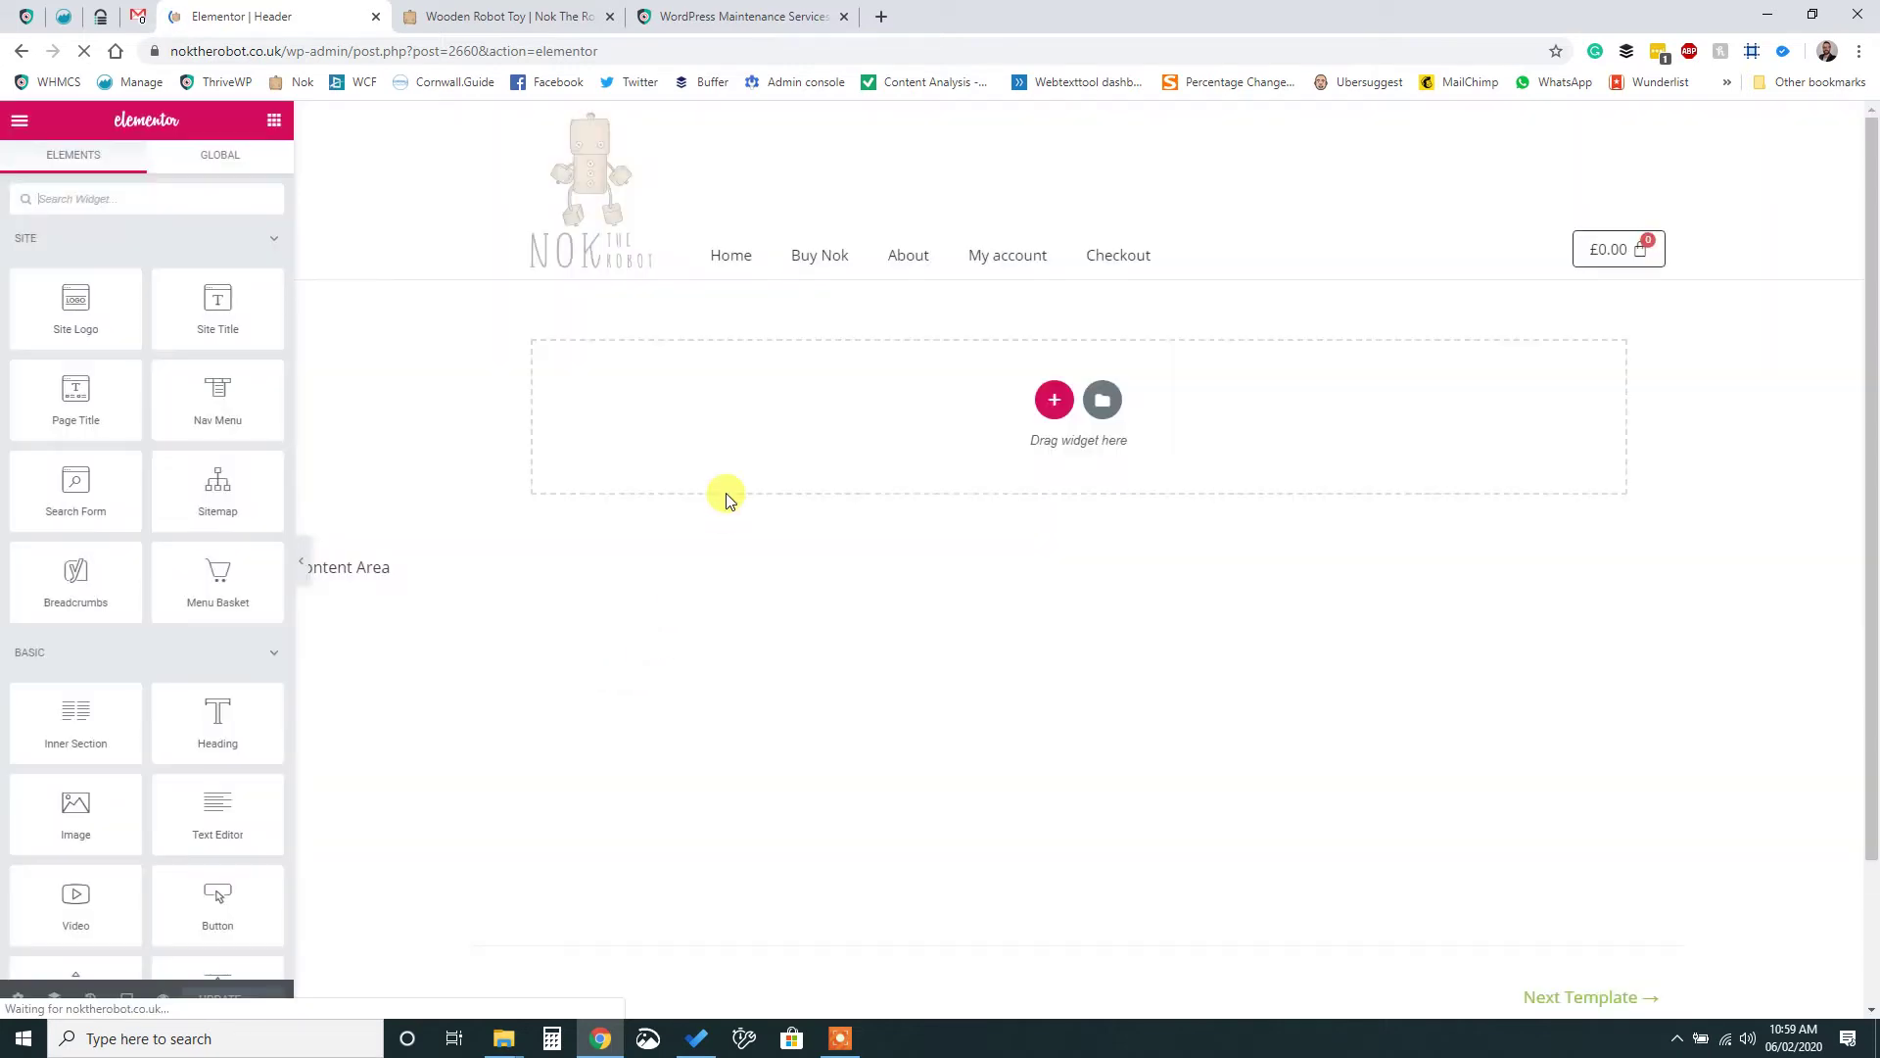
- Give the header section the CSS ID 'top', save it, and exit to the dashboard
click(1079, 118)
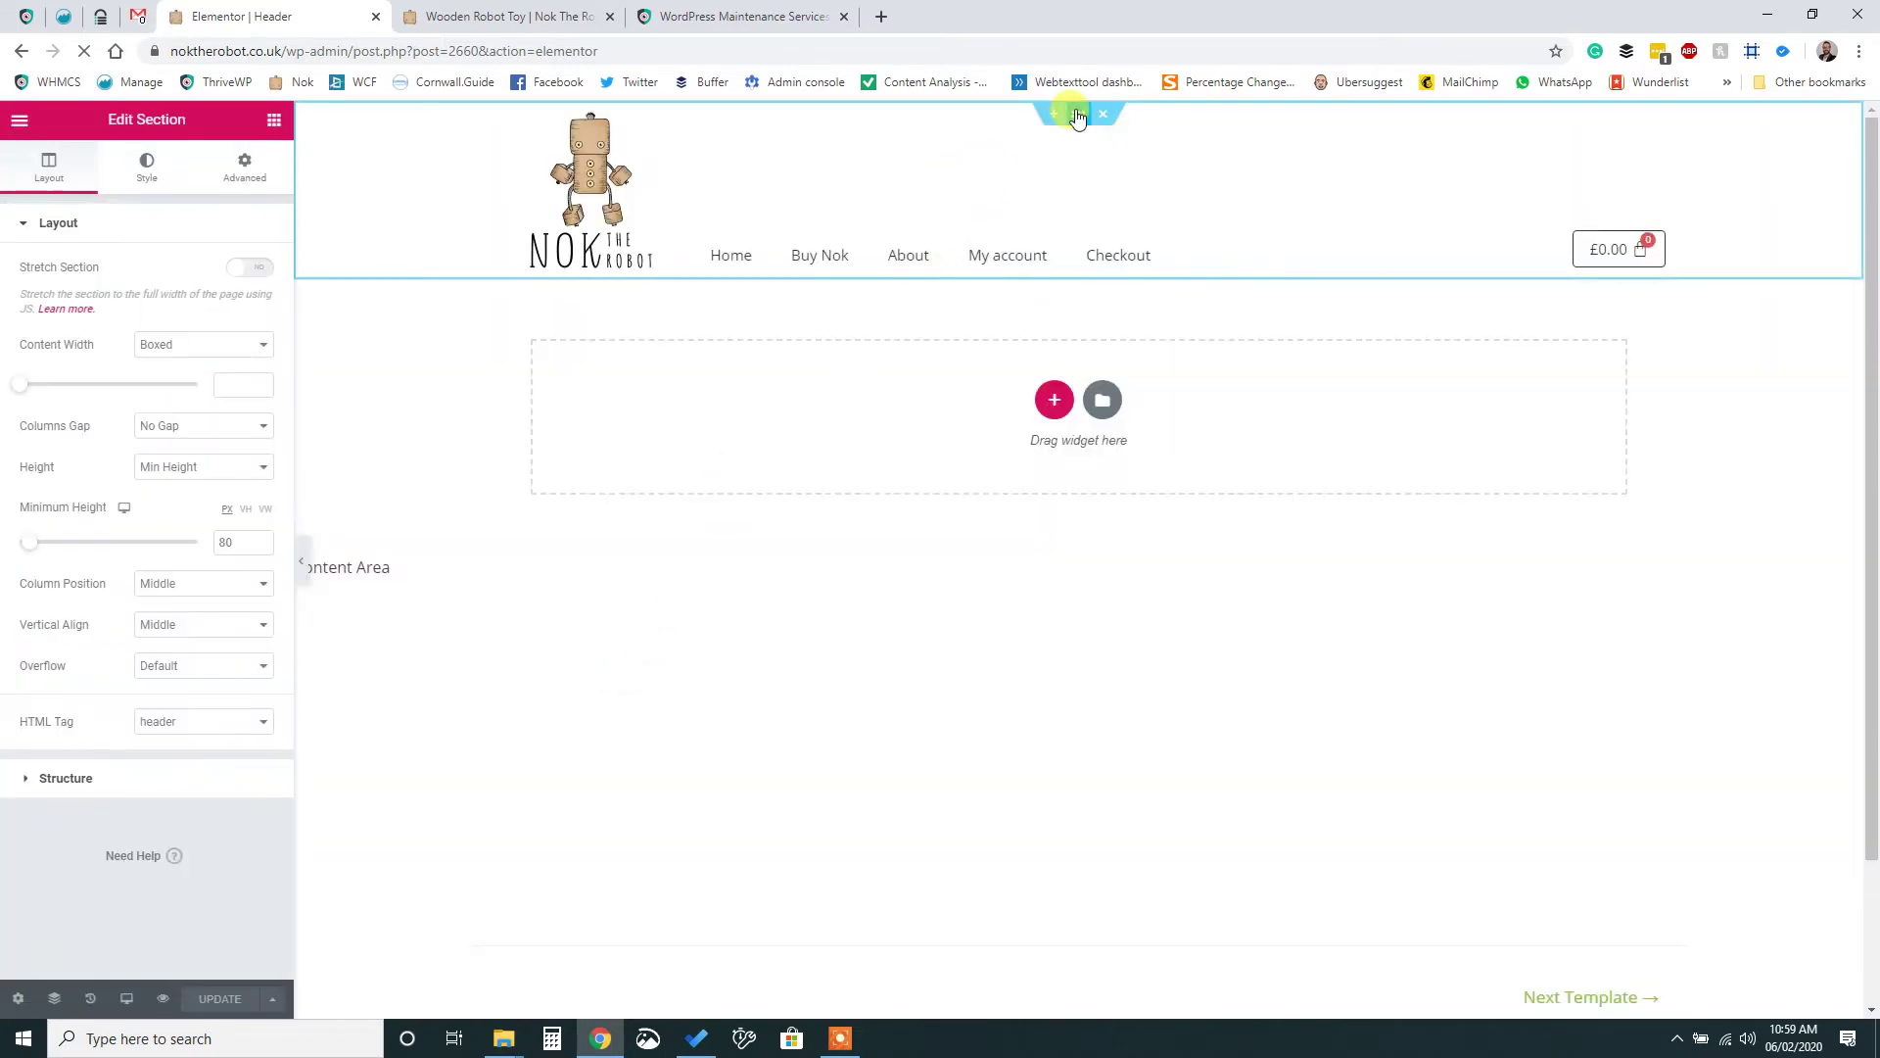
click(256, 177)
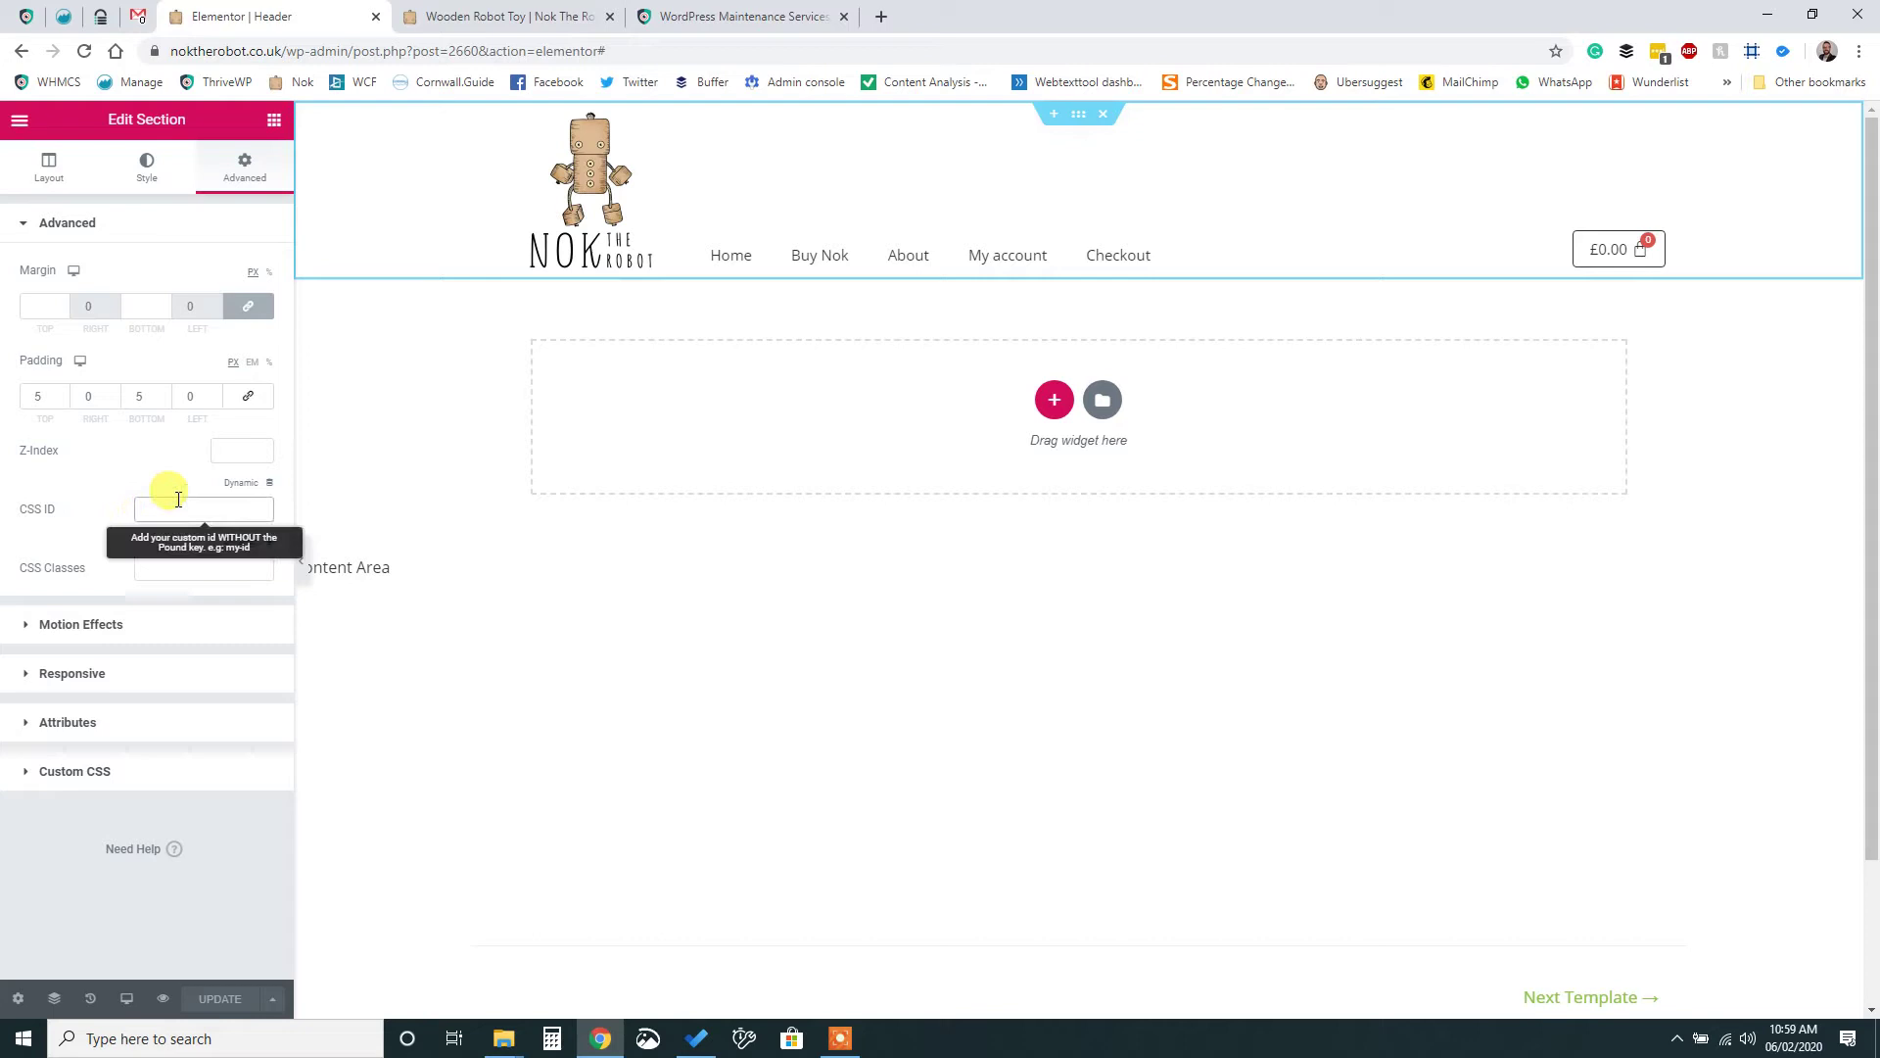
text(top)
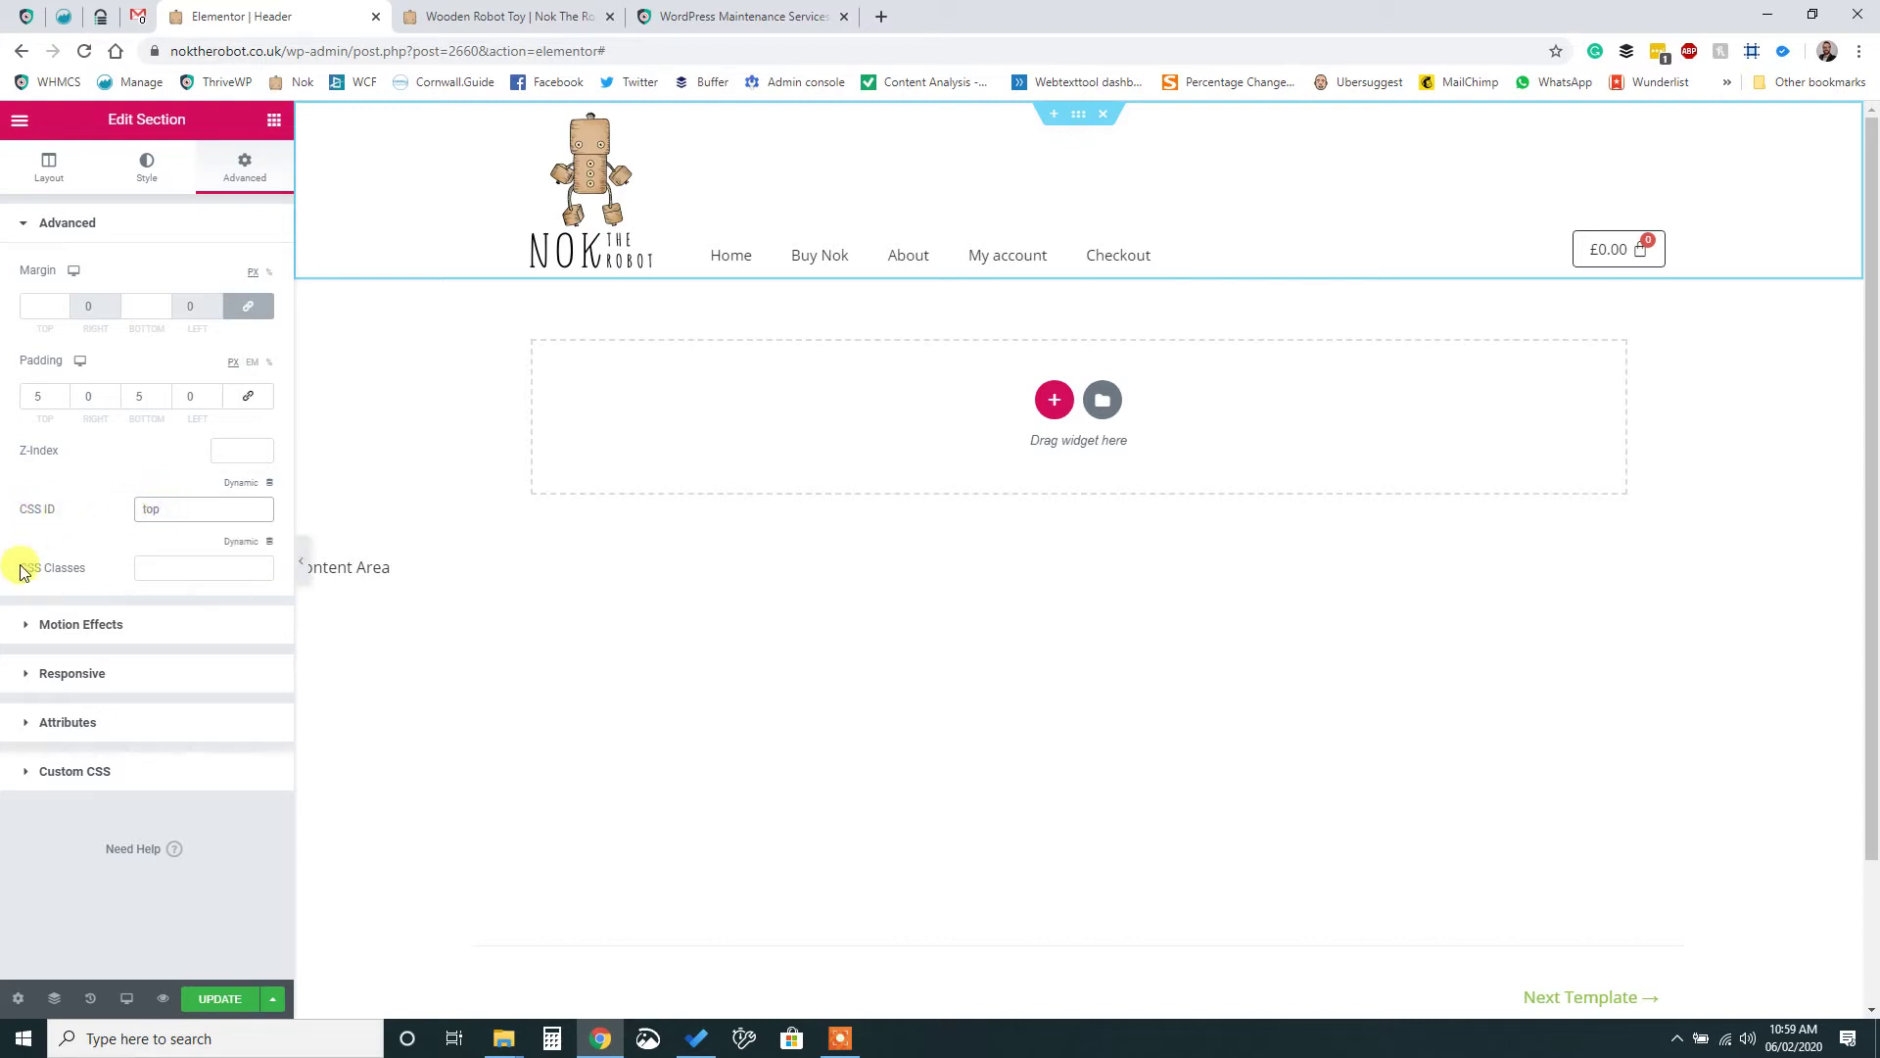
click(200, 998)
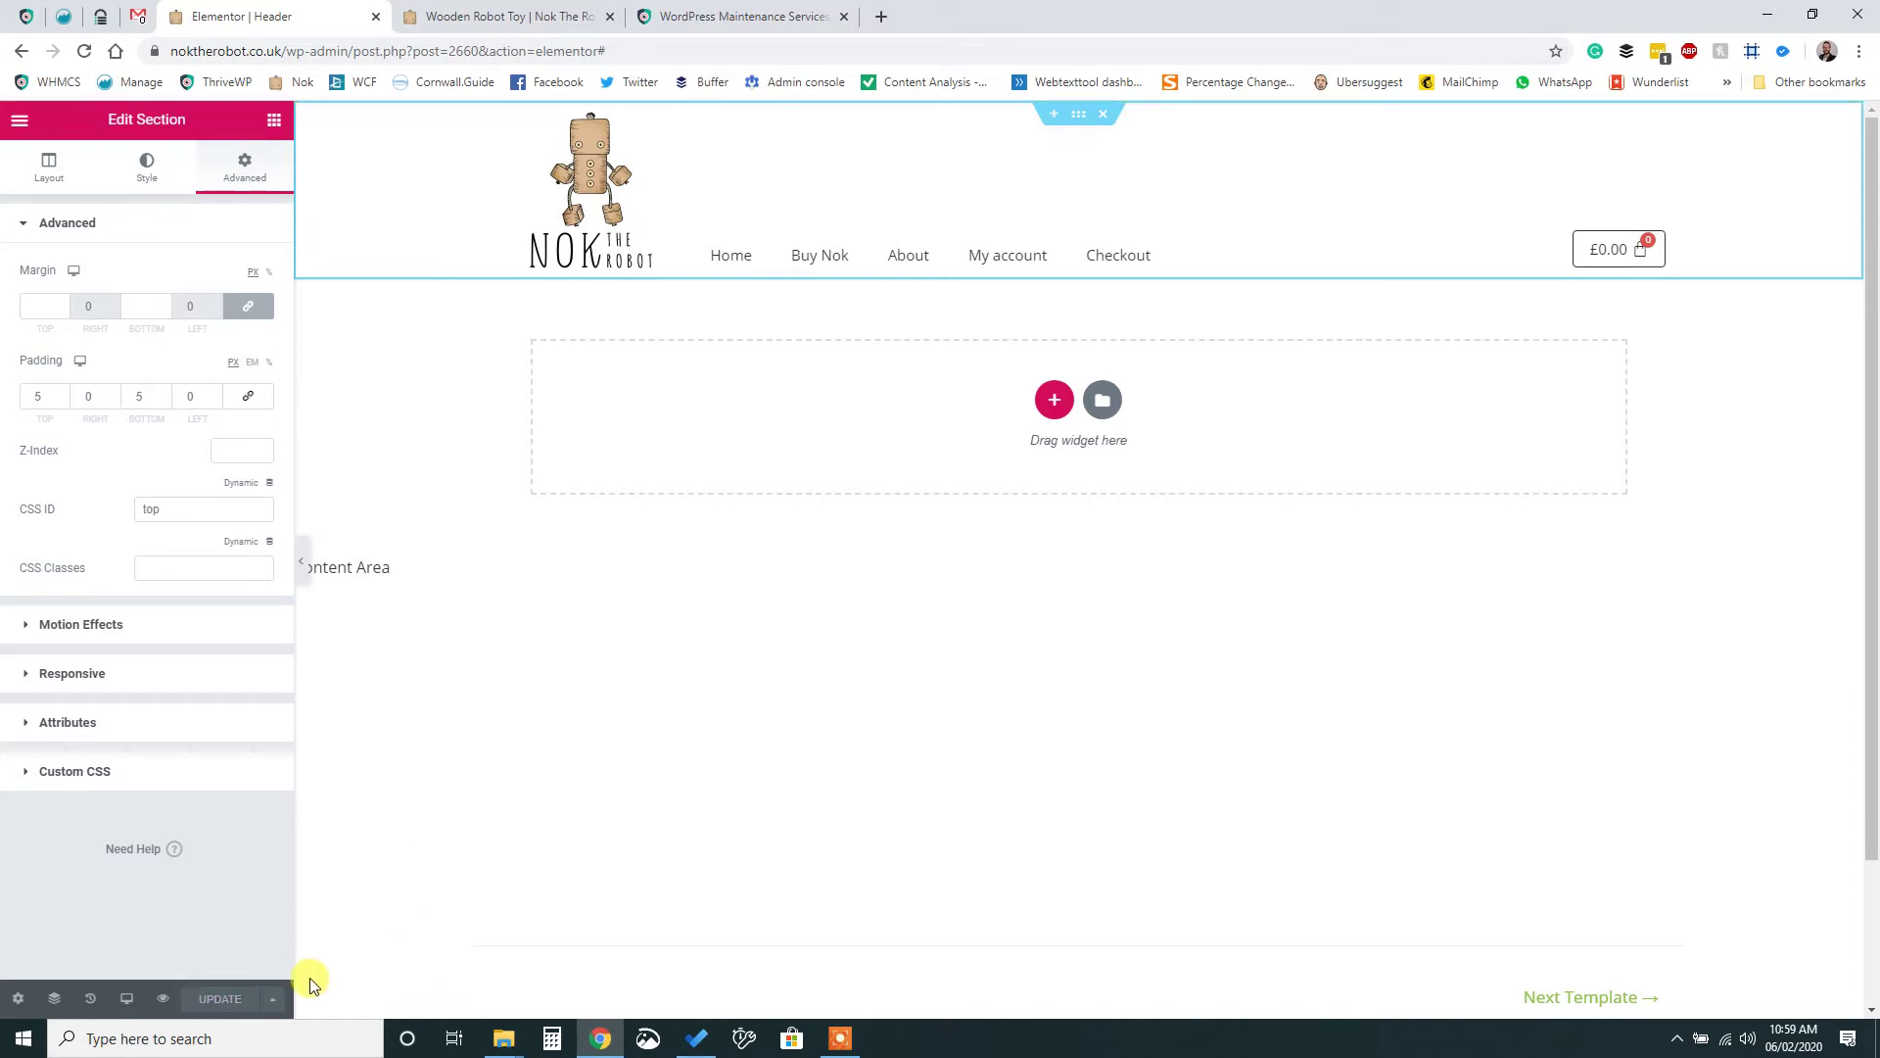
click(19, 120)
click(209, 630)
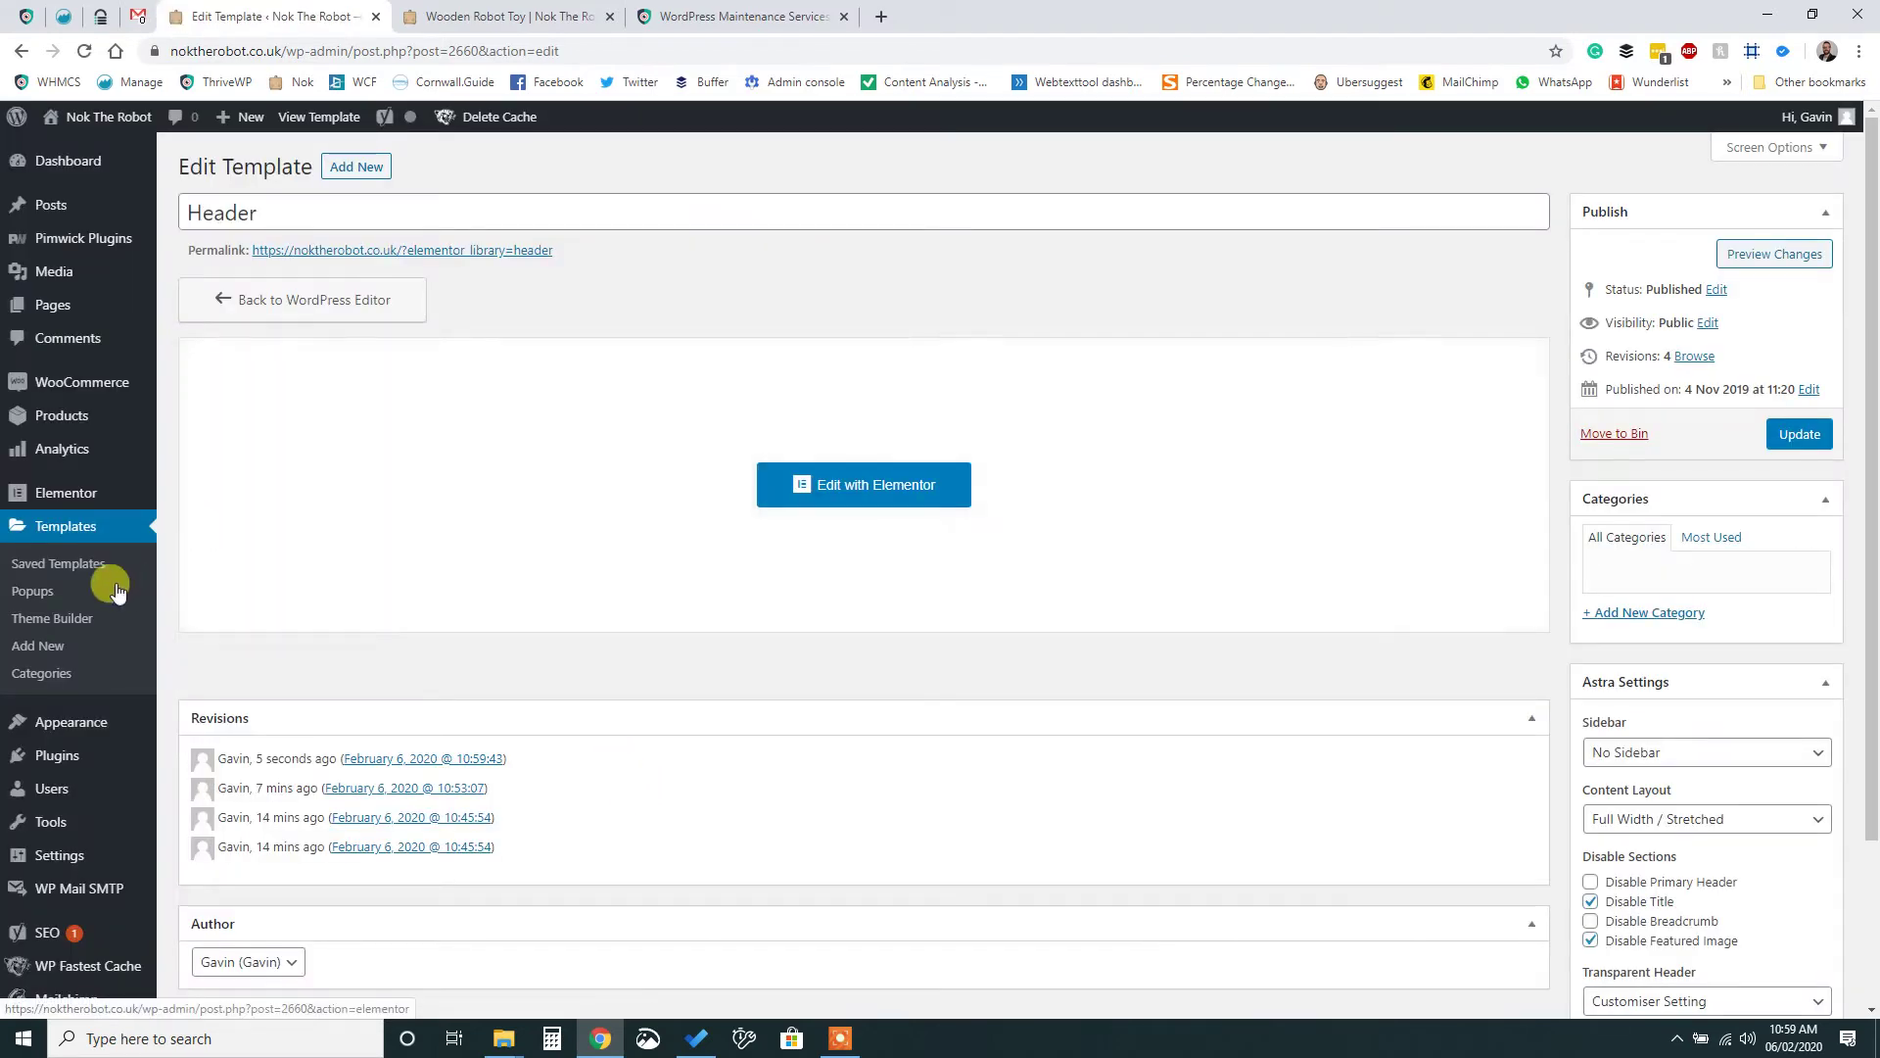
- Open the Footer template from Theme Builder in Elementor
click(68, 621)
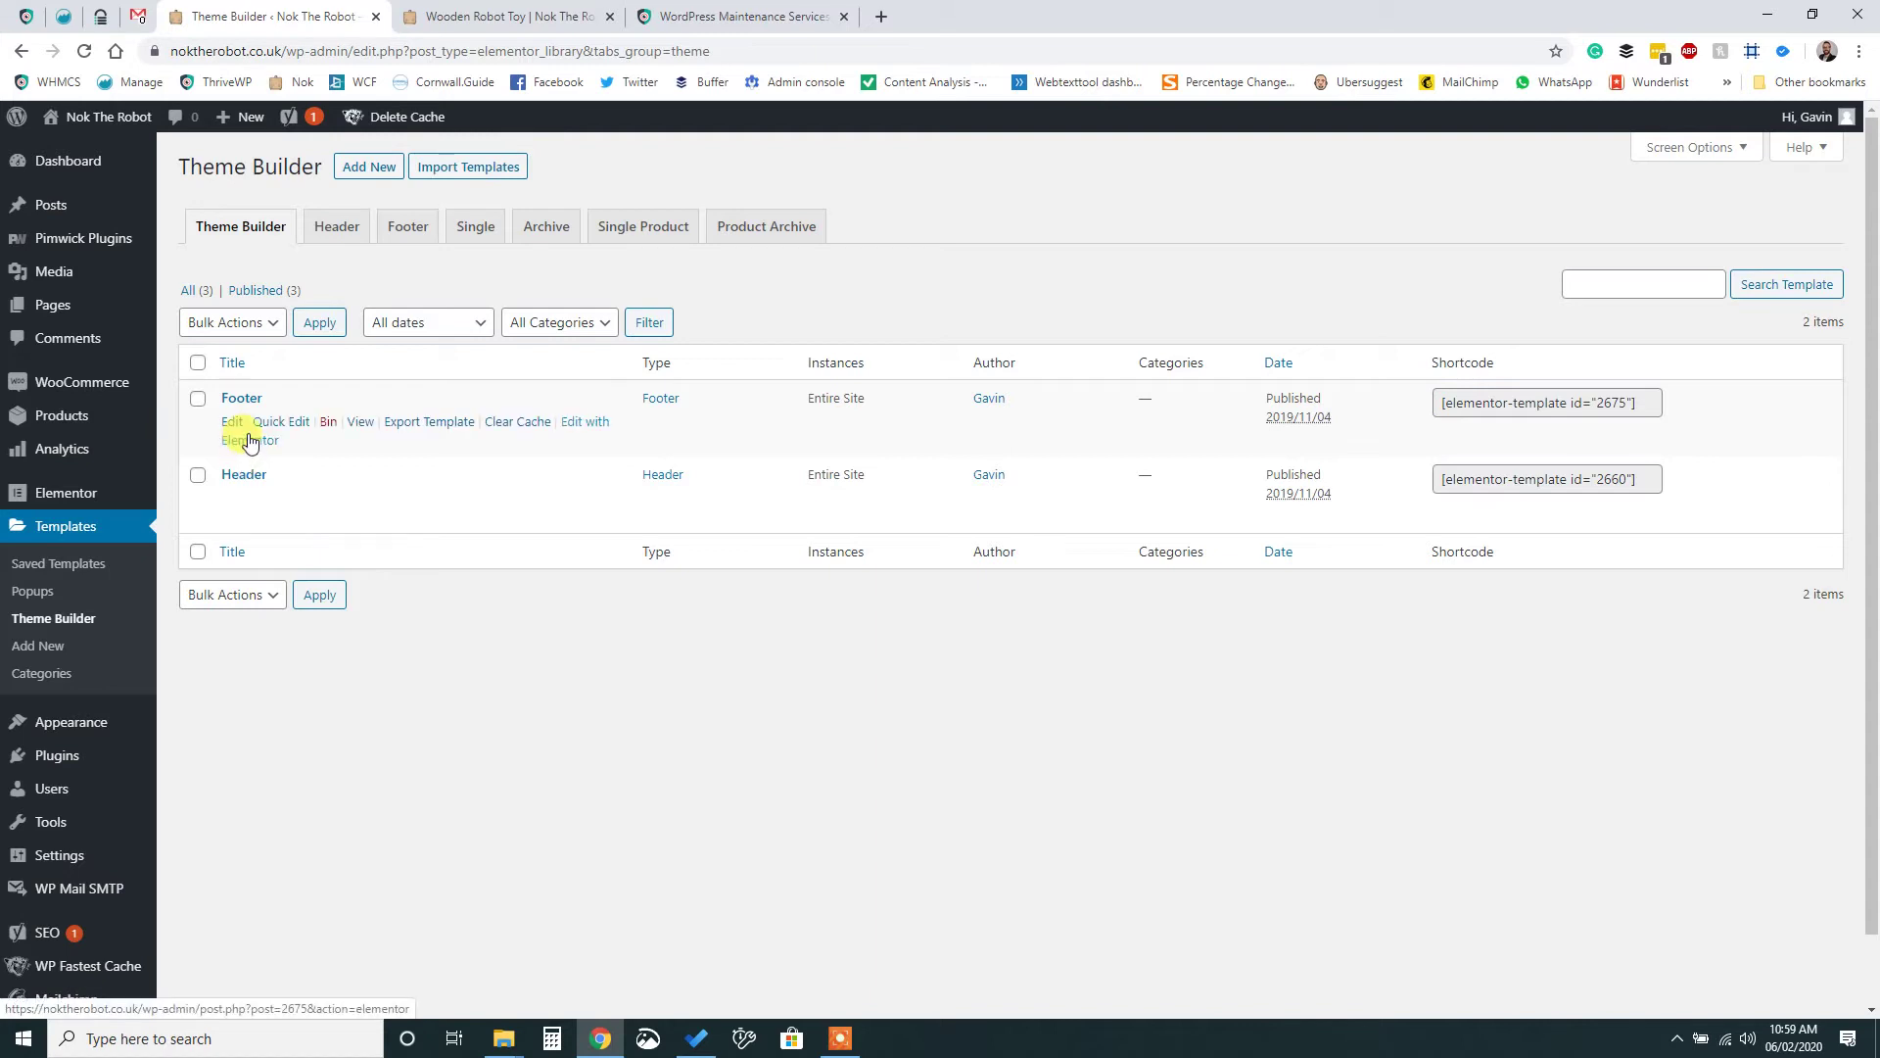
click(249, 437)
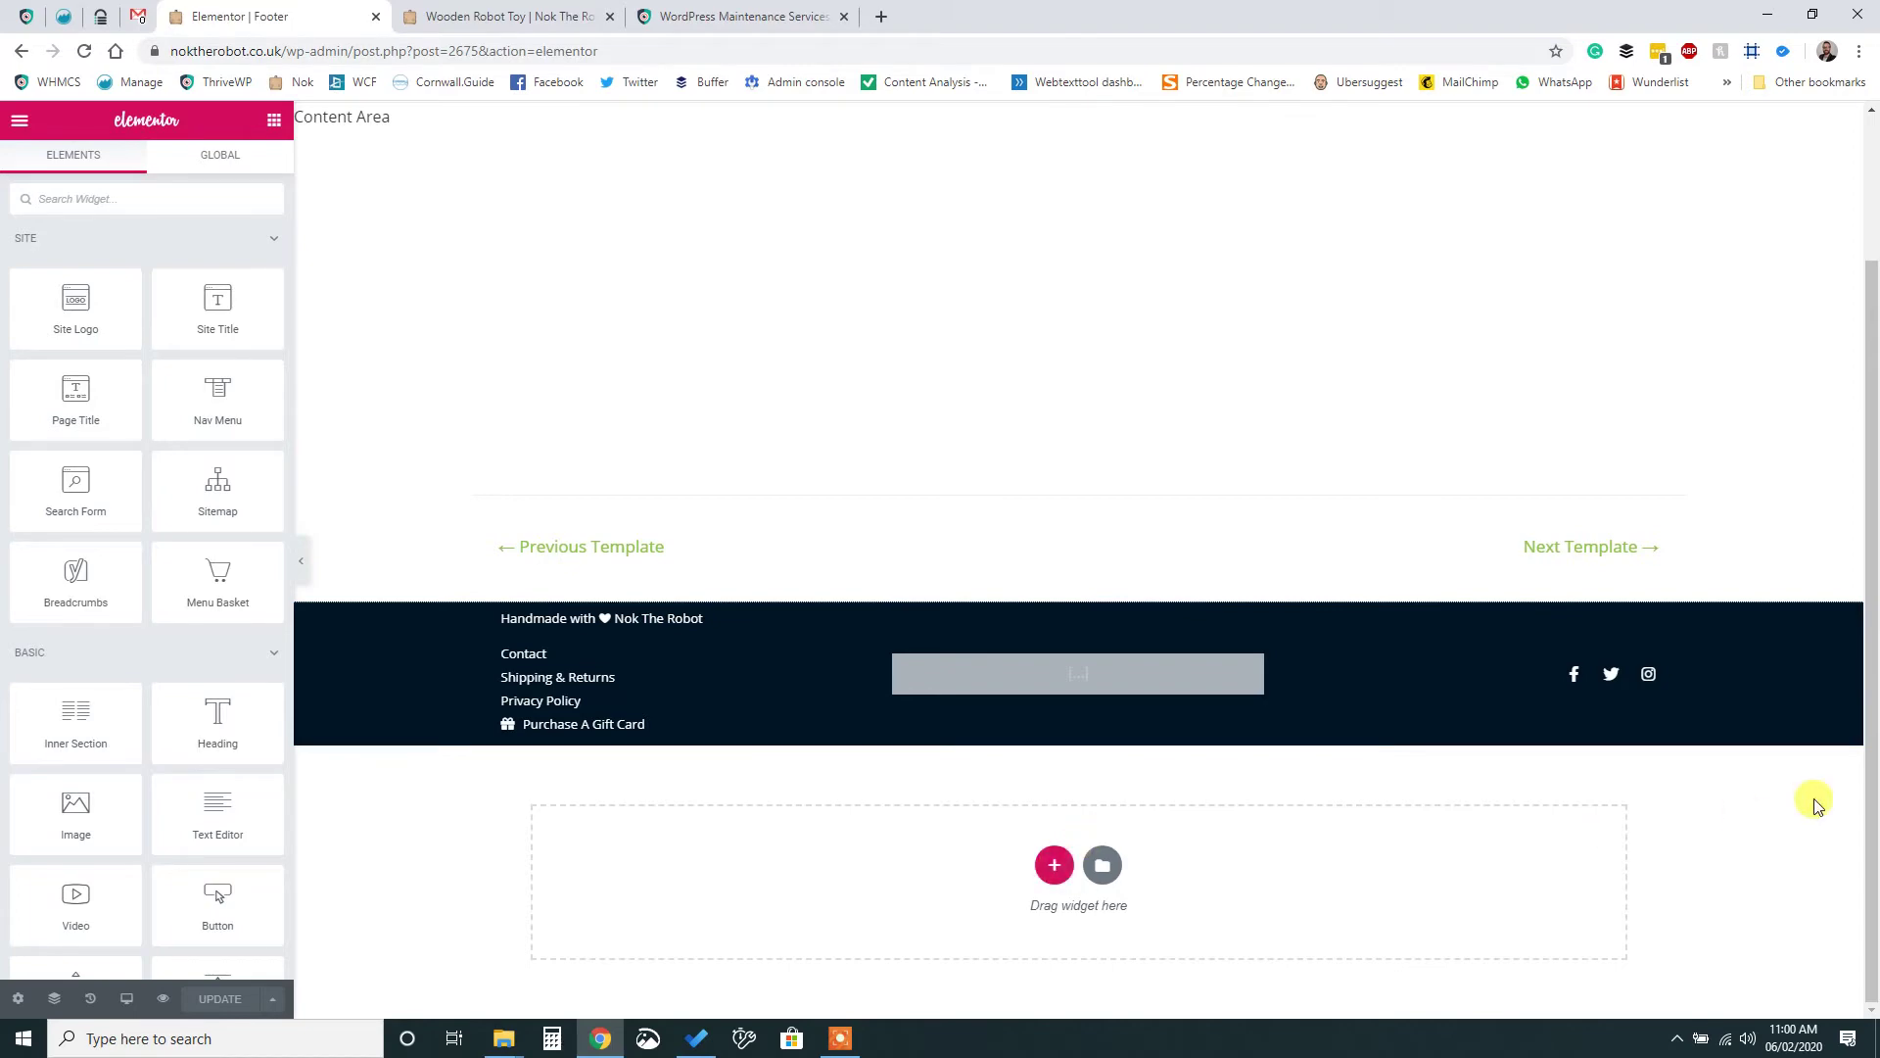
click(823, 16)
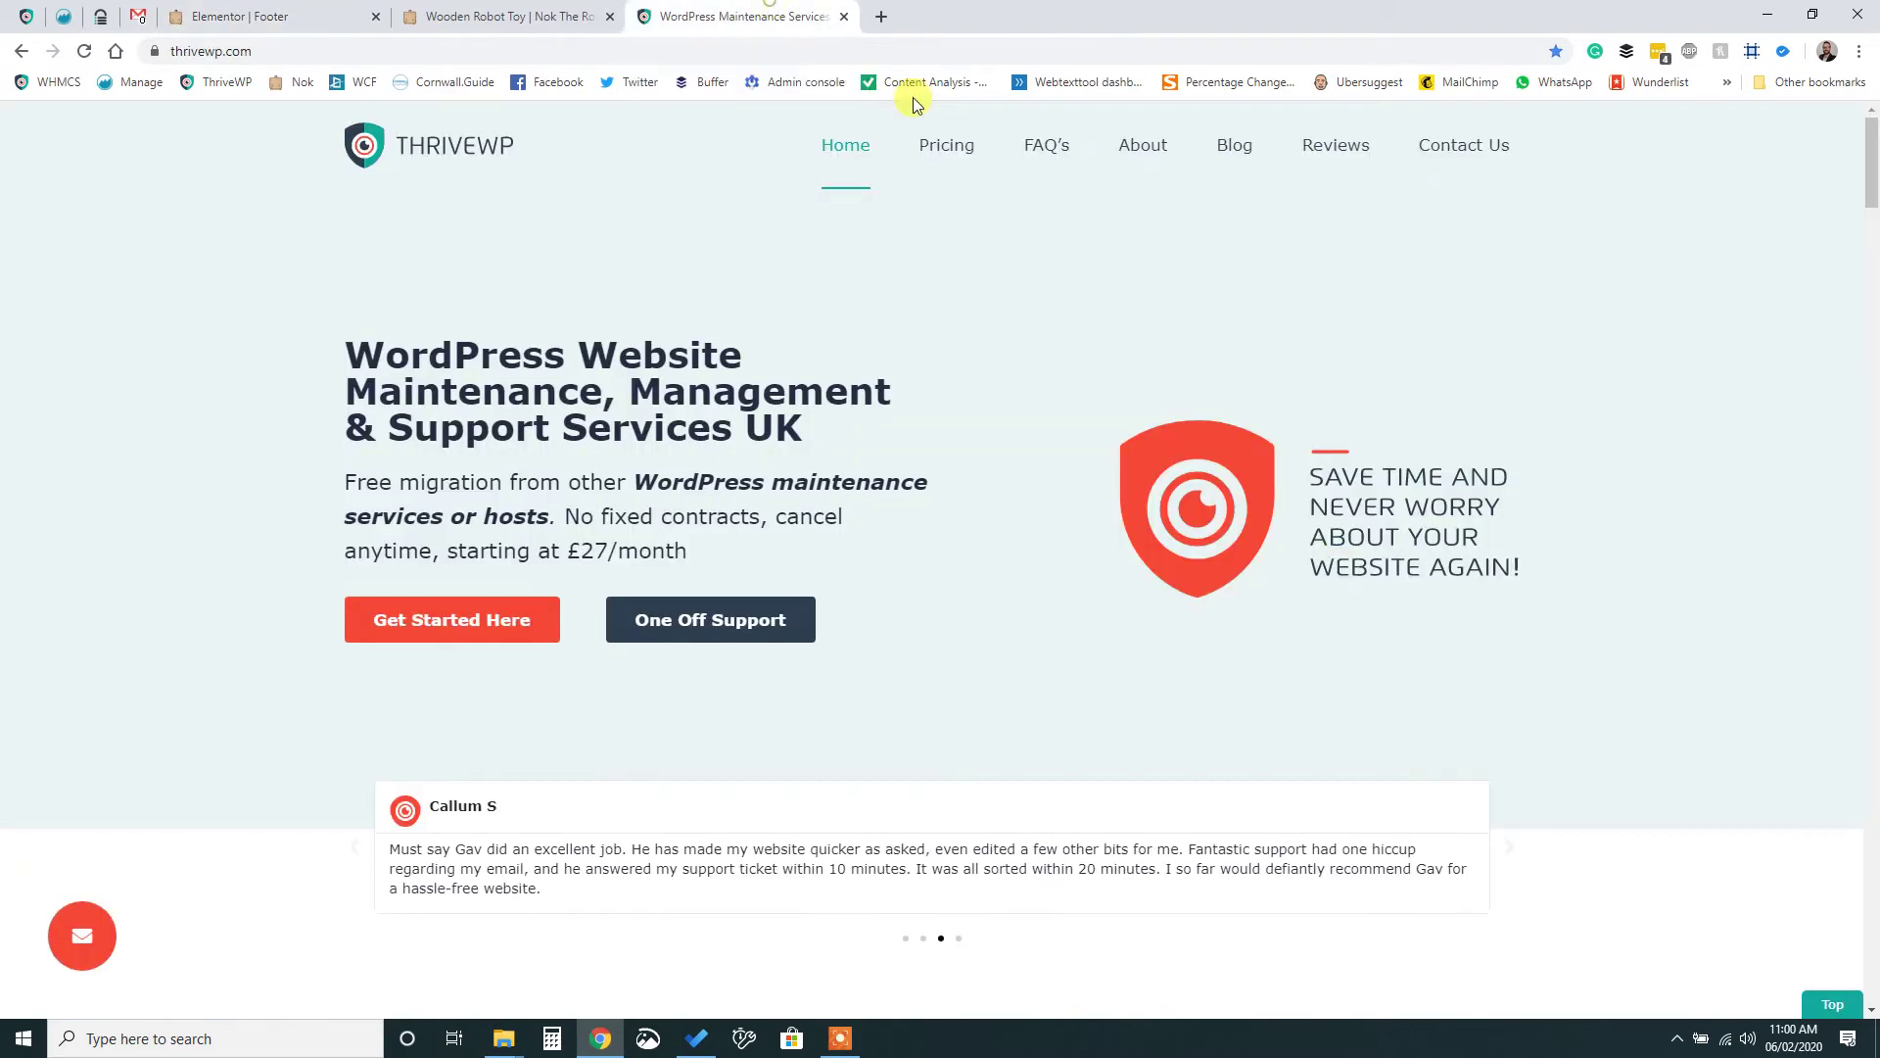
scroll(1449, 940, down, 3)
scroll(1462, 994, down, 6)
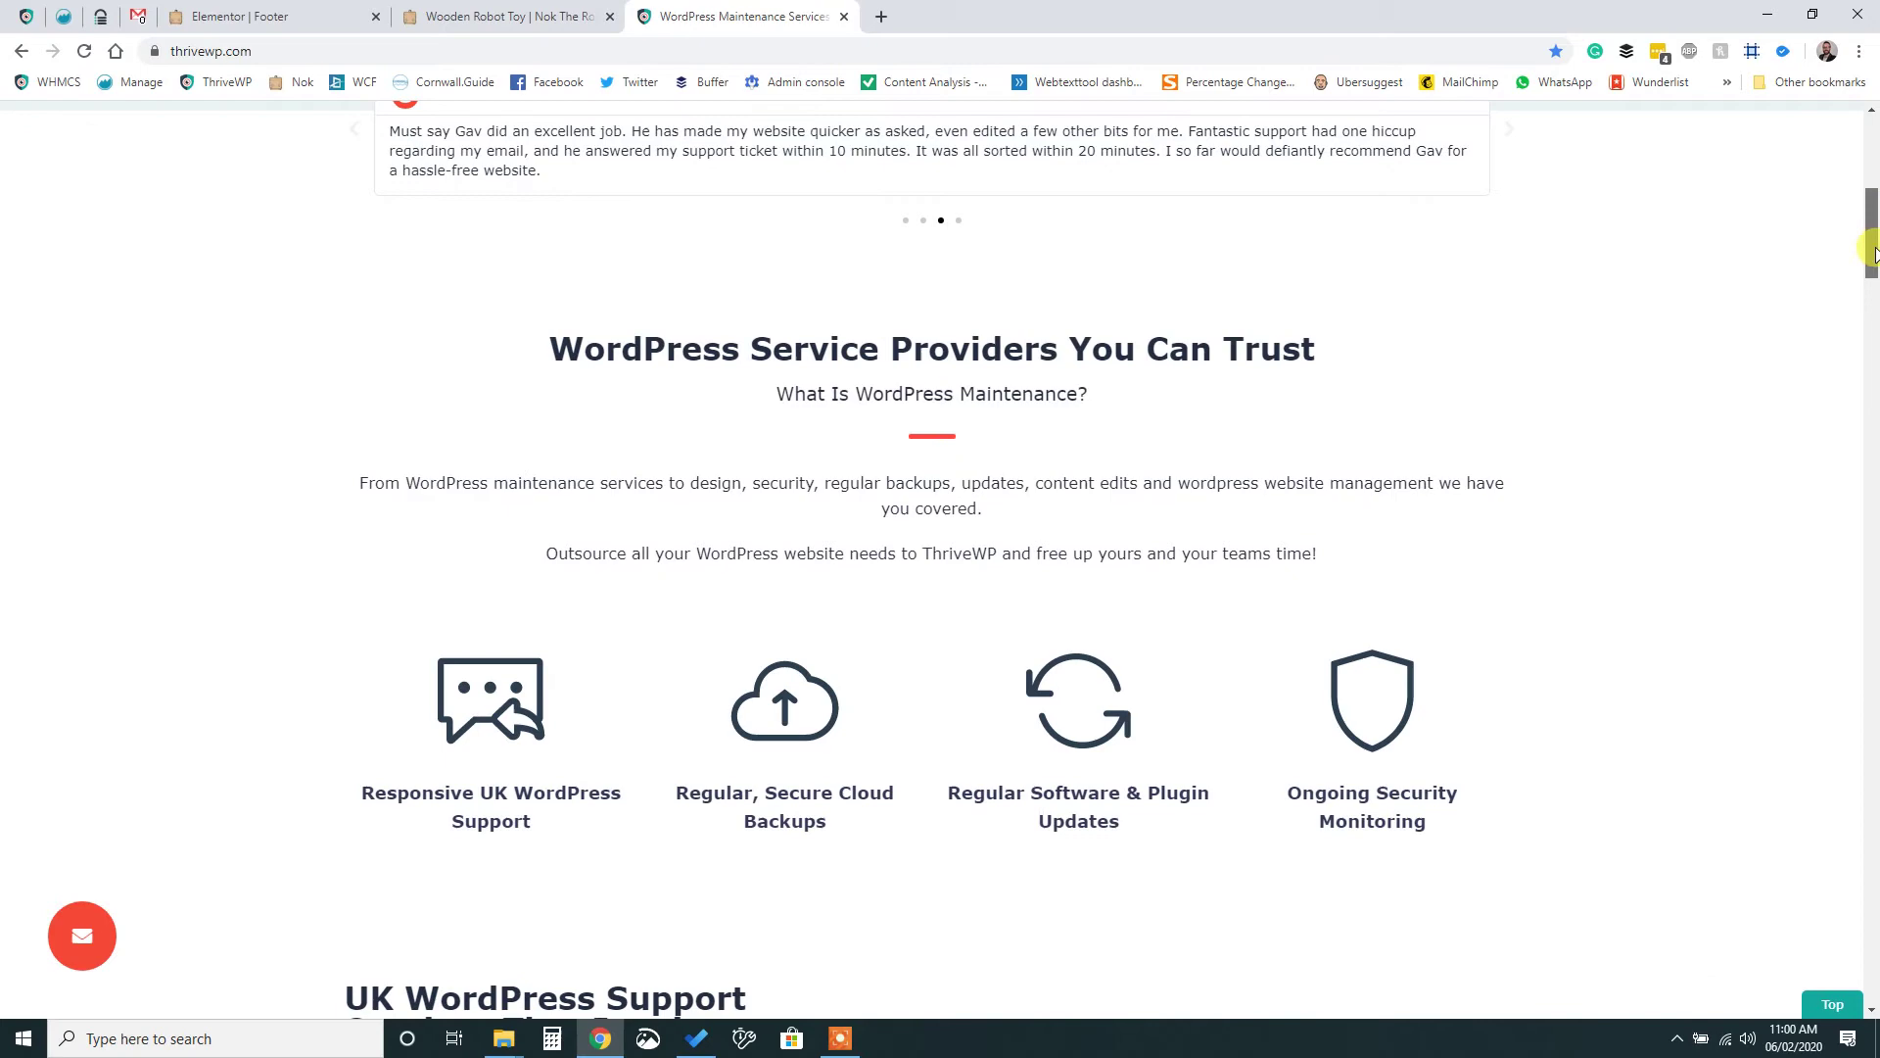
drag(1871, 245, 1871, 1014)
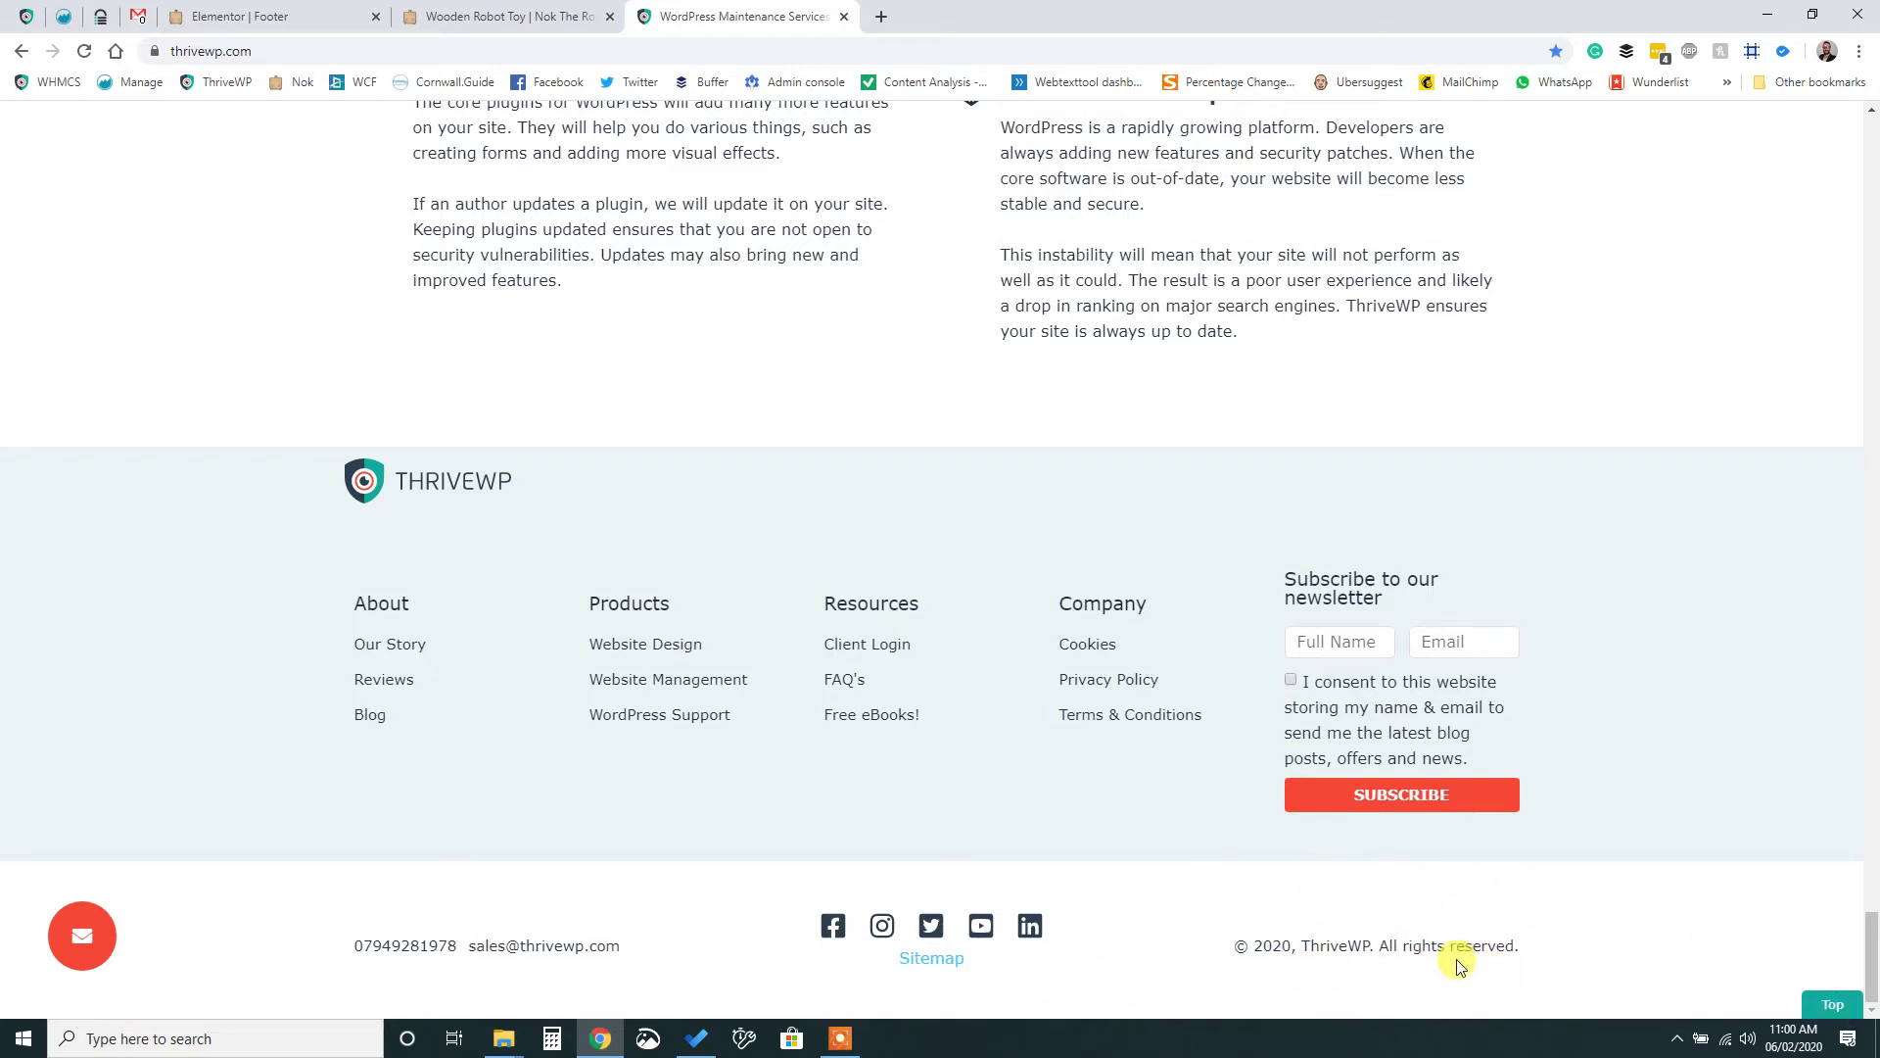
click(517, 8)
- Add a one-column section below the footer and drop a Button widget into it
click(270, 14)
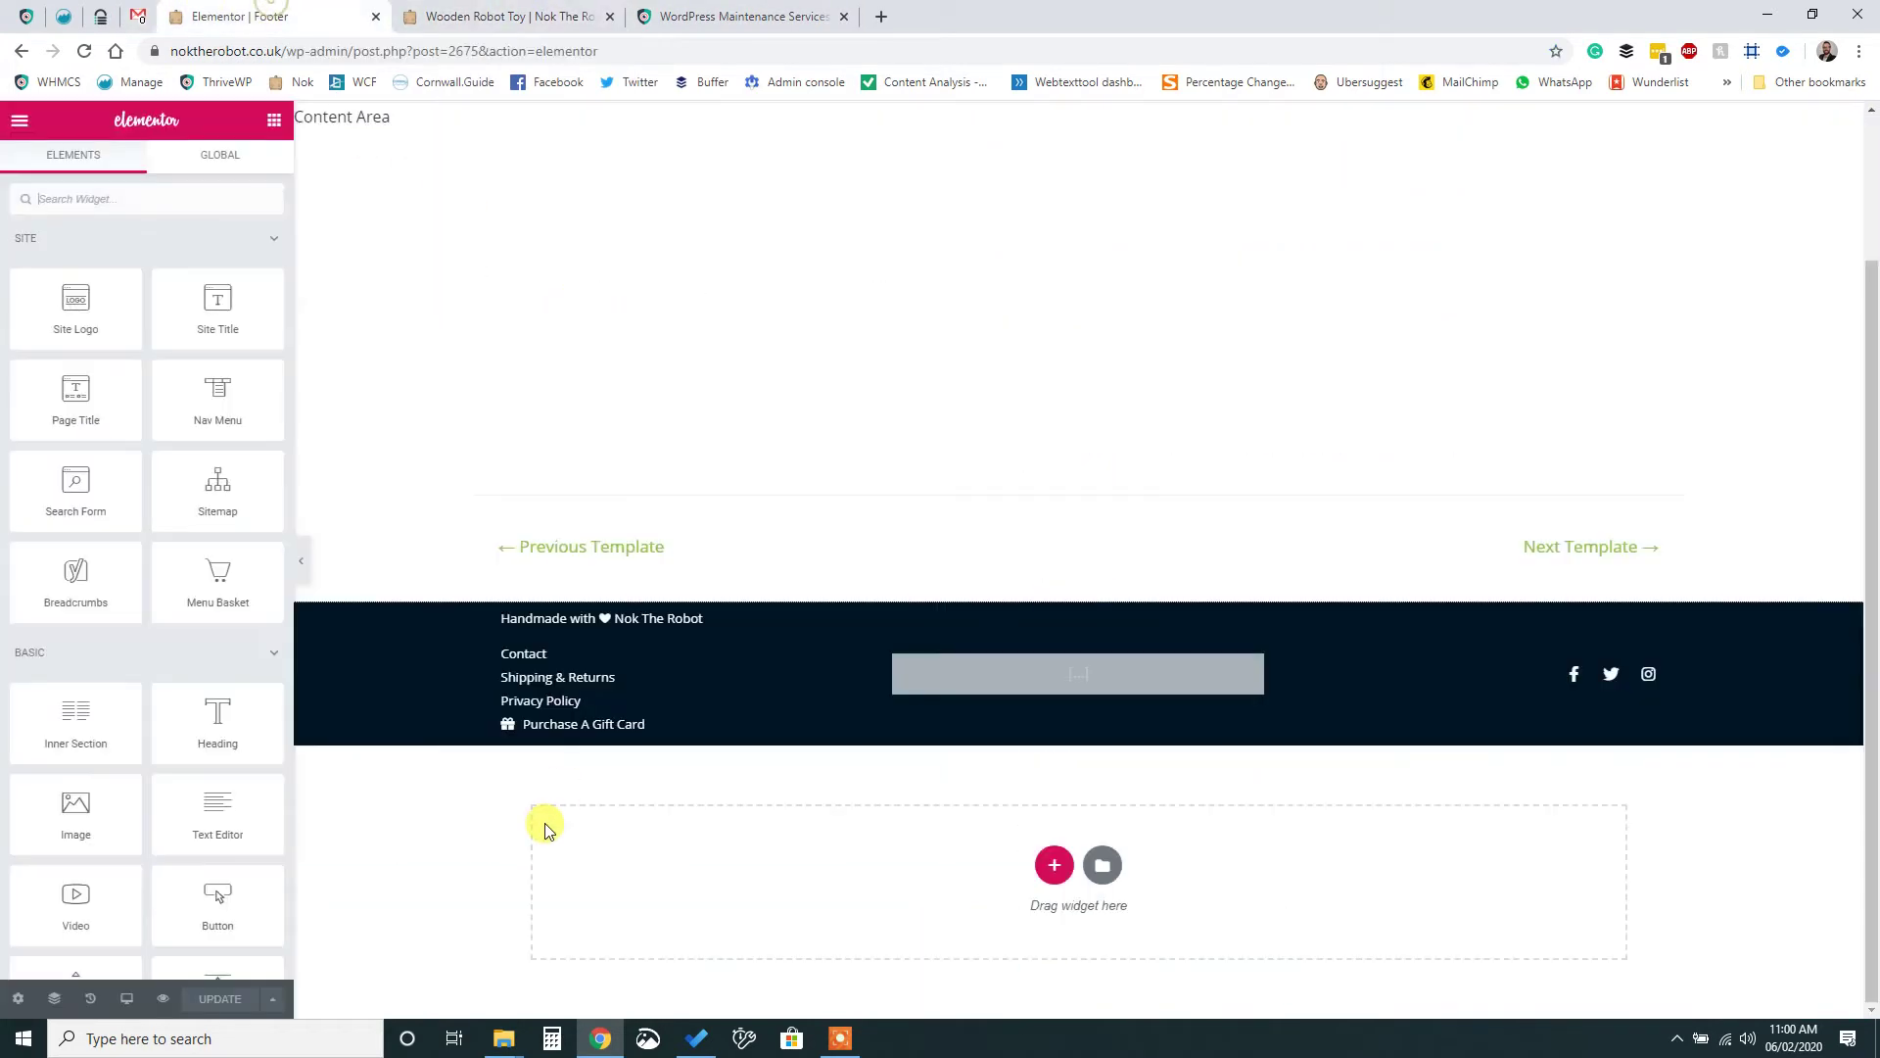
click(1048, 865)
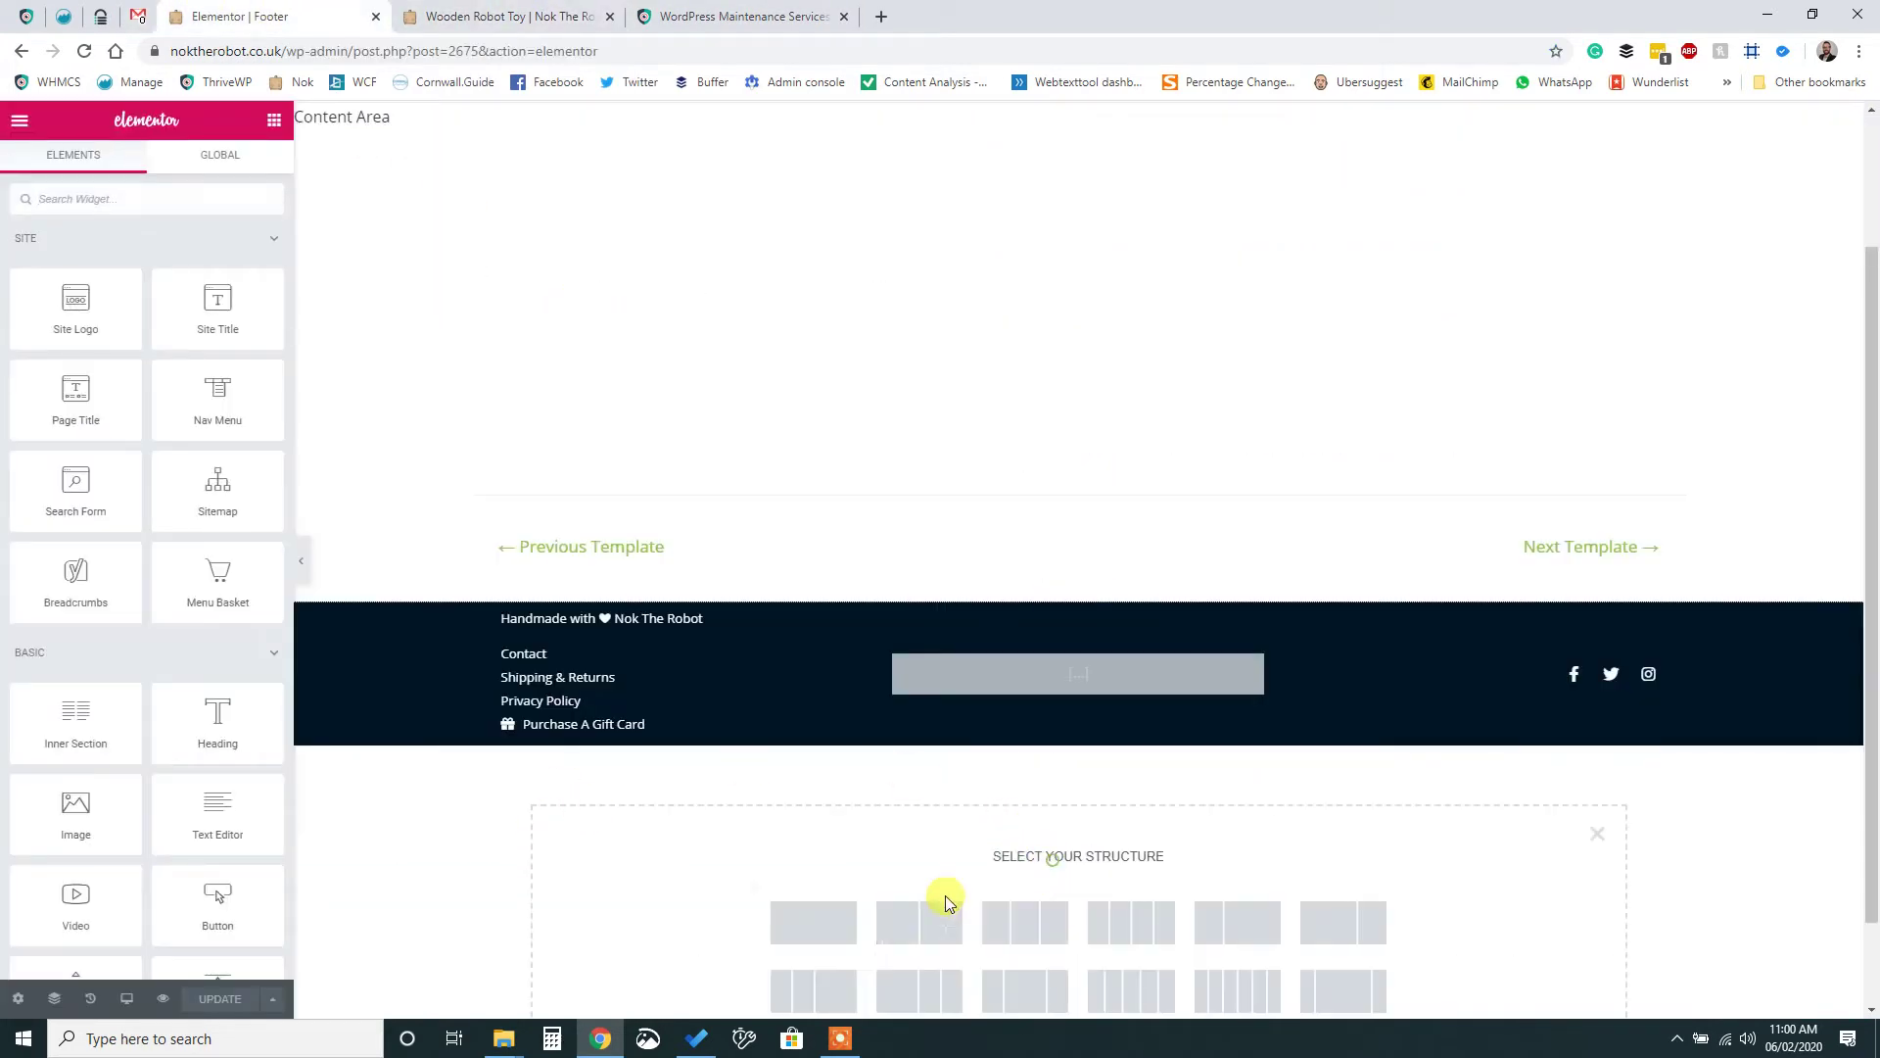
click(810, 920)
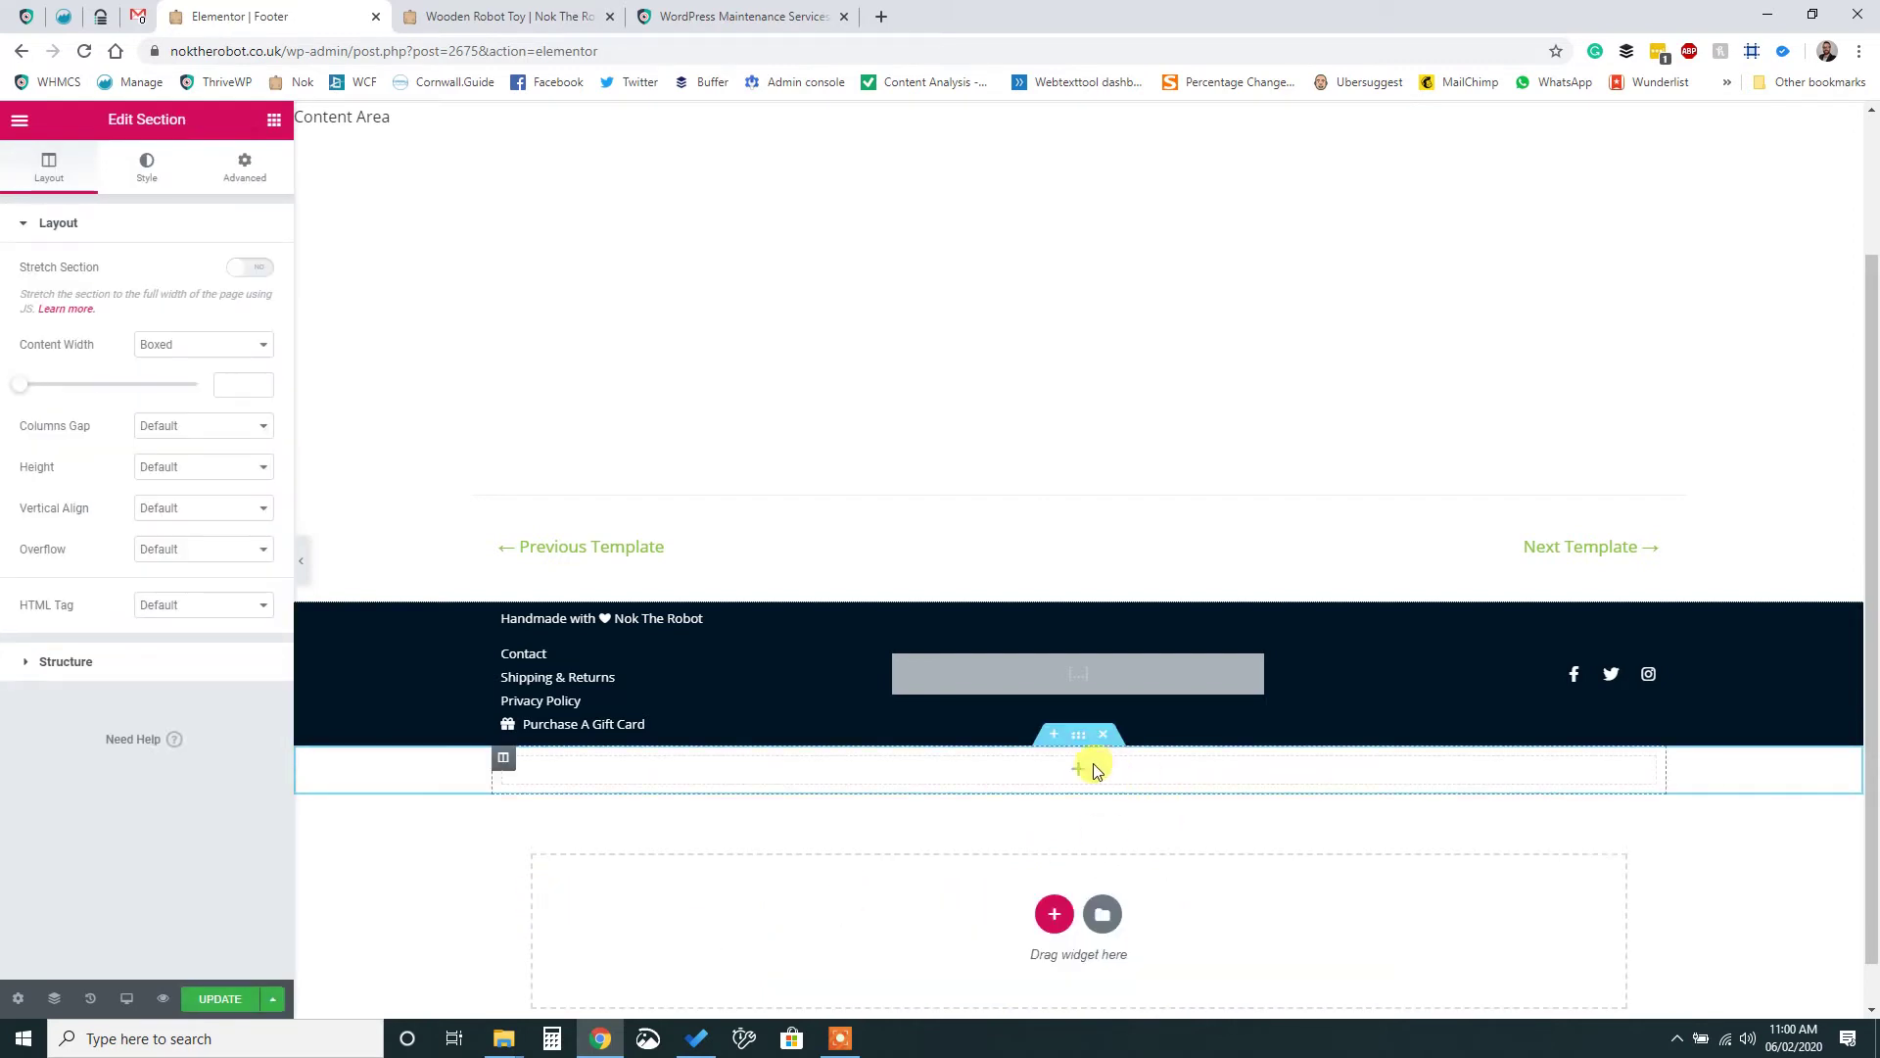
click(275, 119)
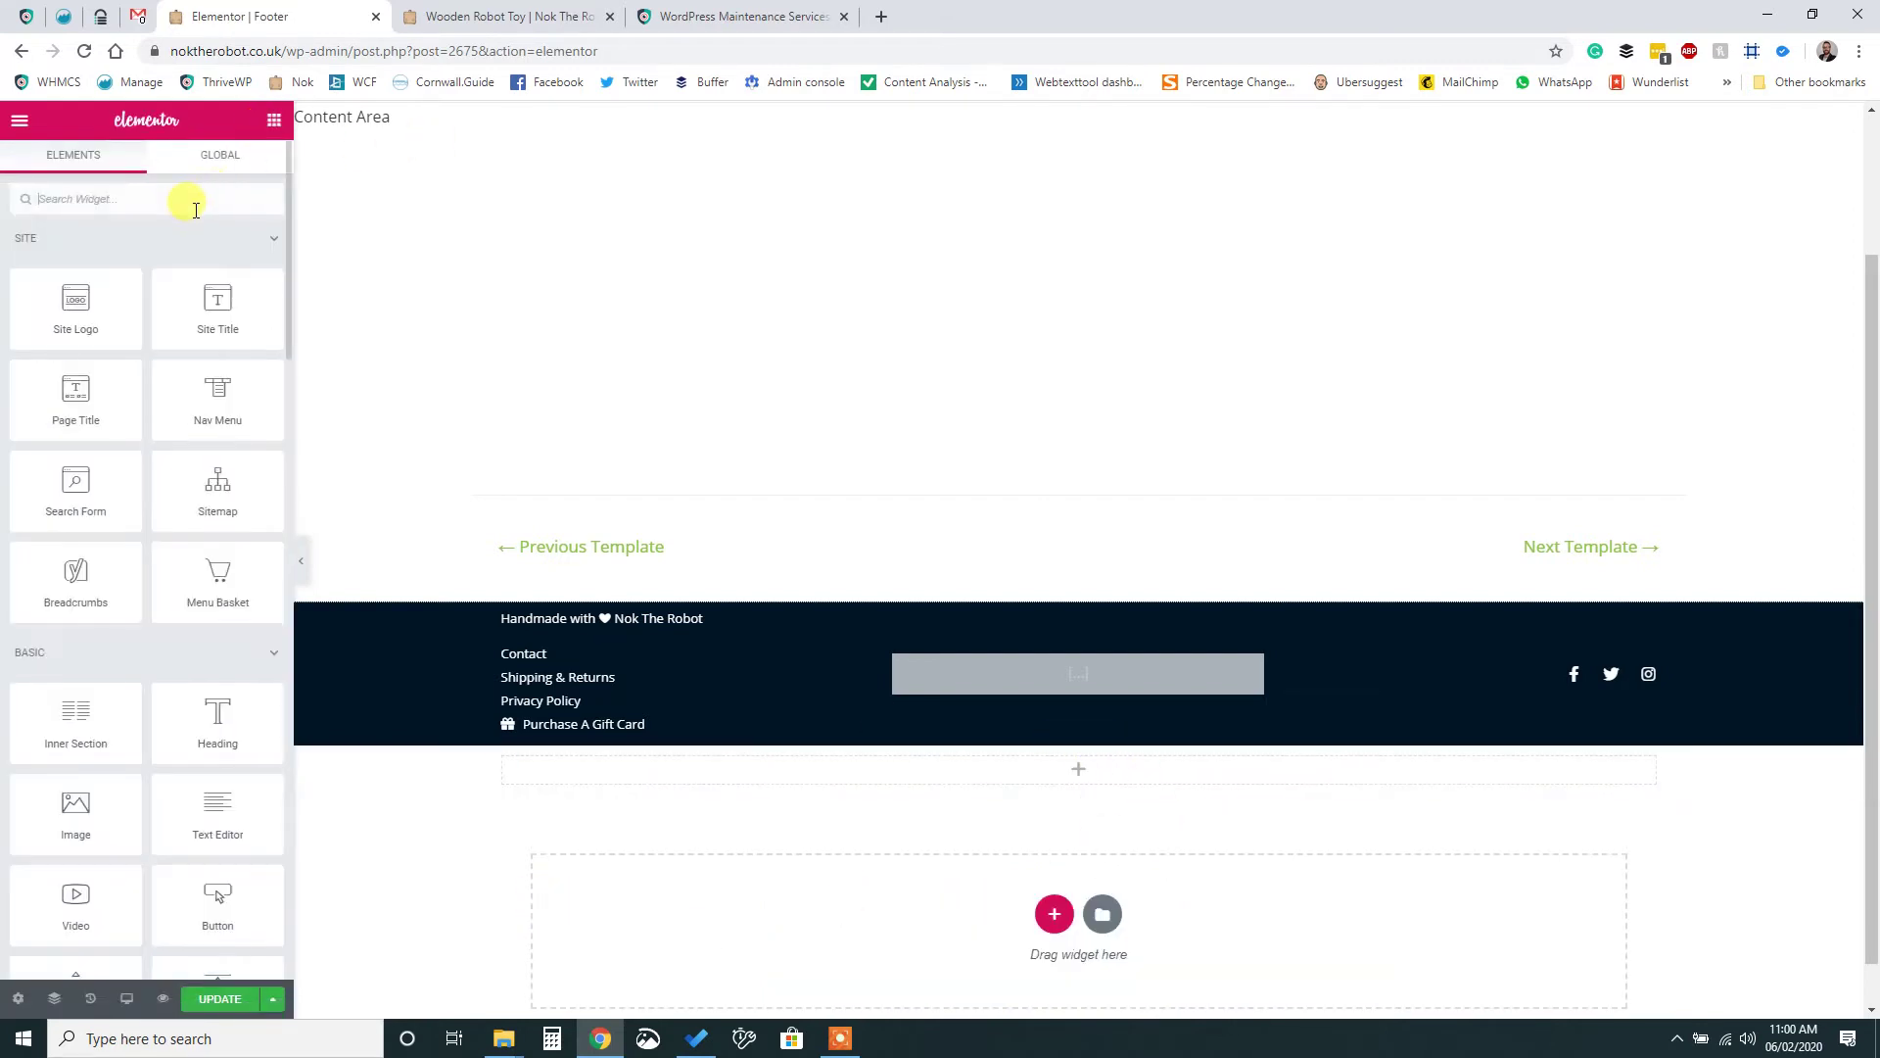
text(buul)
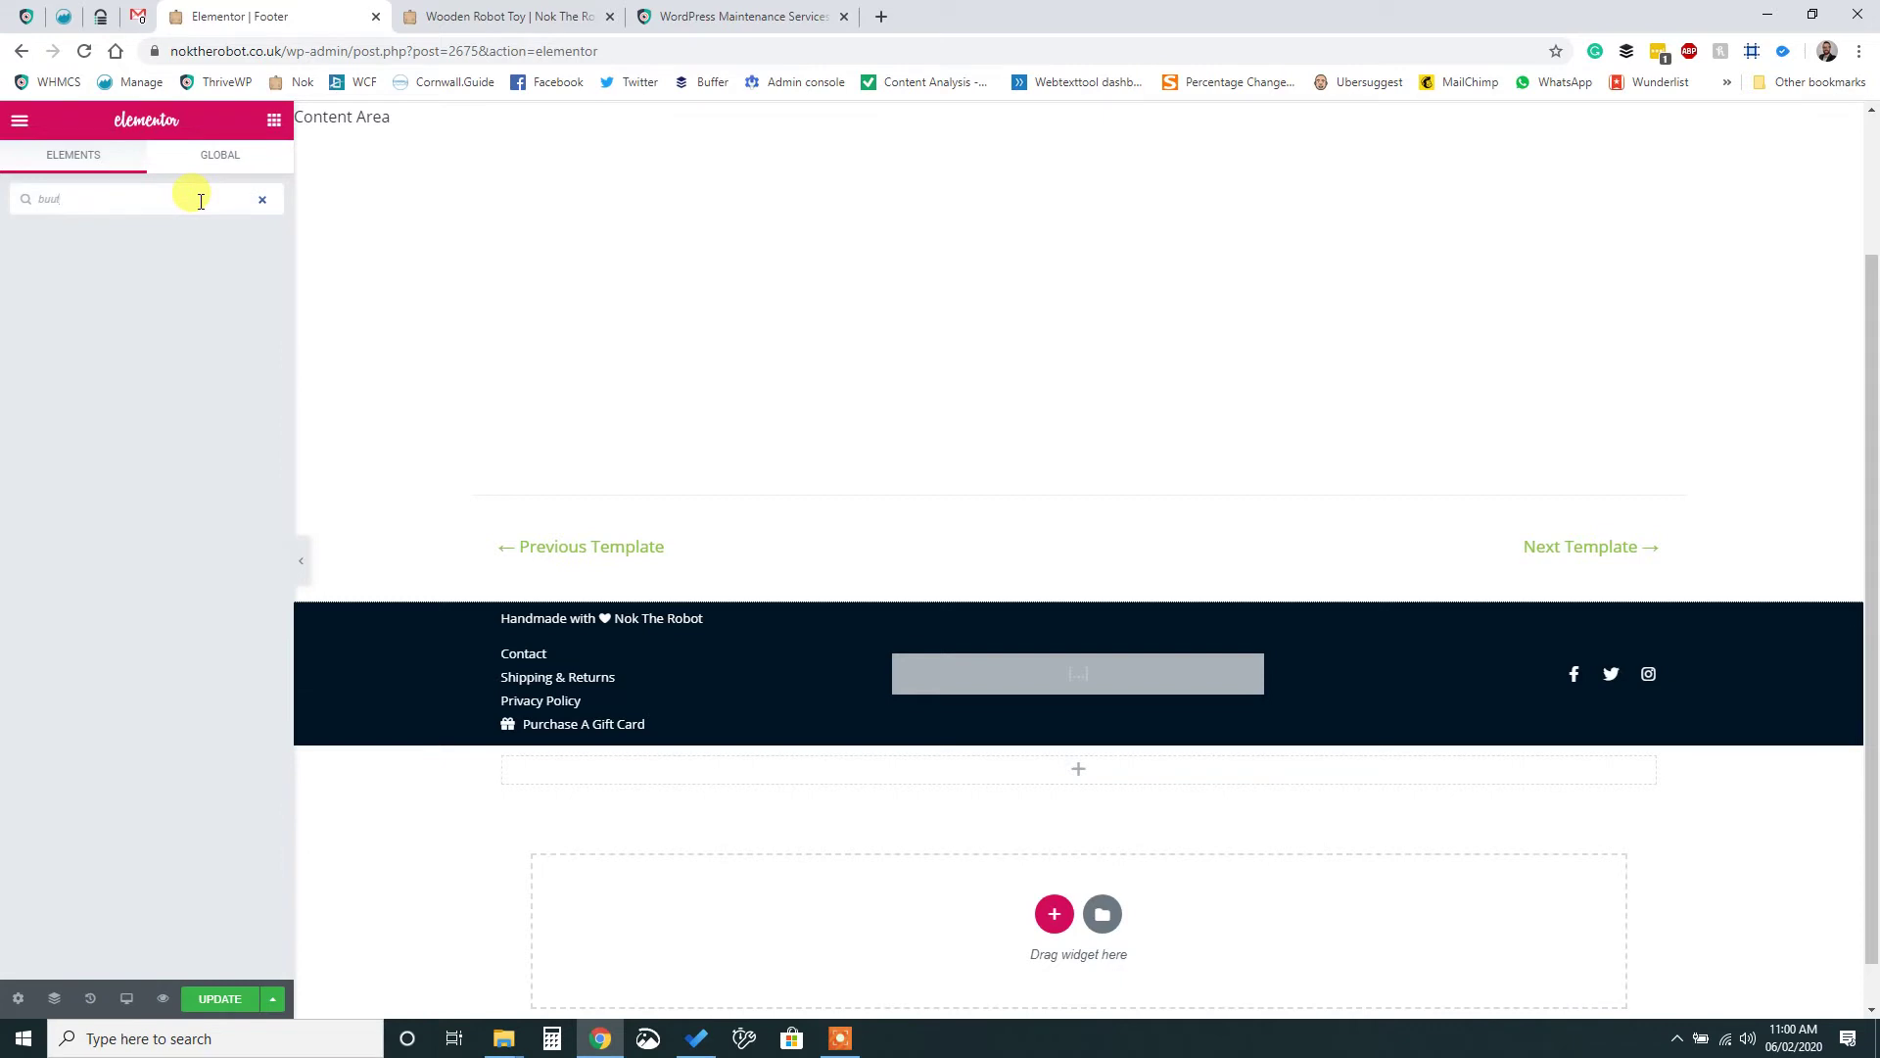
key(BackSpace)
text(tt)
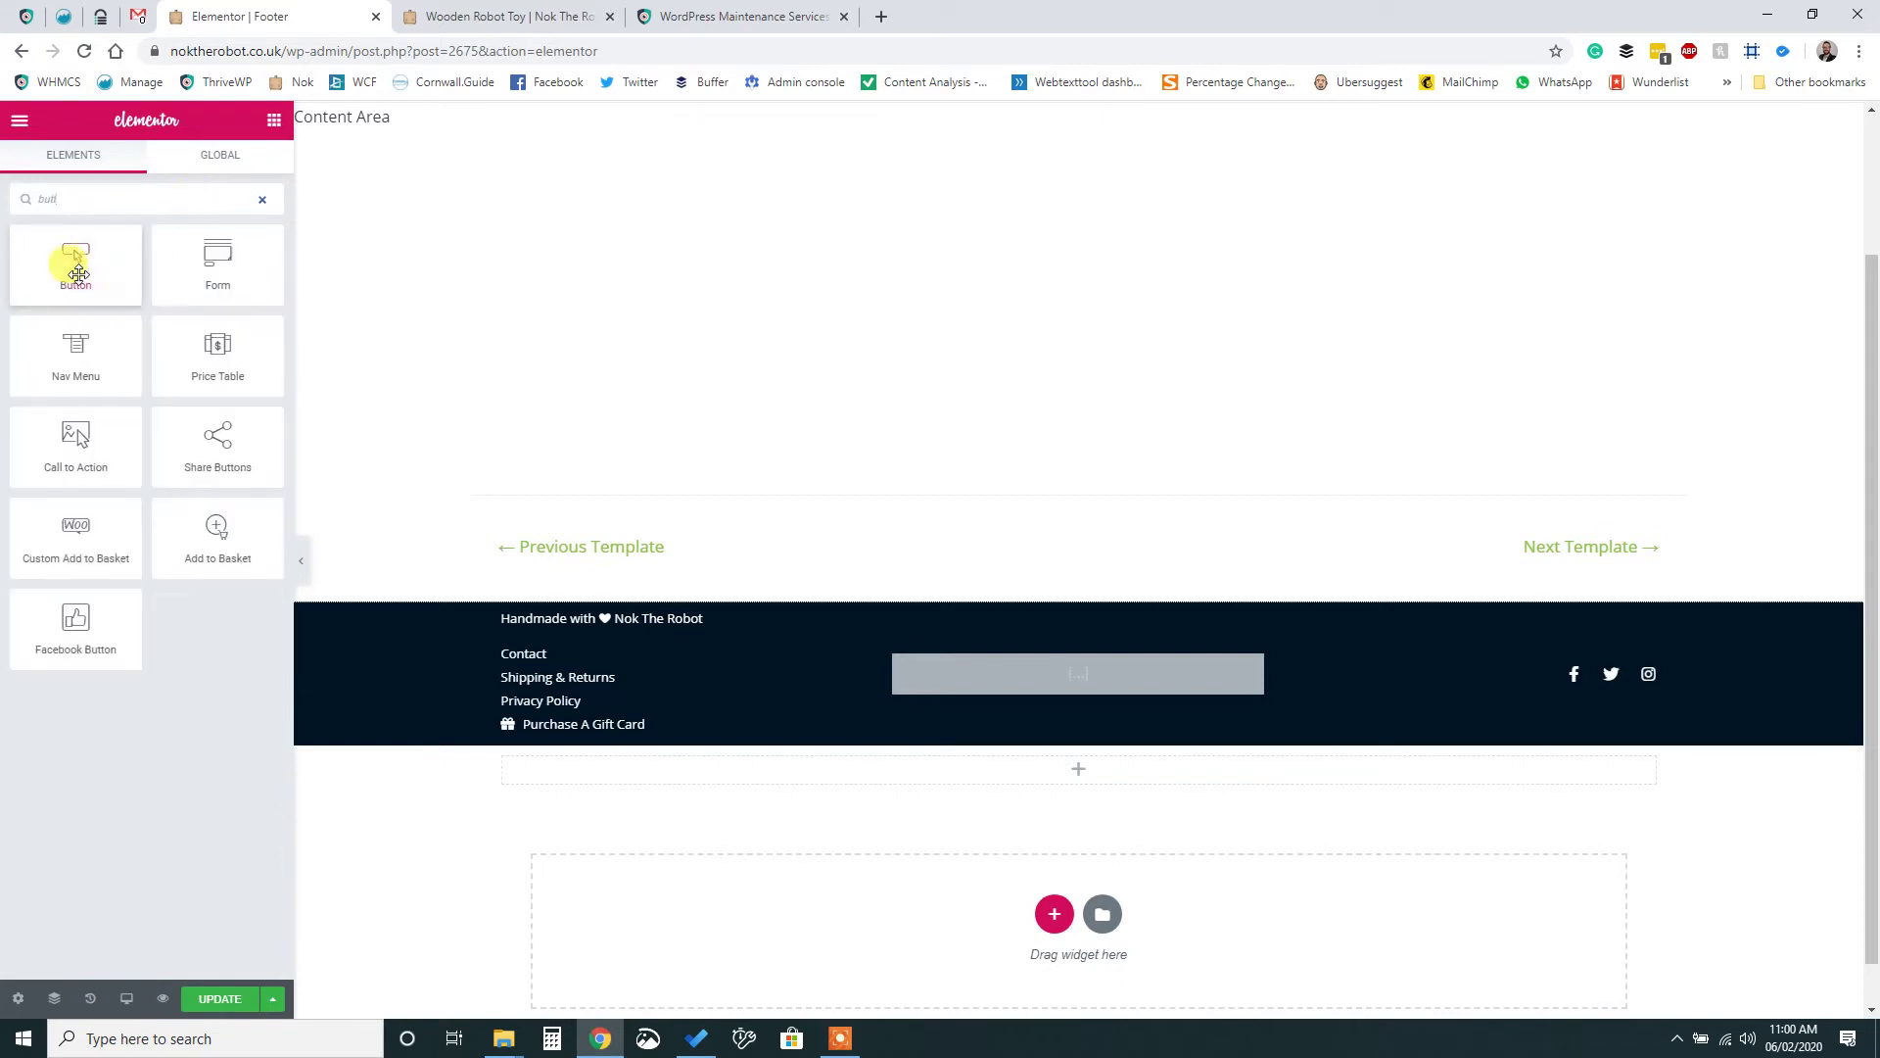
drag(70, 267, 1207, 774)
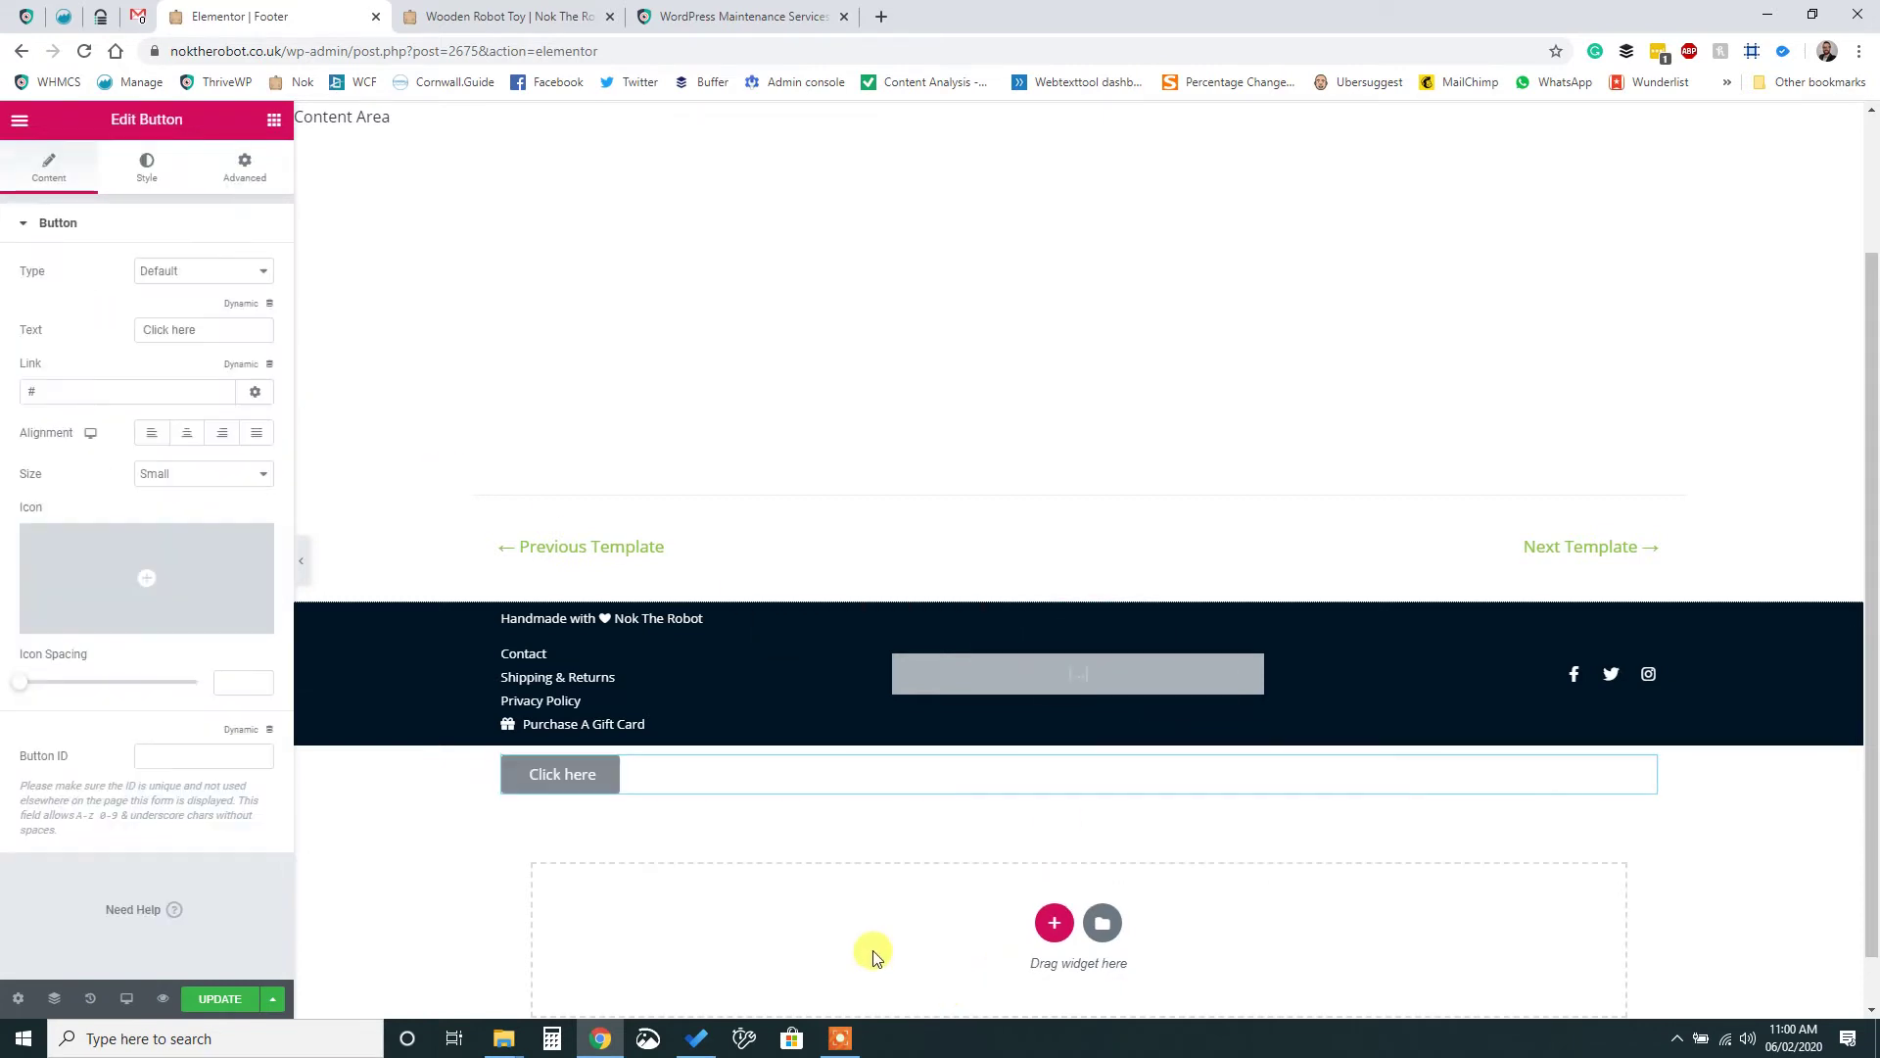
- Change the button text to 'Top' and set its link to #top
drag(205, 330, 4, 341)
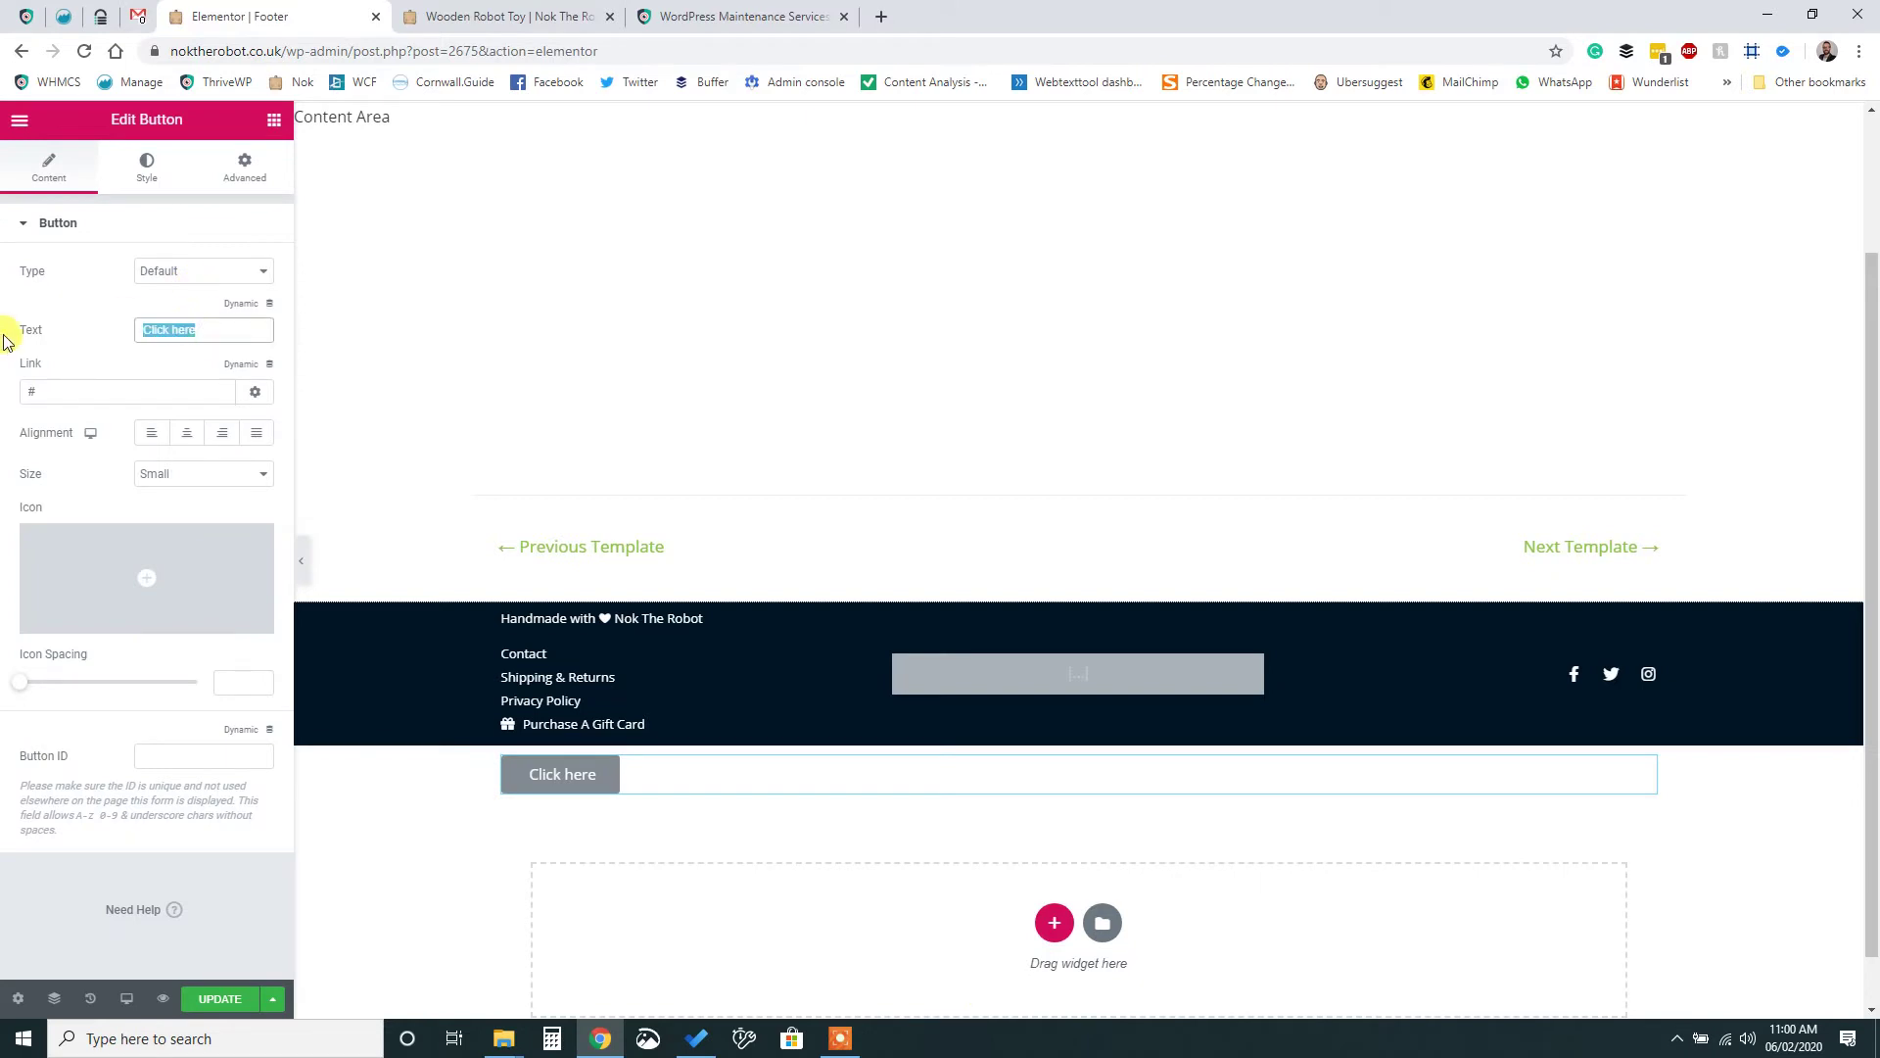
text(Top)
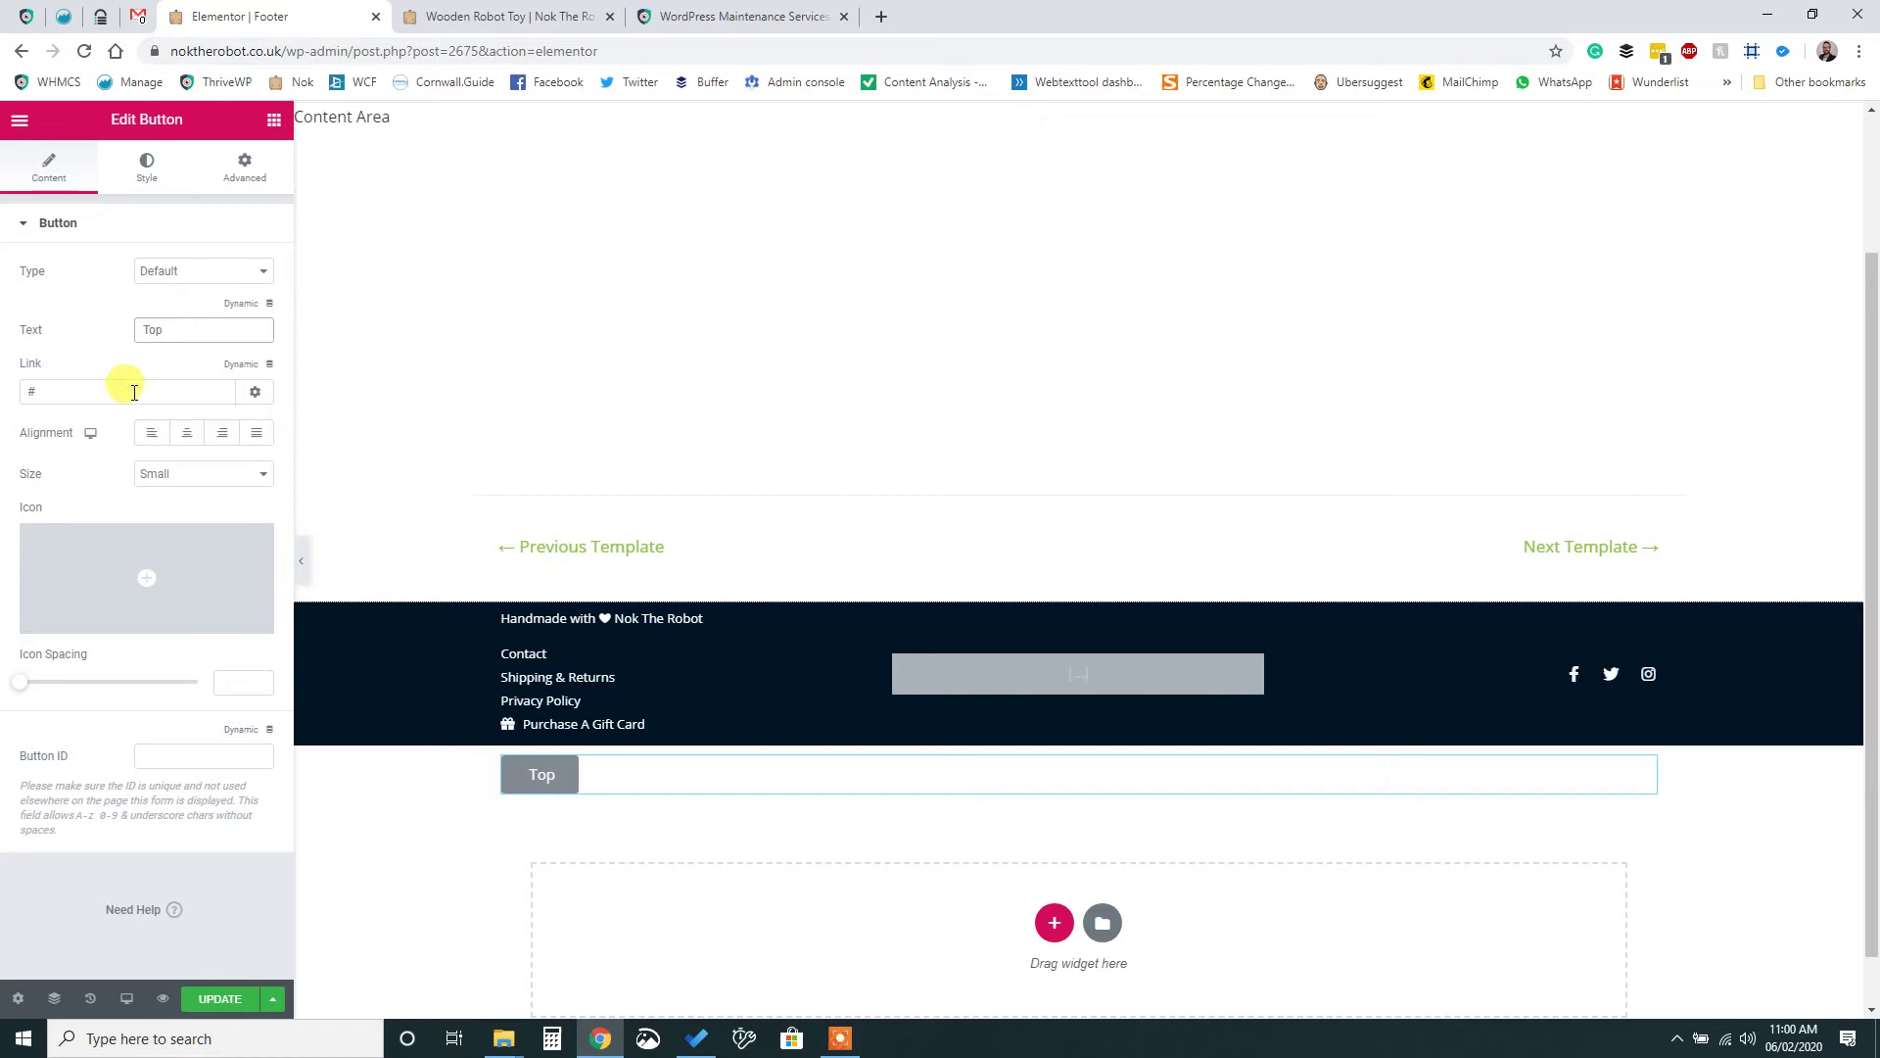
click(134, 391)
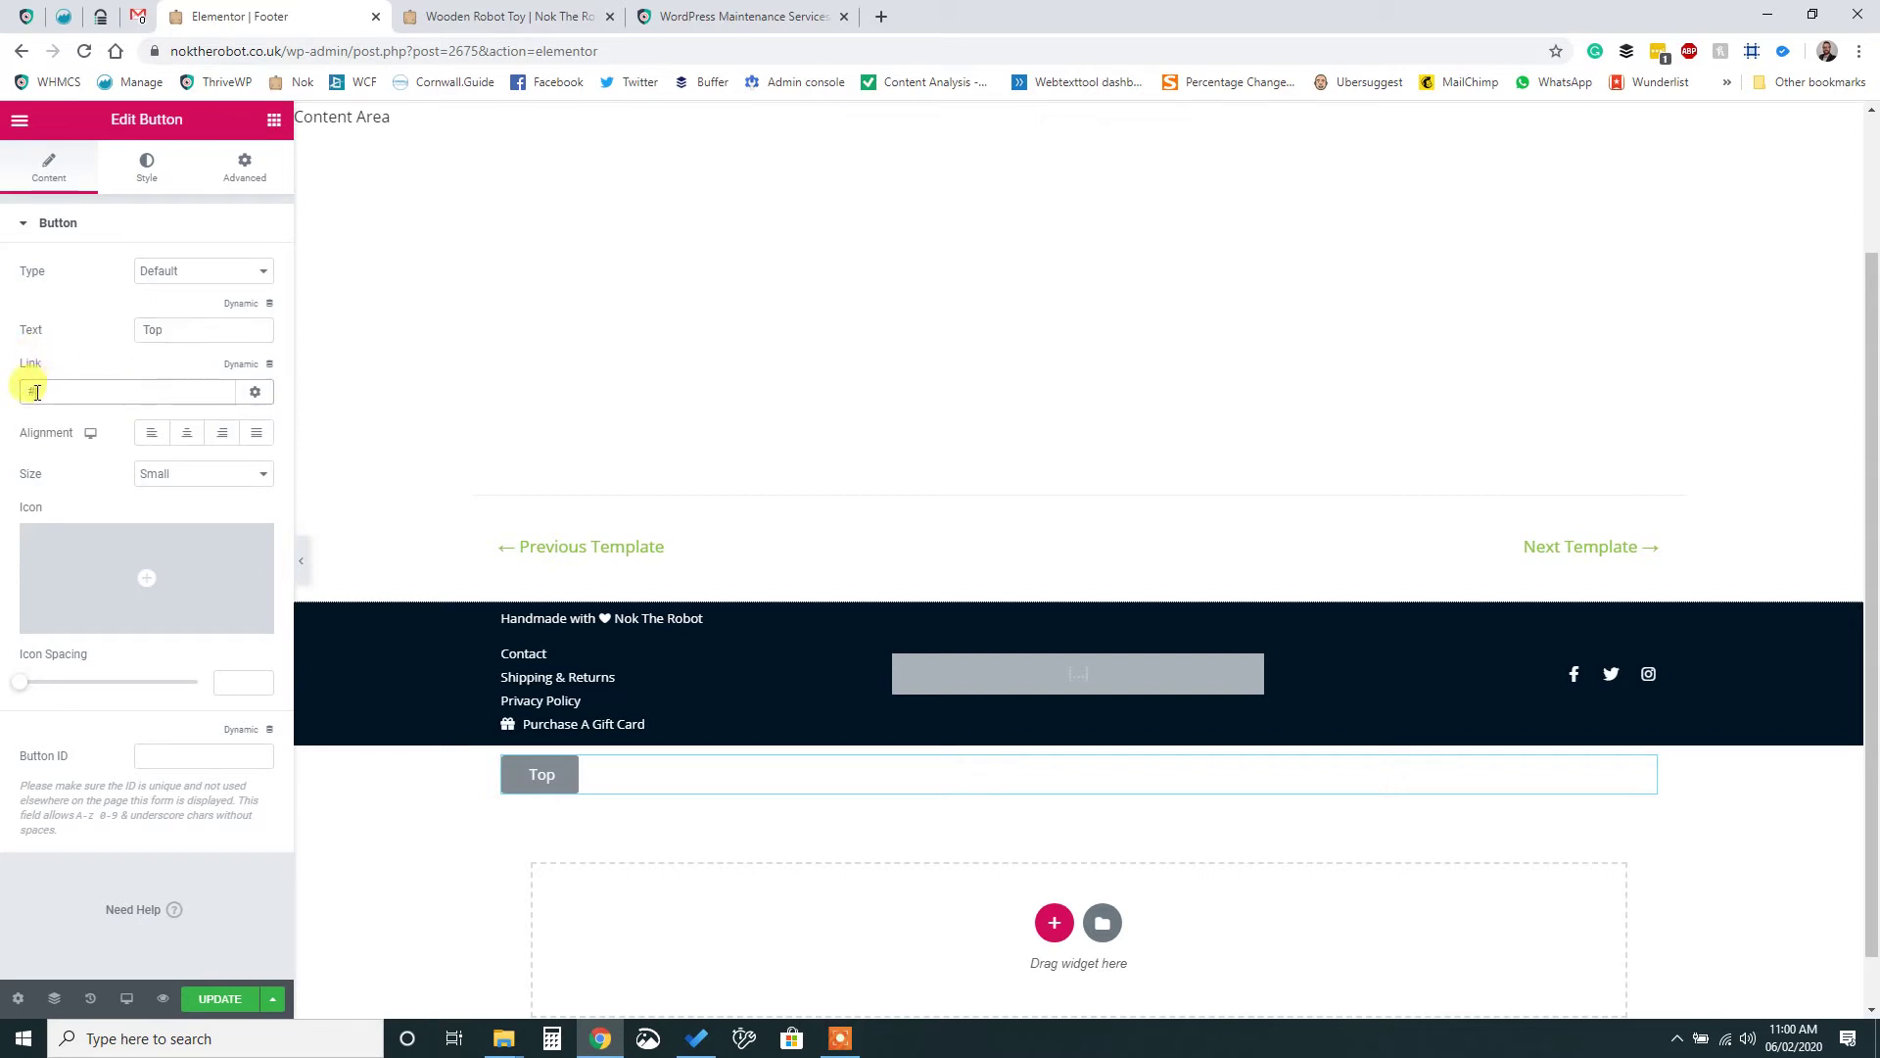
text(#)
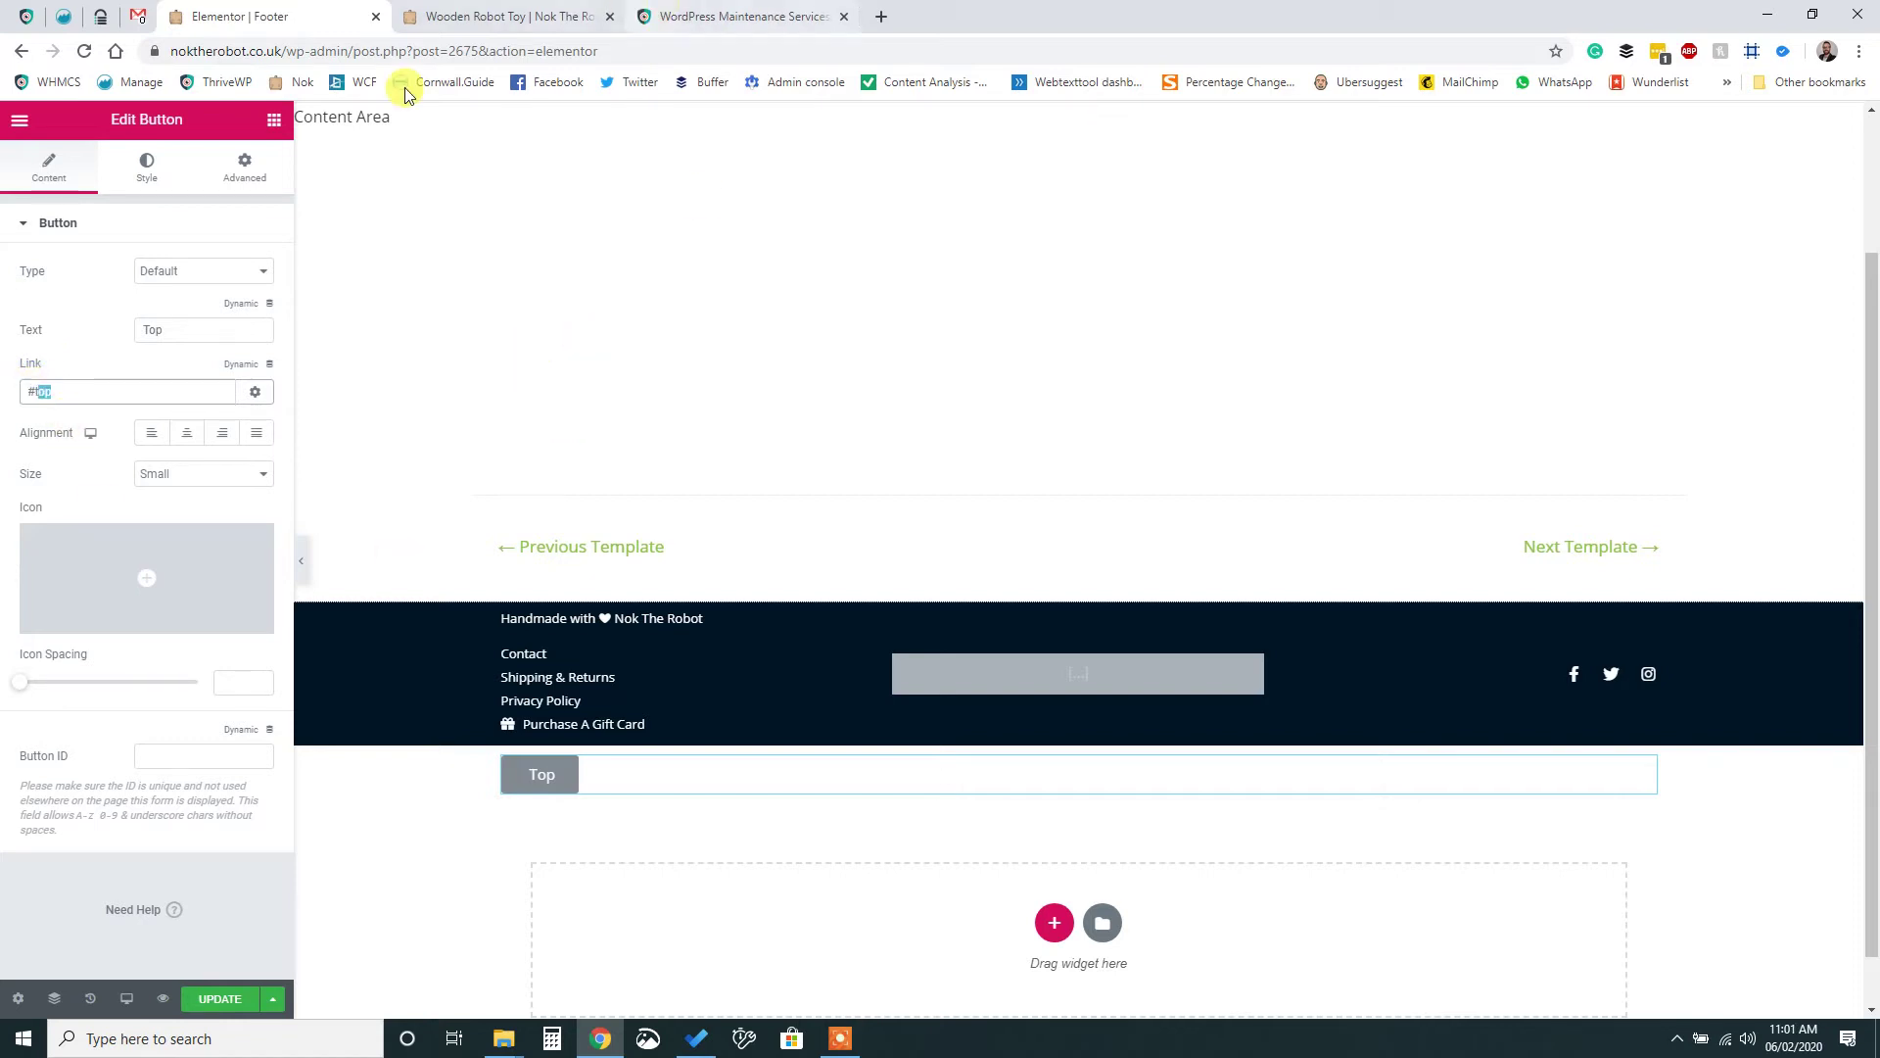
double_click(44, 392)
click(54, 392)
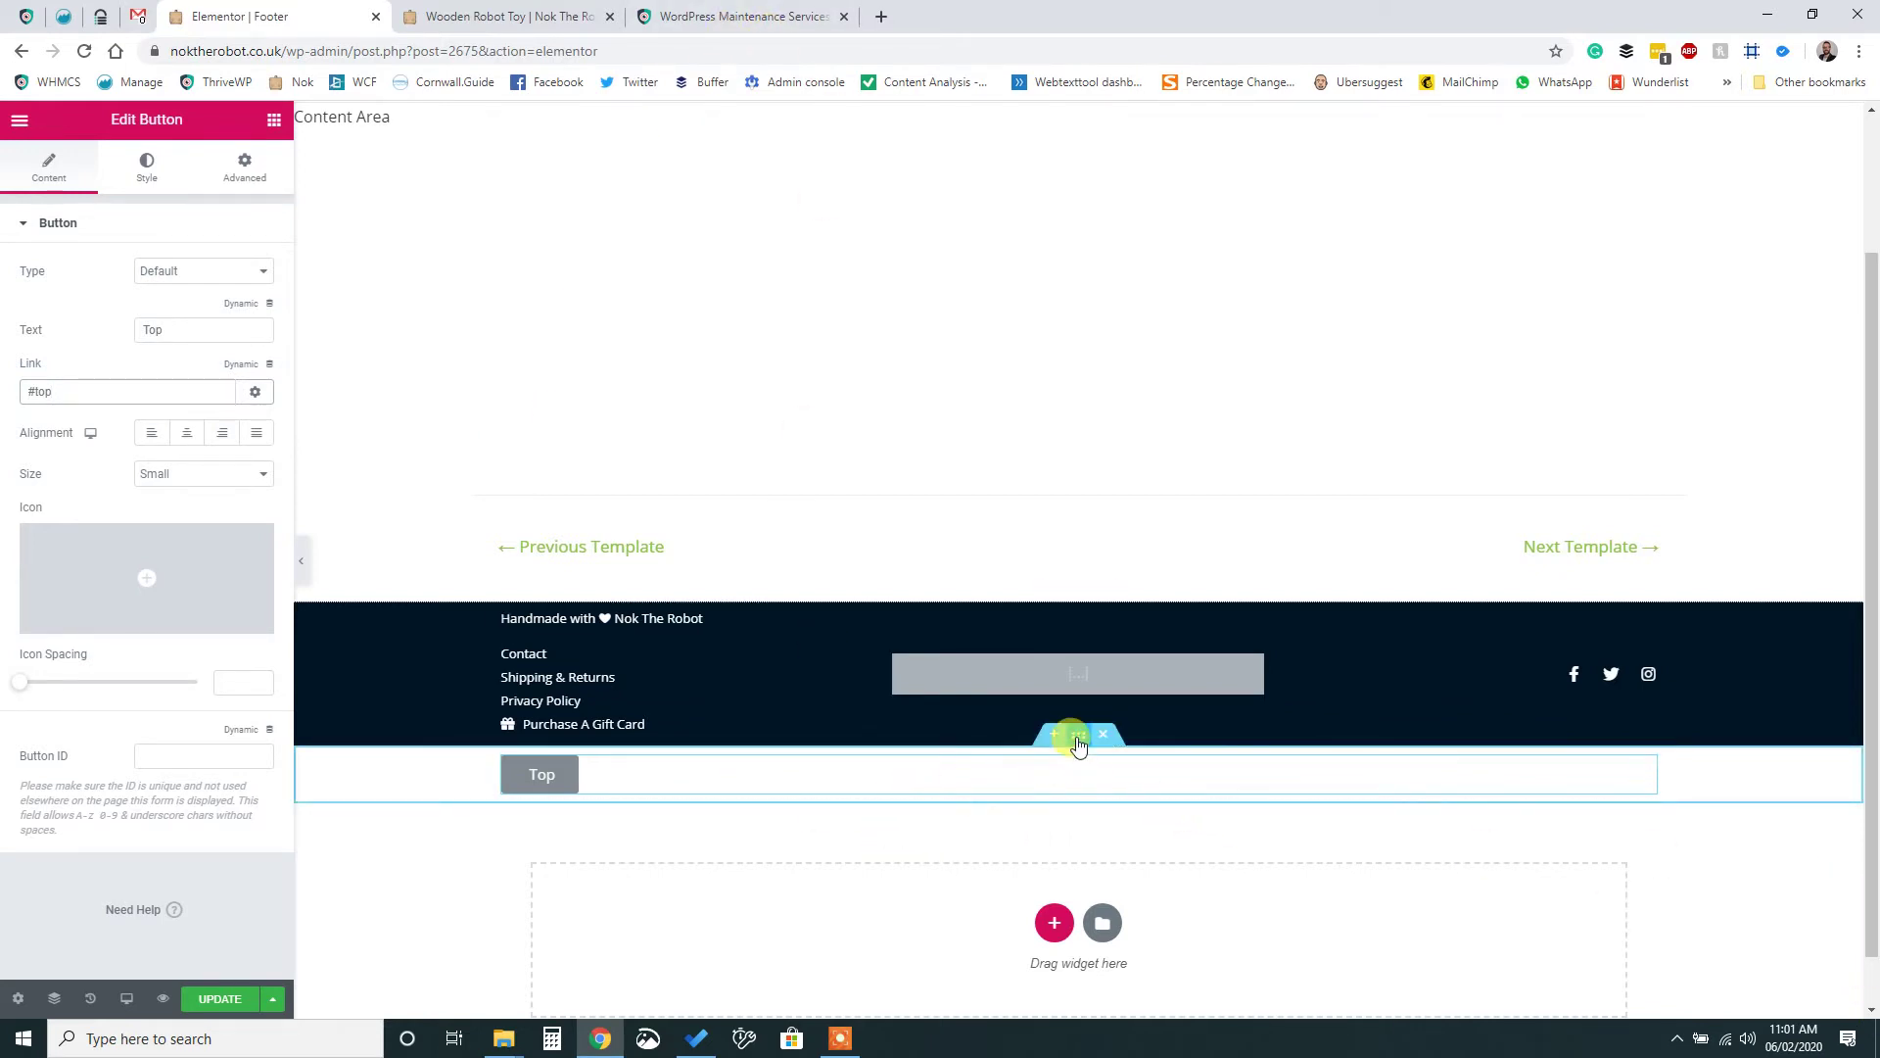
- Make the button's section Full Width with 0 padding on all sides
click(1077, 744)
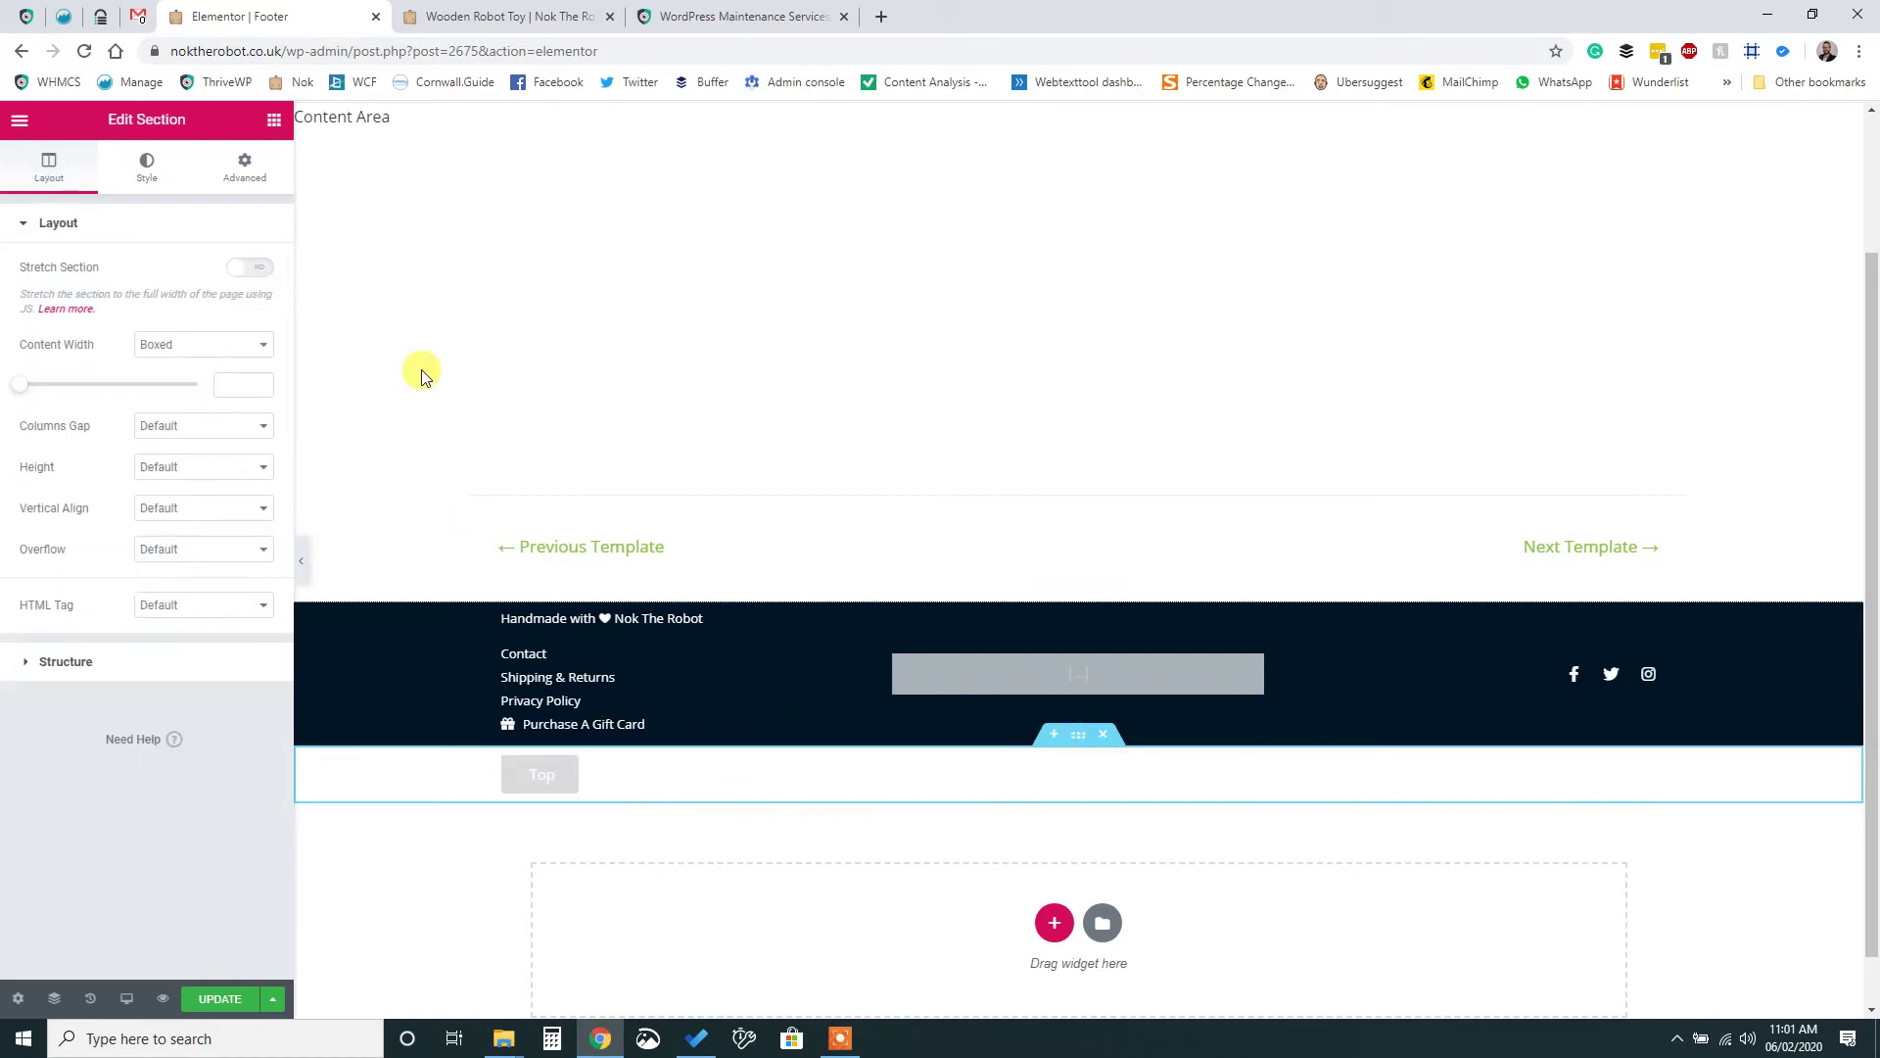
click(191, 345)
click(189, 380)
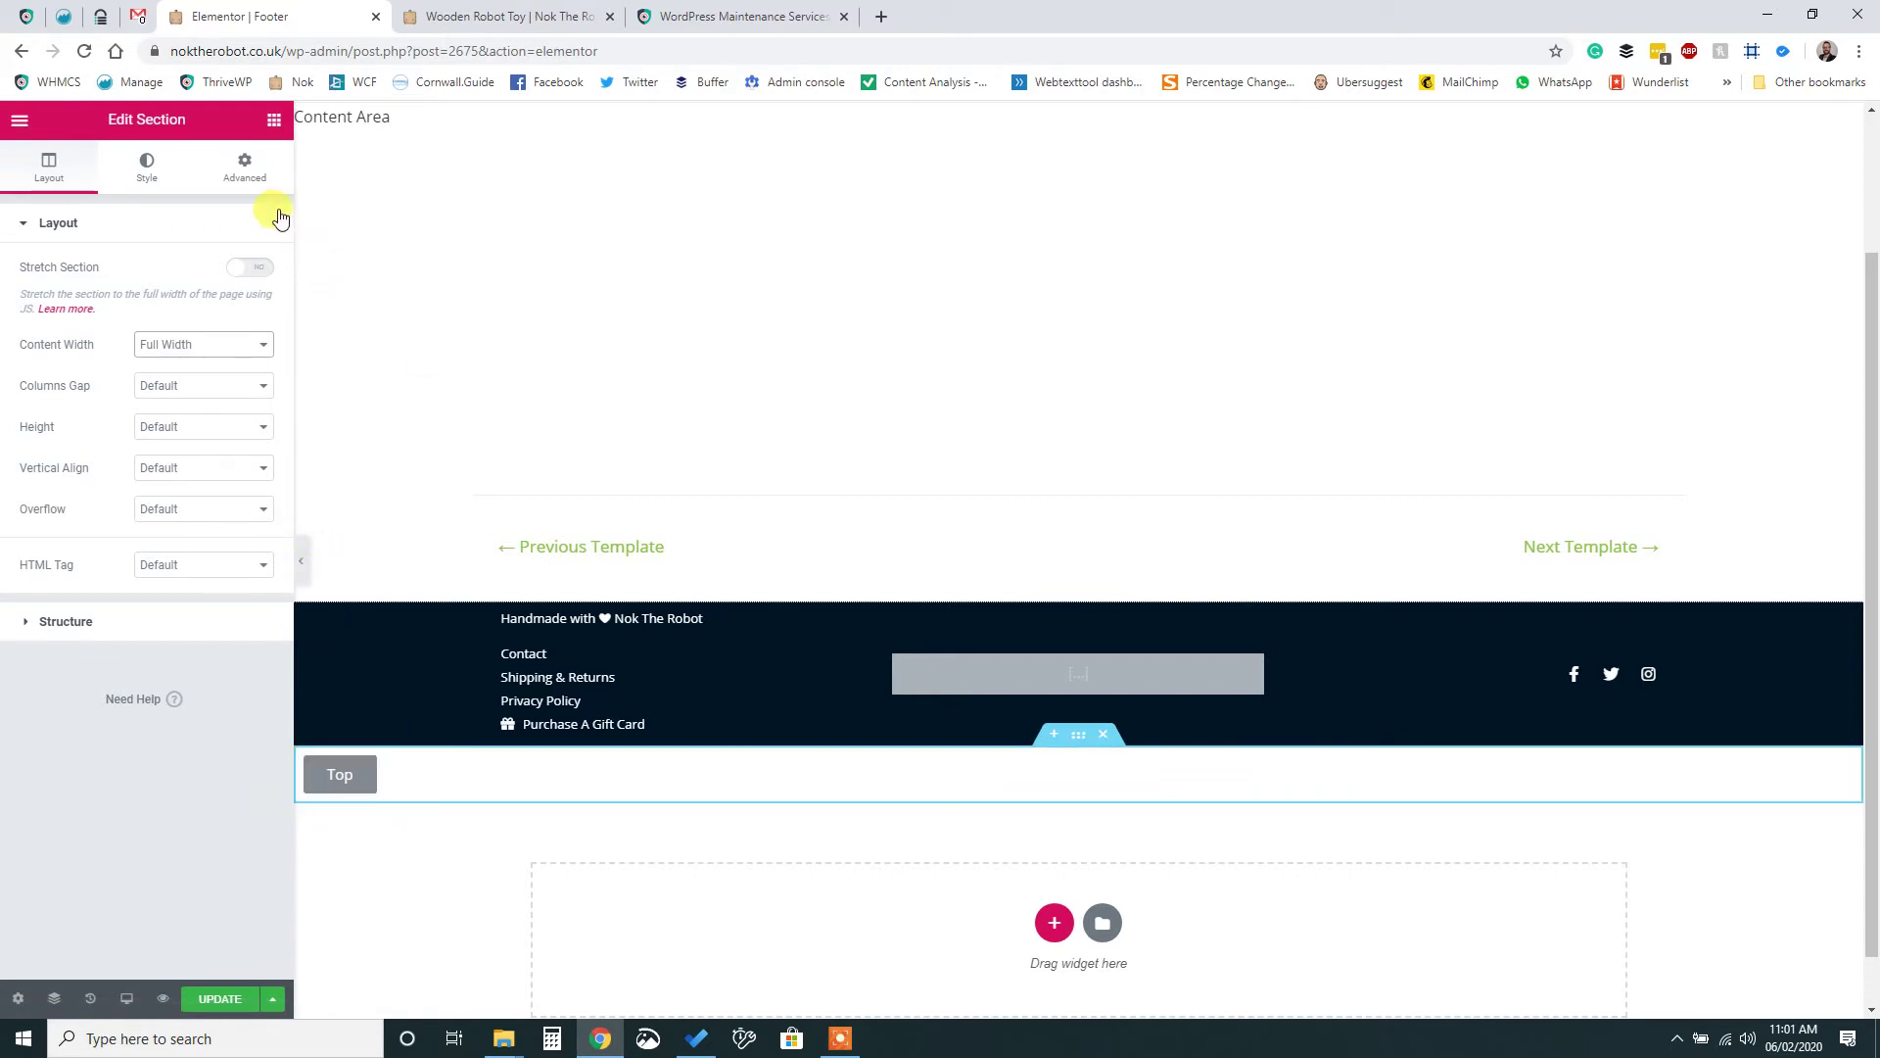
click(245, 169)
click(253, 393)
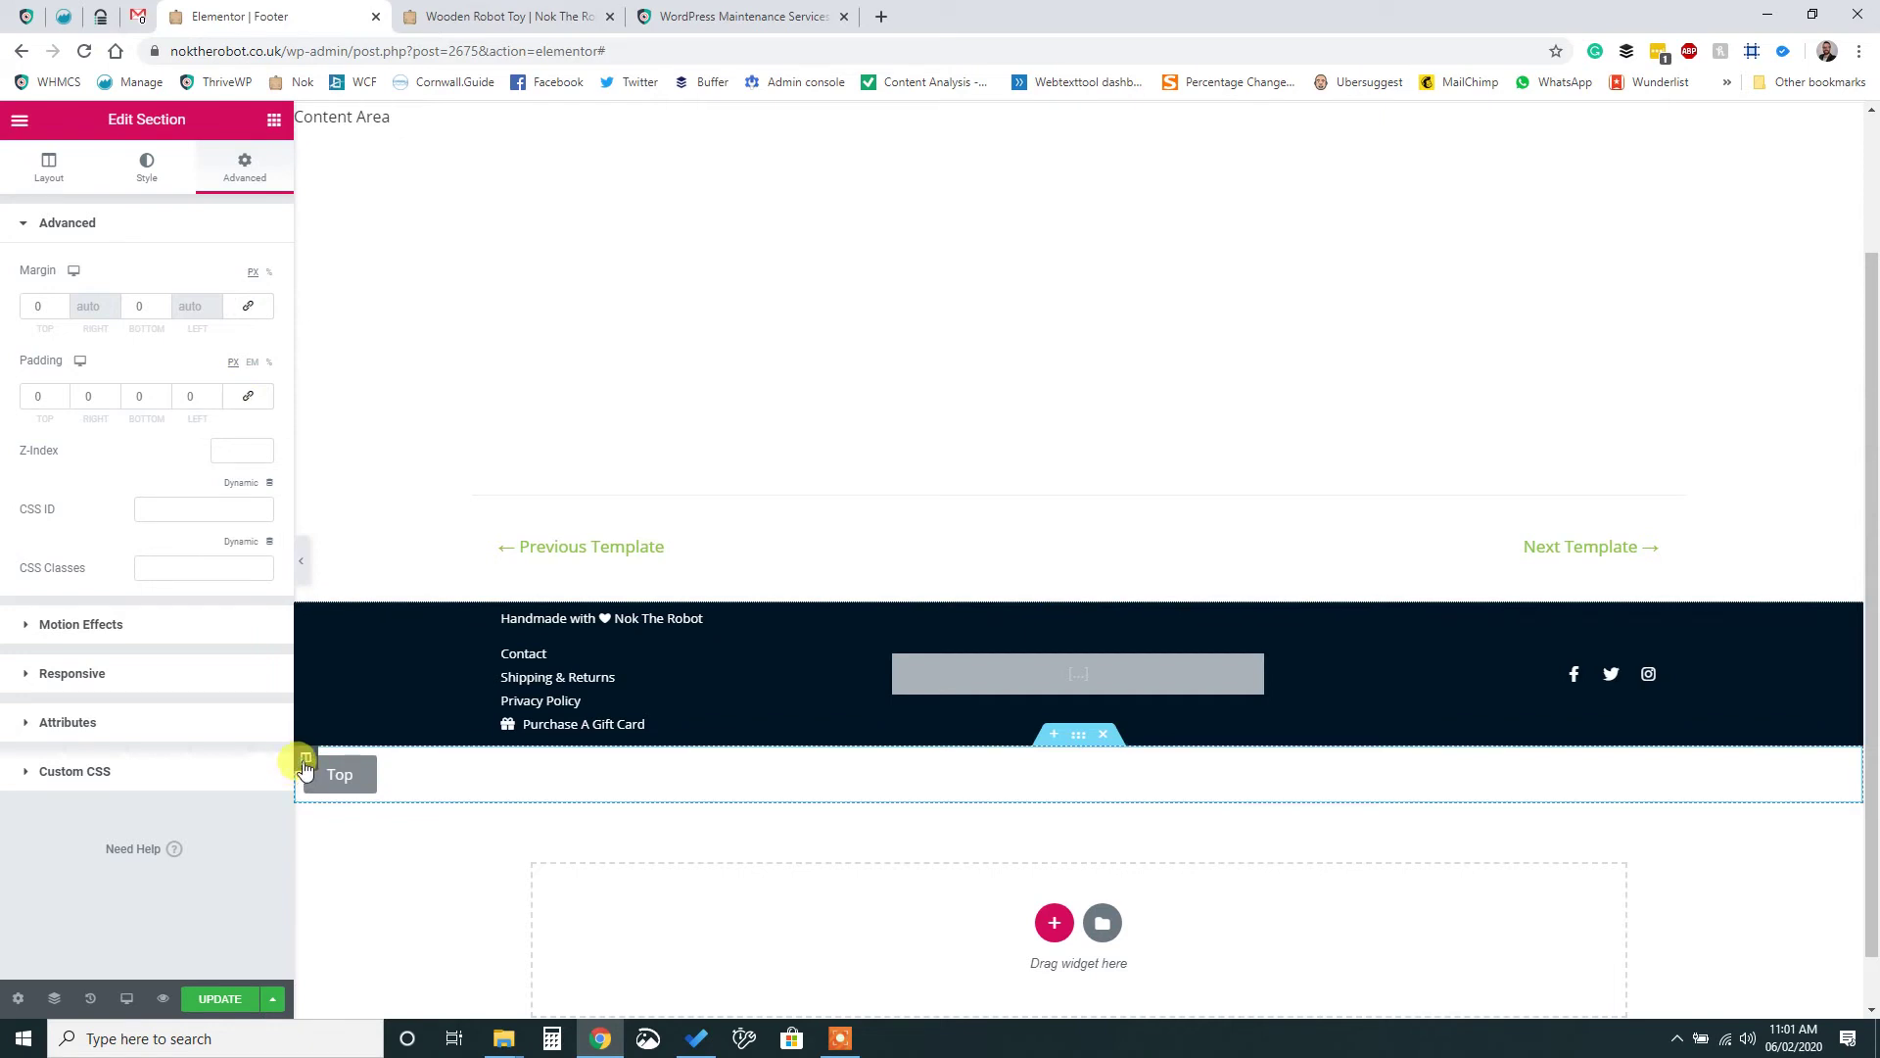
- Set the column's margin and padding to 0, then zero the button's padding
click(306, 760)
click(245, 167)
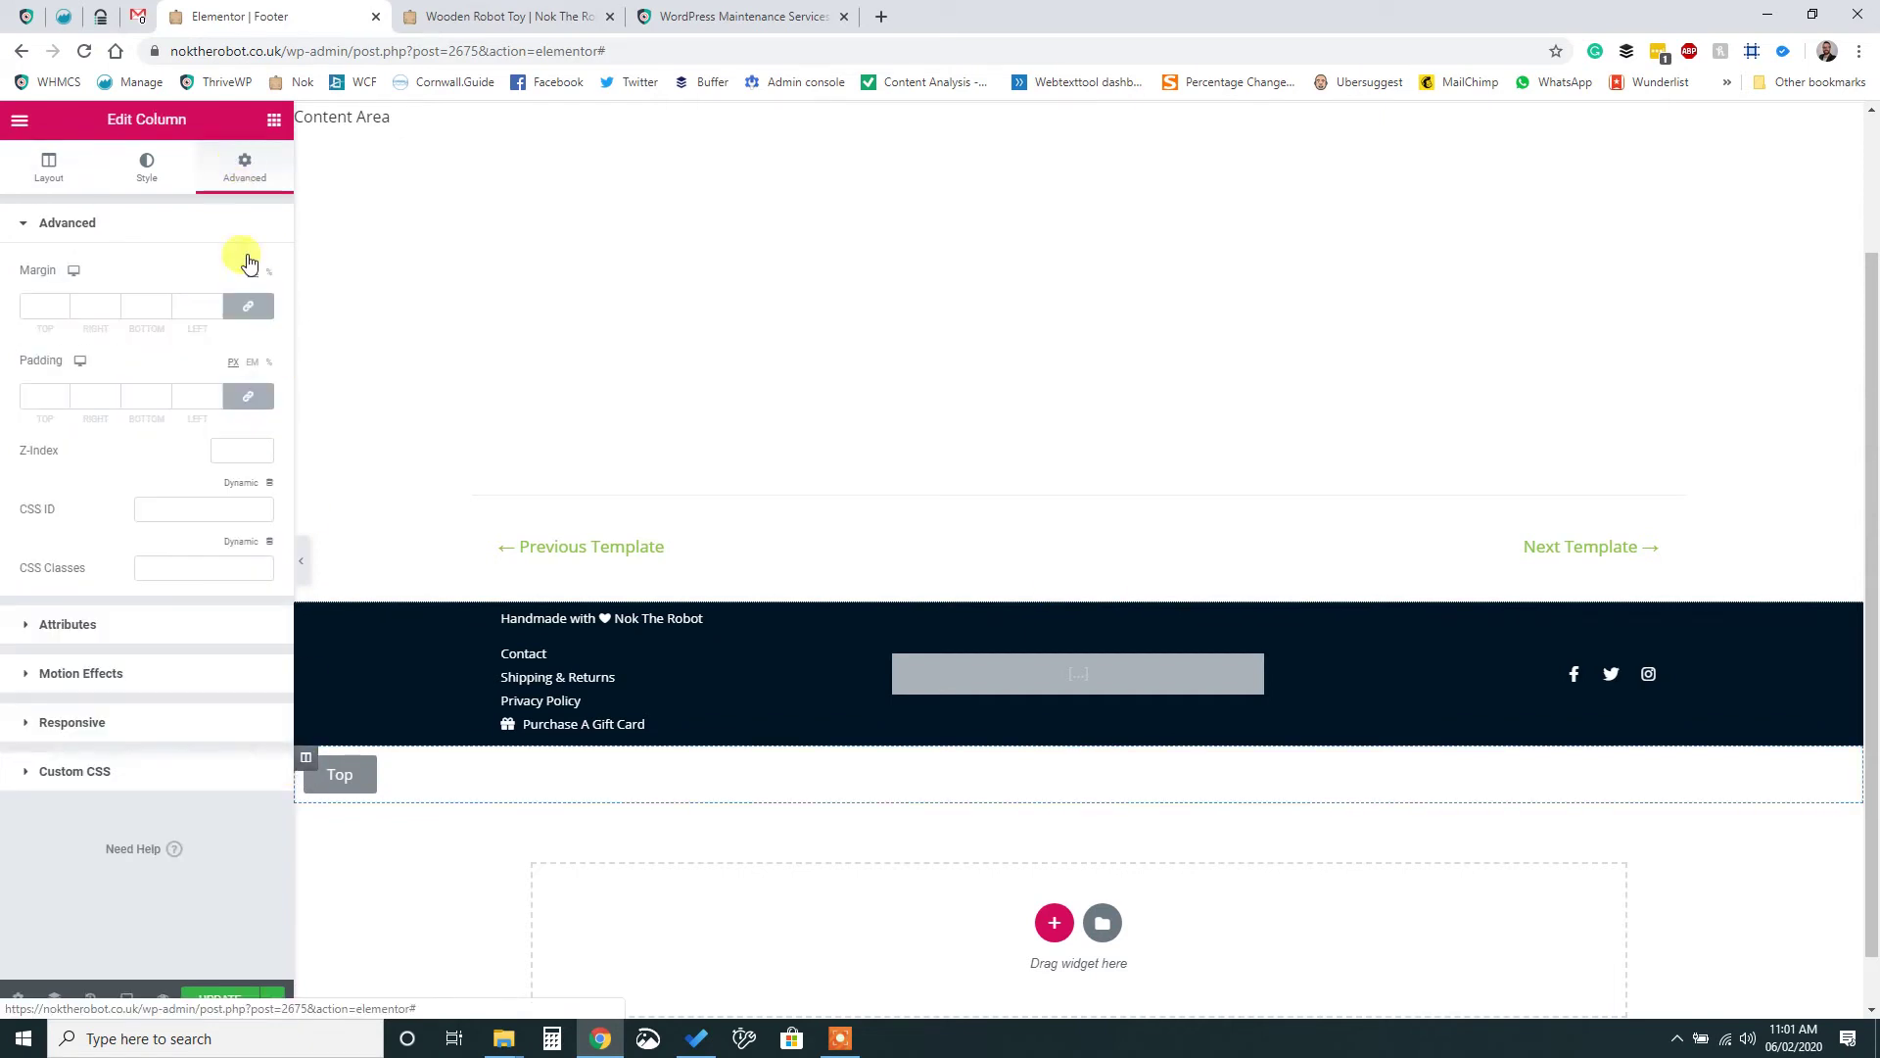
click(248, 306)
click(247, 396)
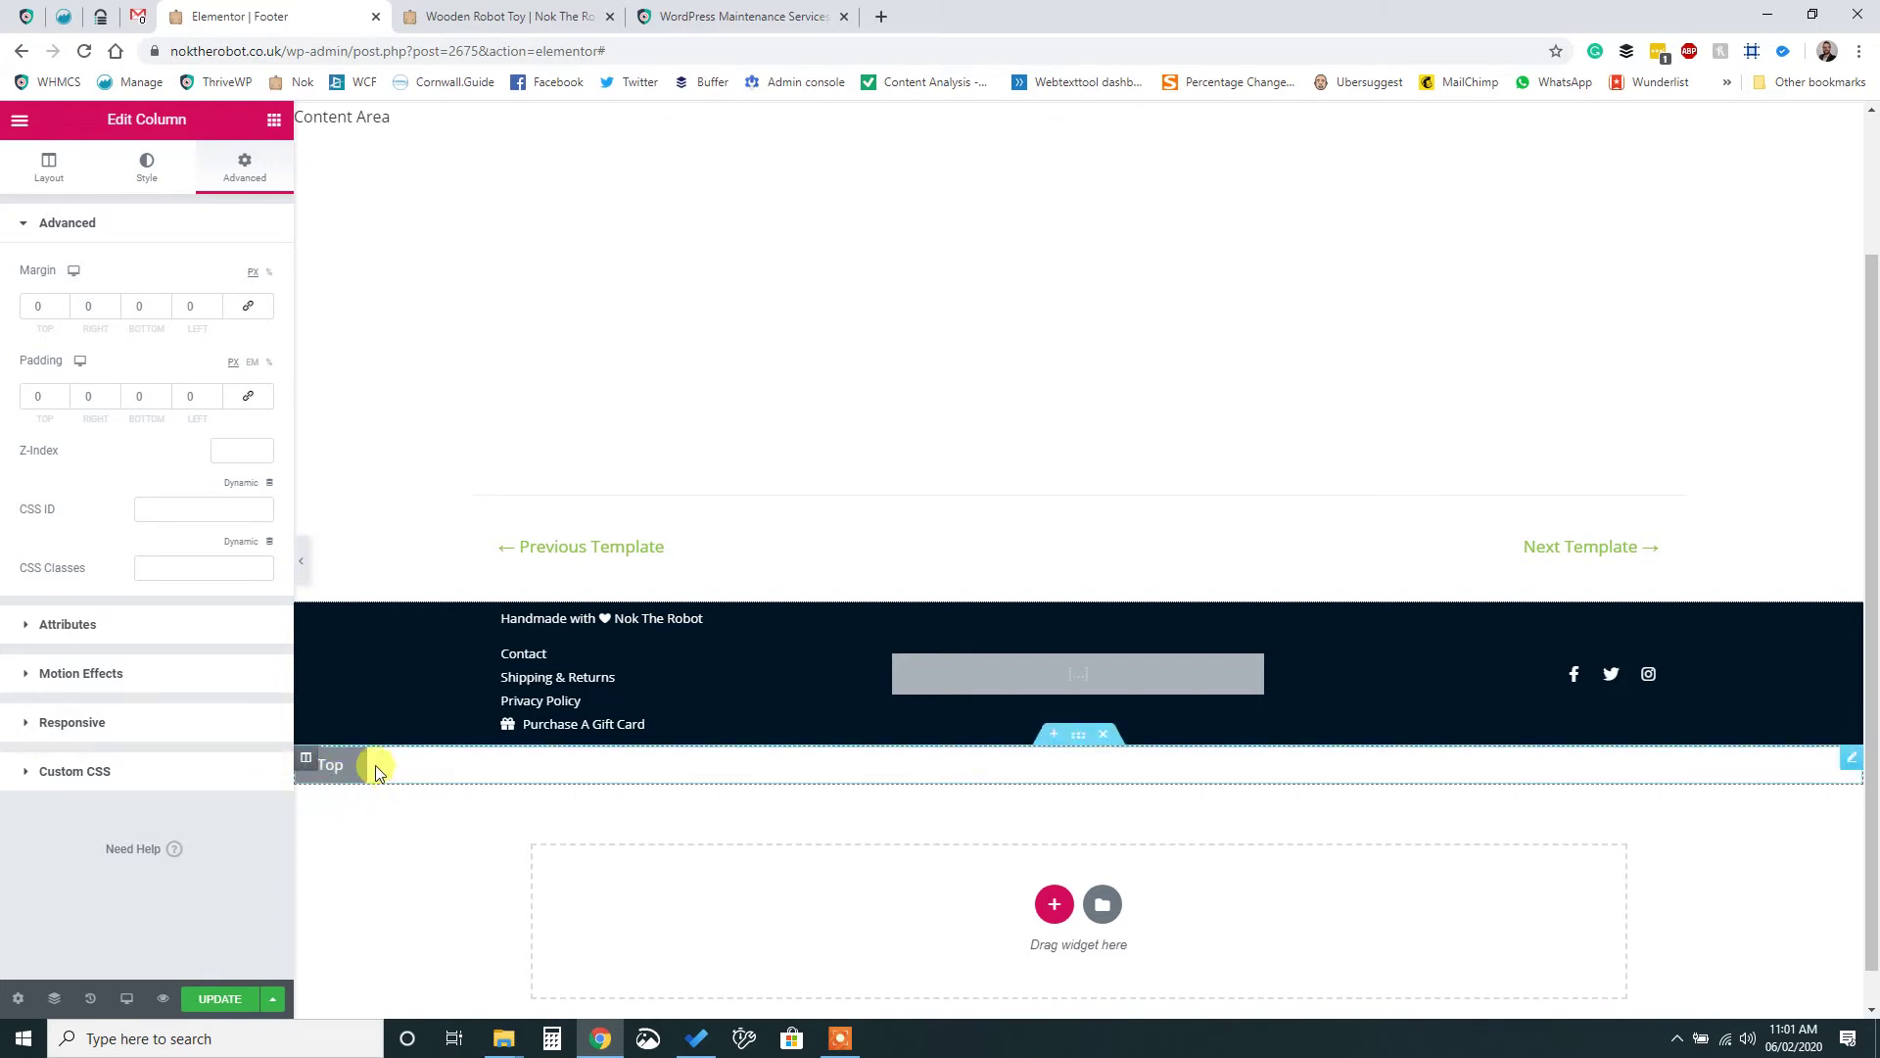
click(1850, 763)
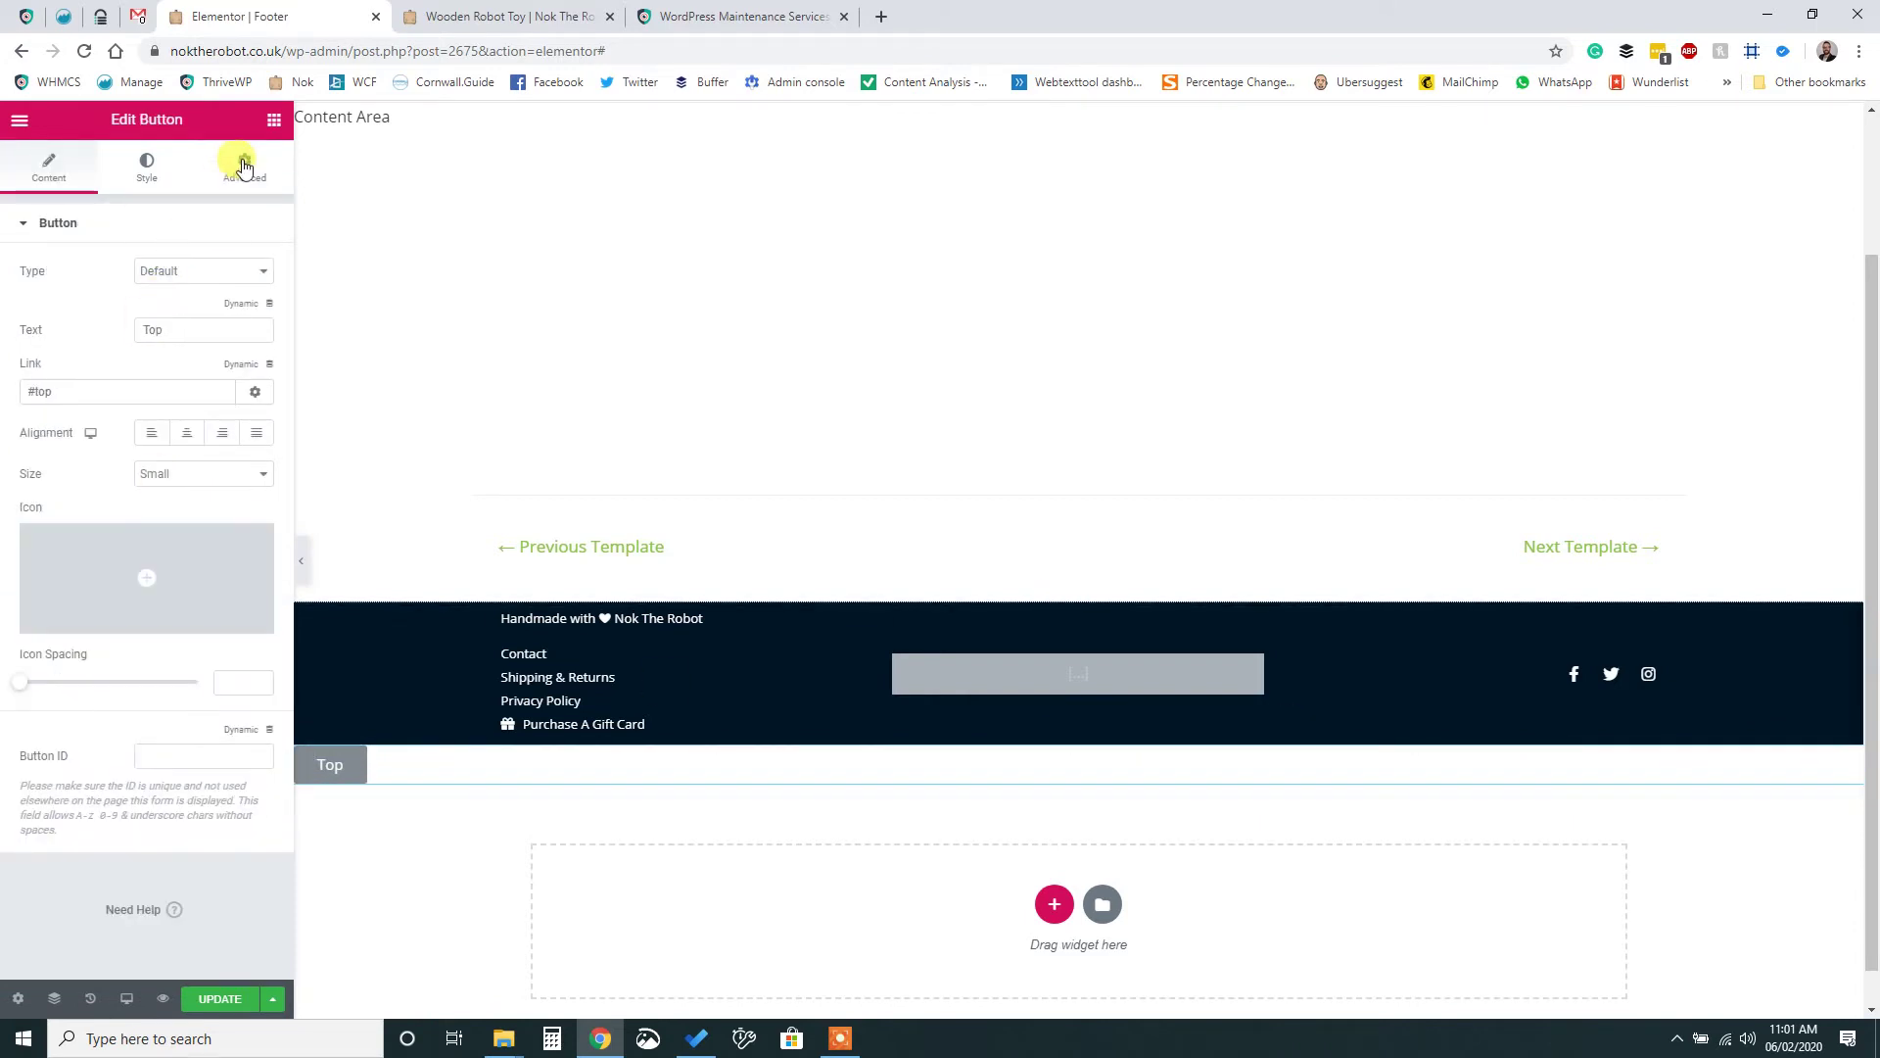
click(245, 166)
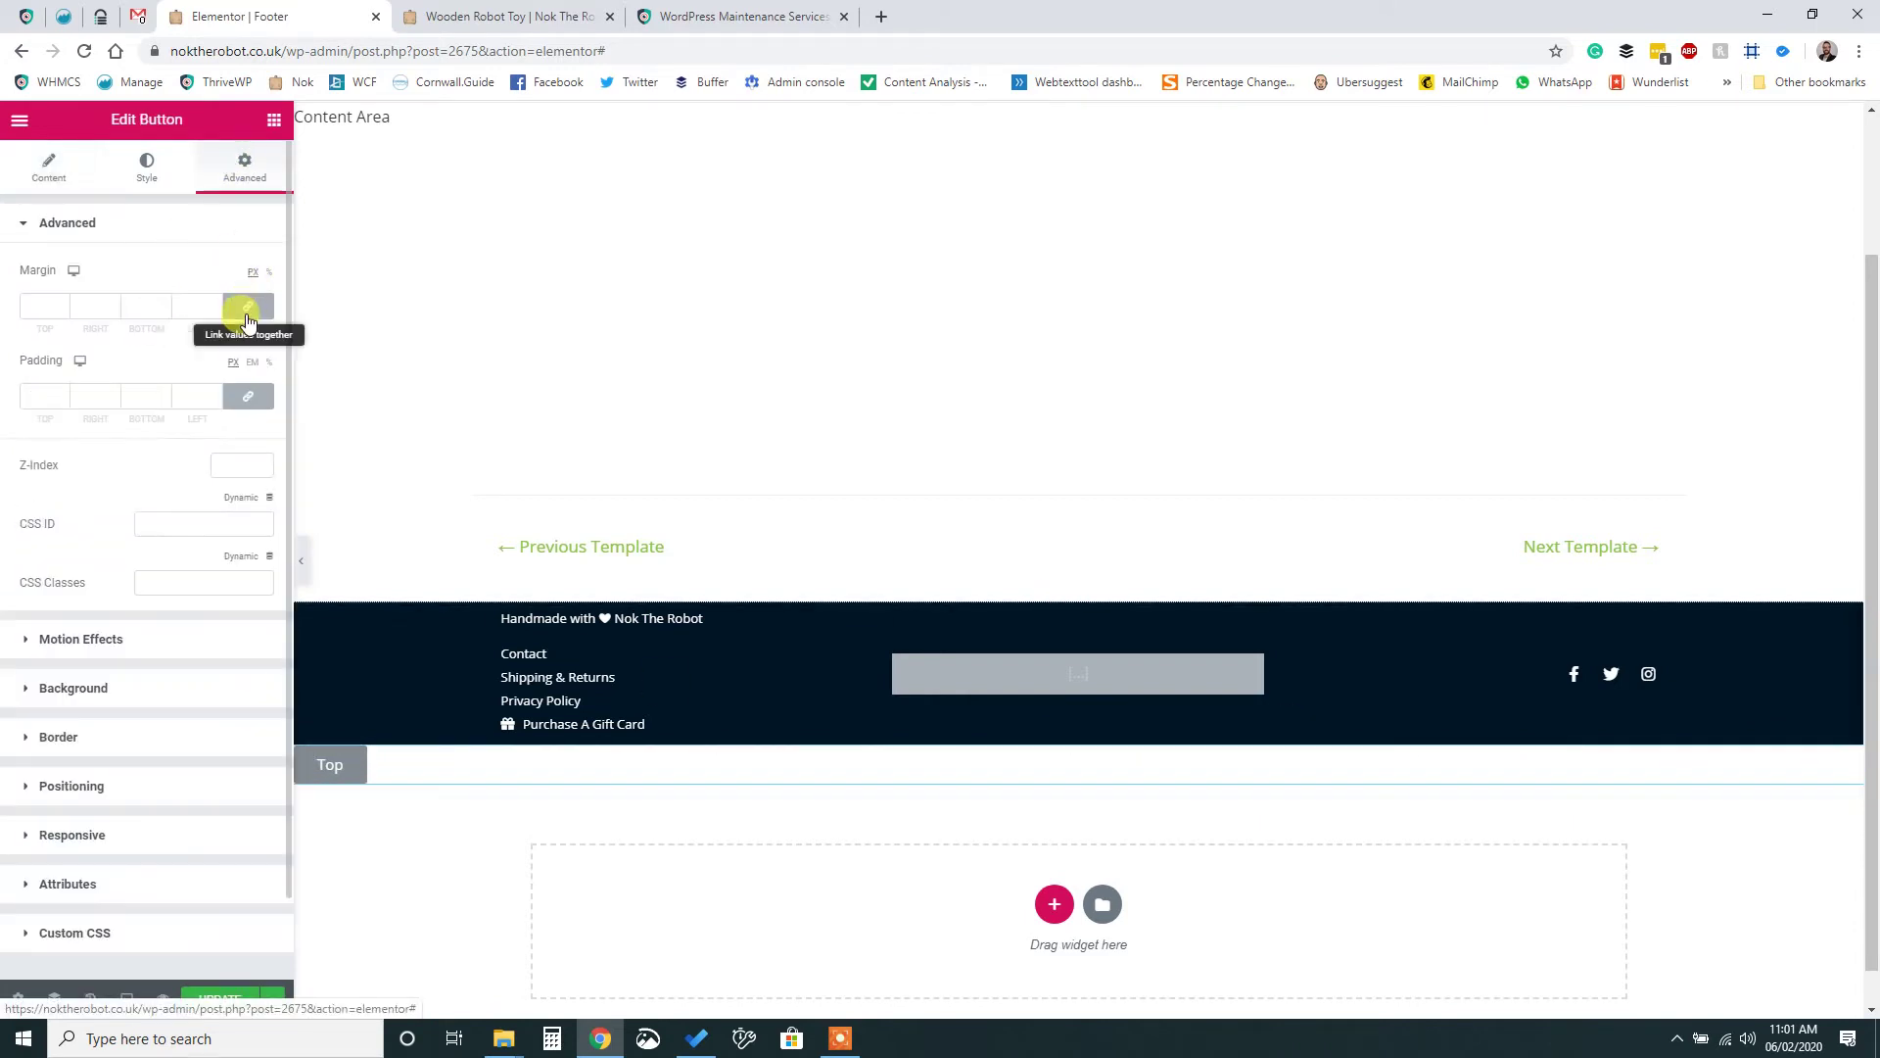
click(245, 399)
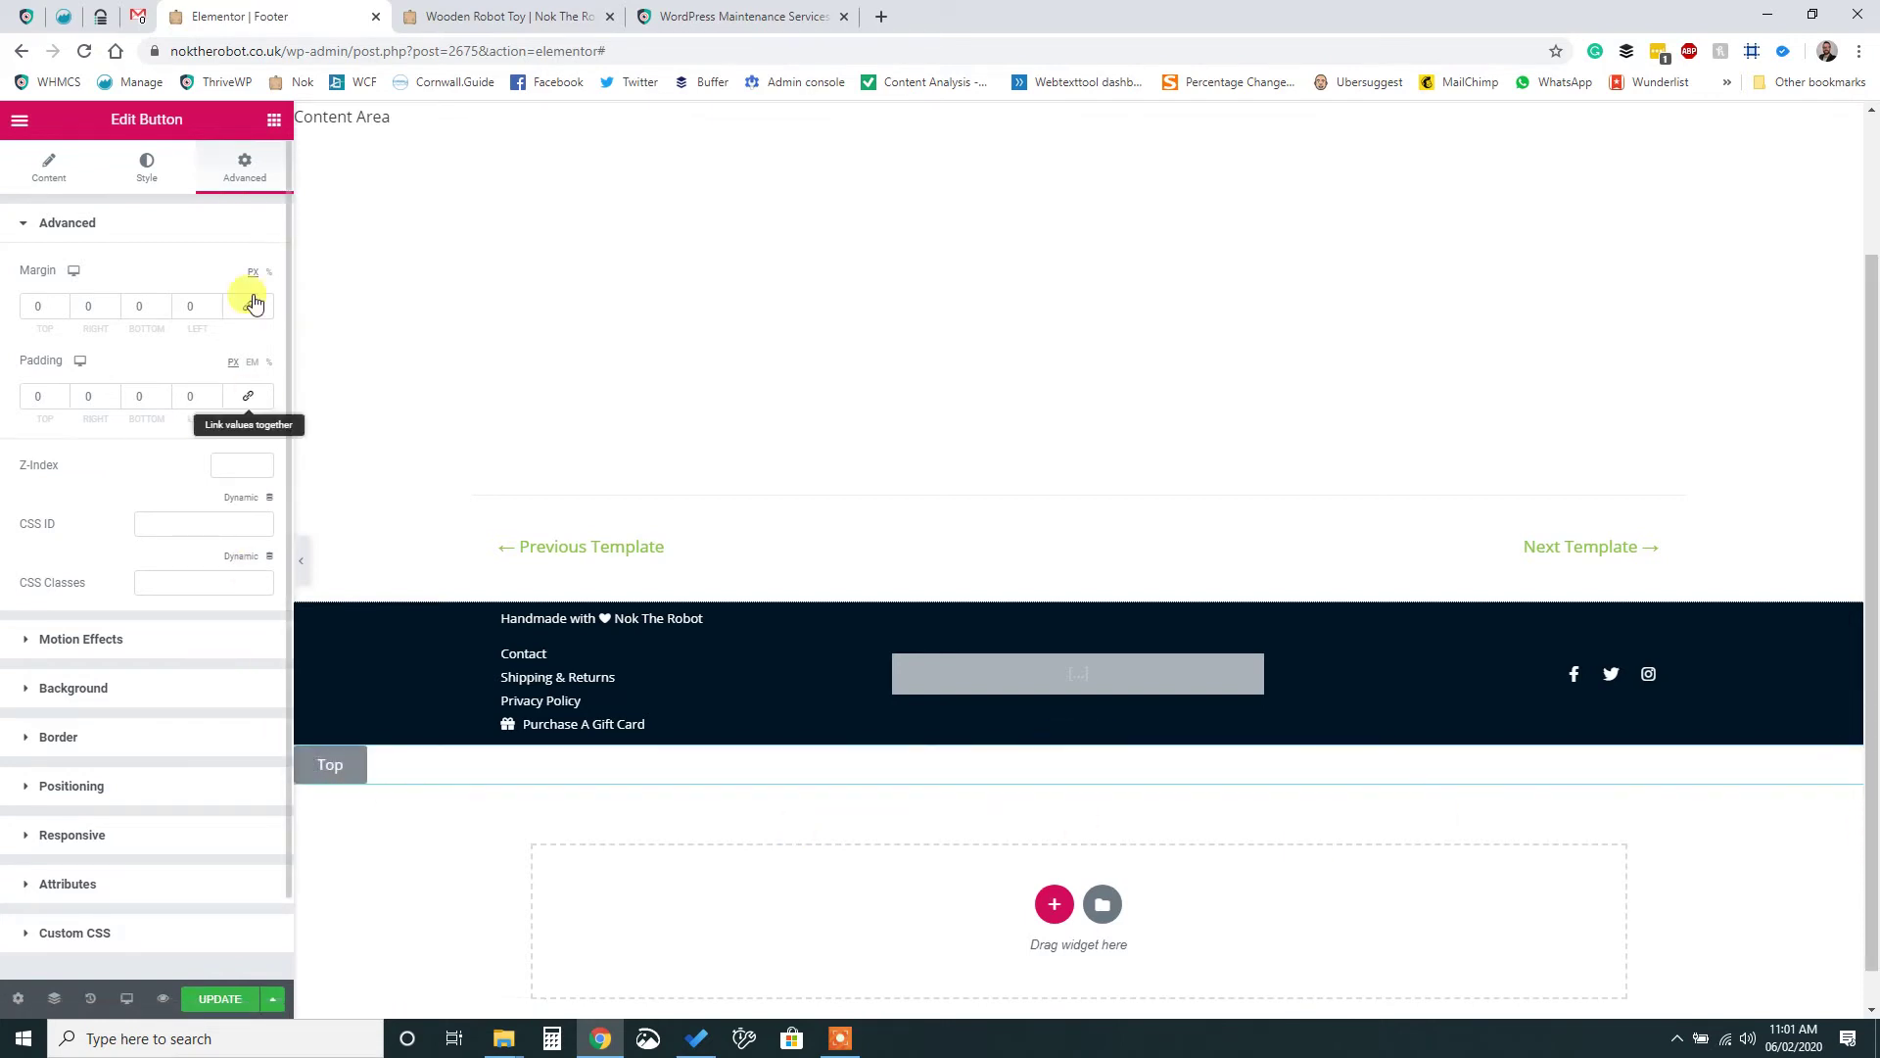
- Under Motion Effects, set the Top button's Sticky option to Bottom
click(98, 648)
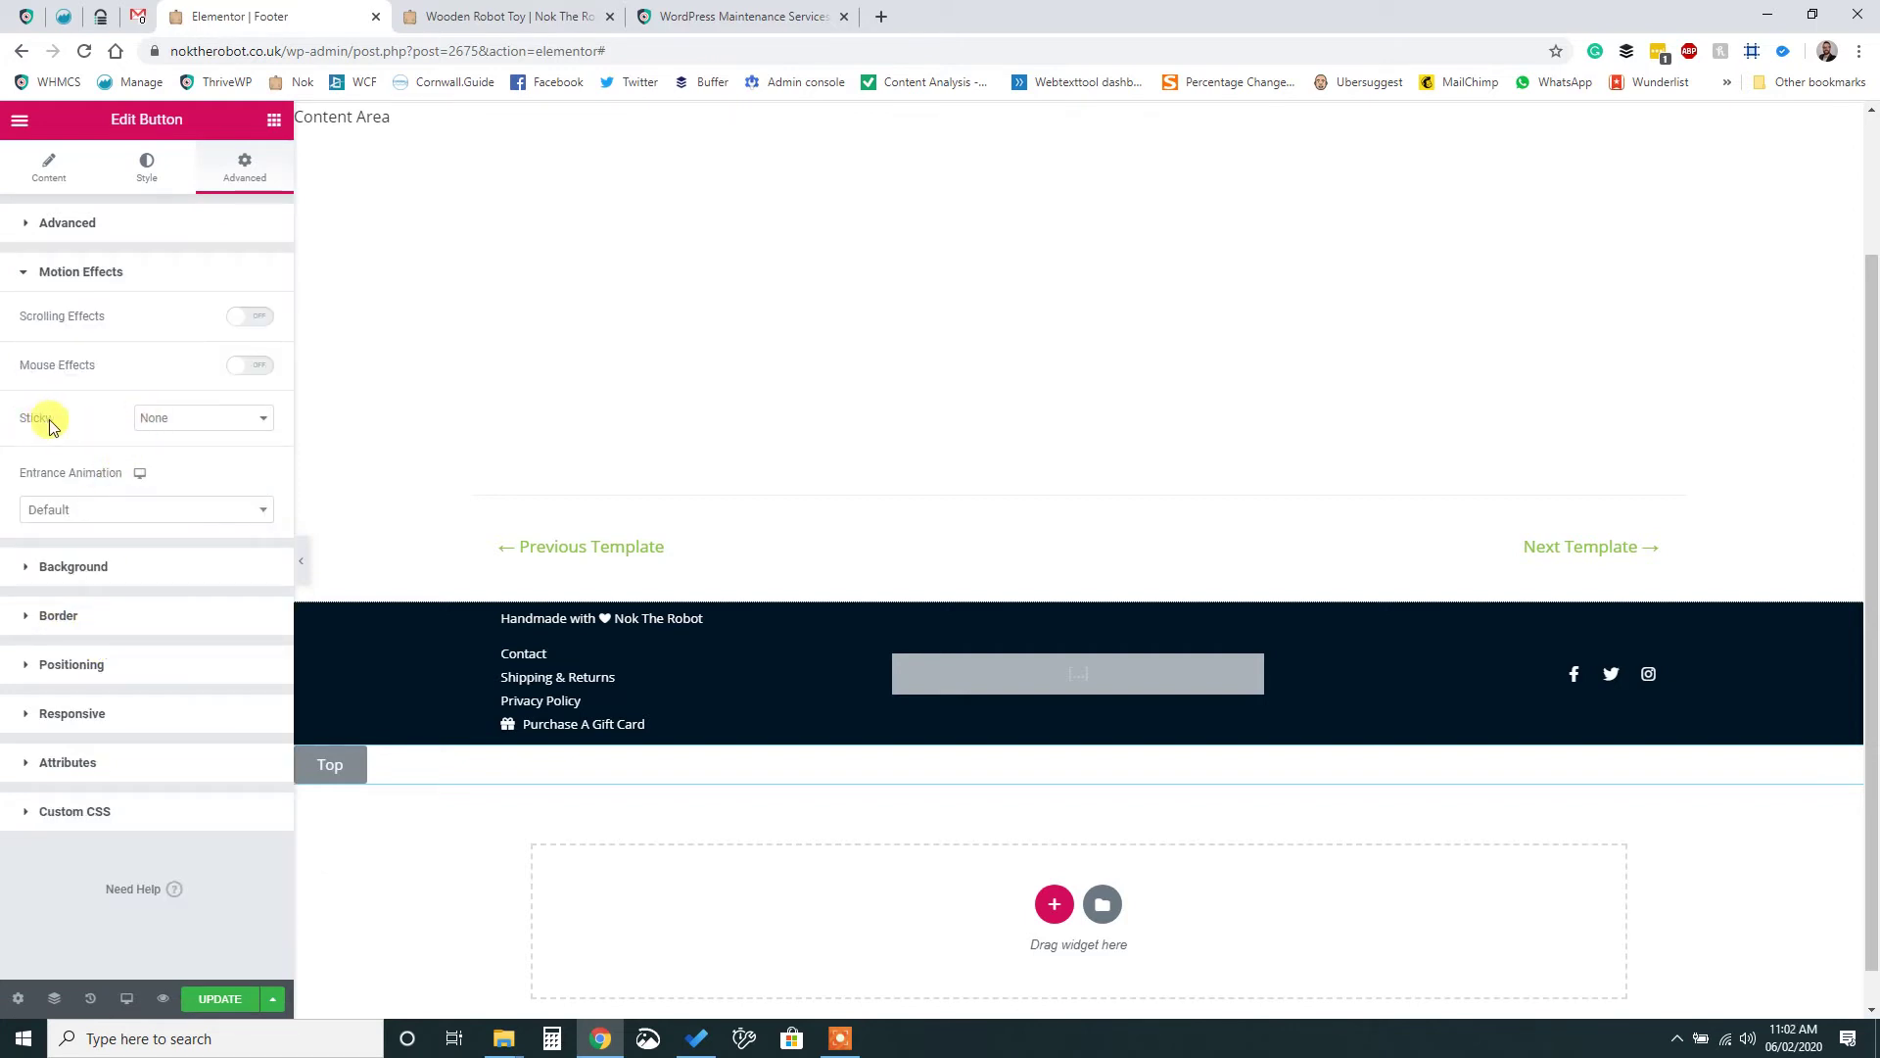
click(152, 423)
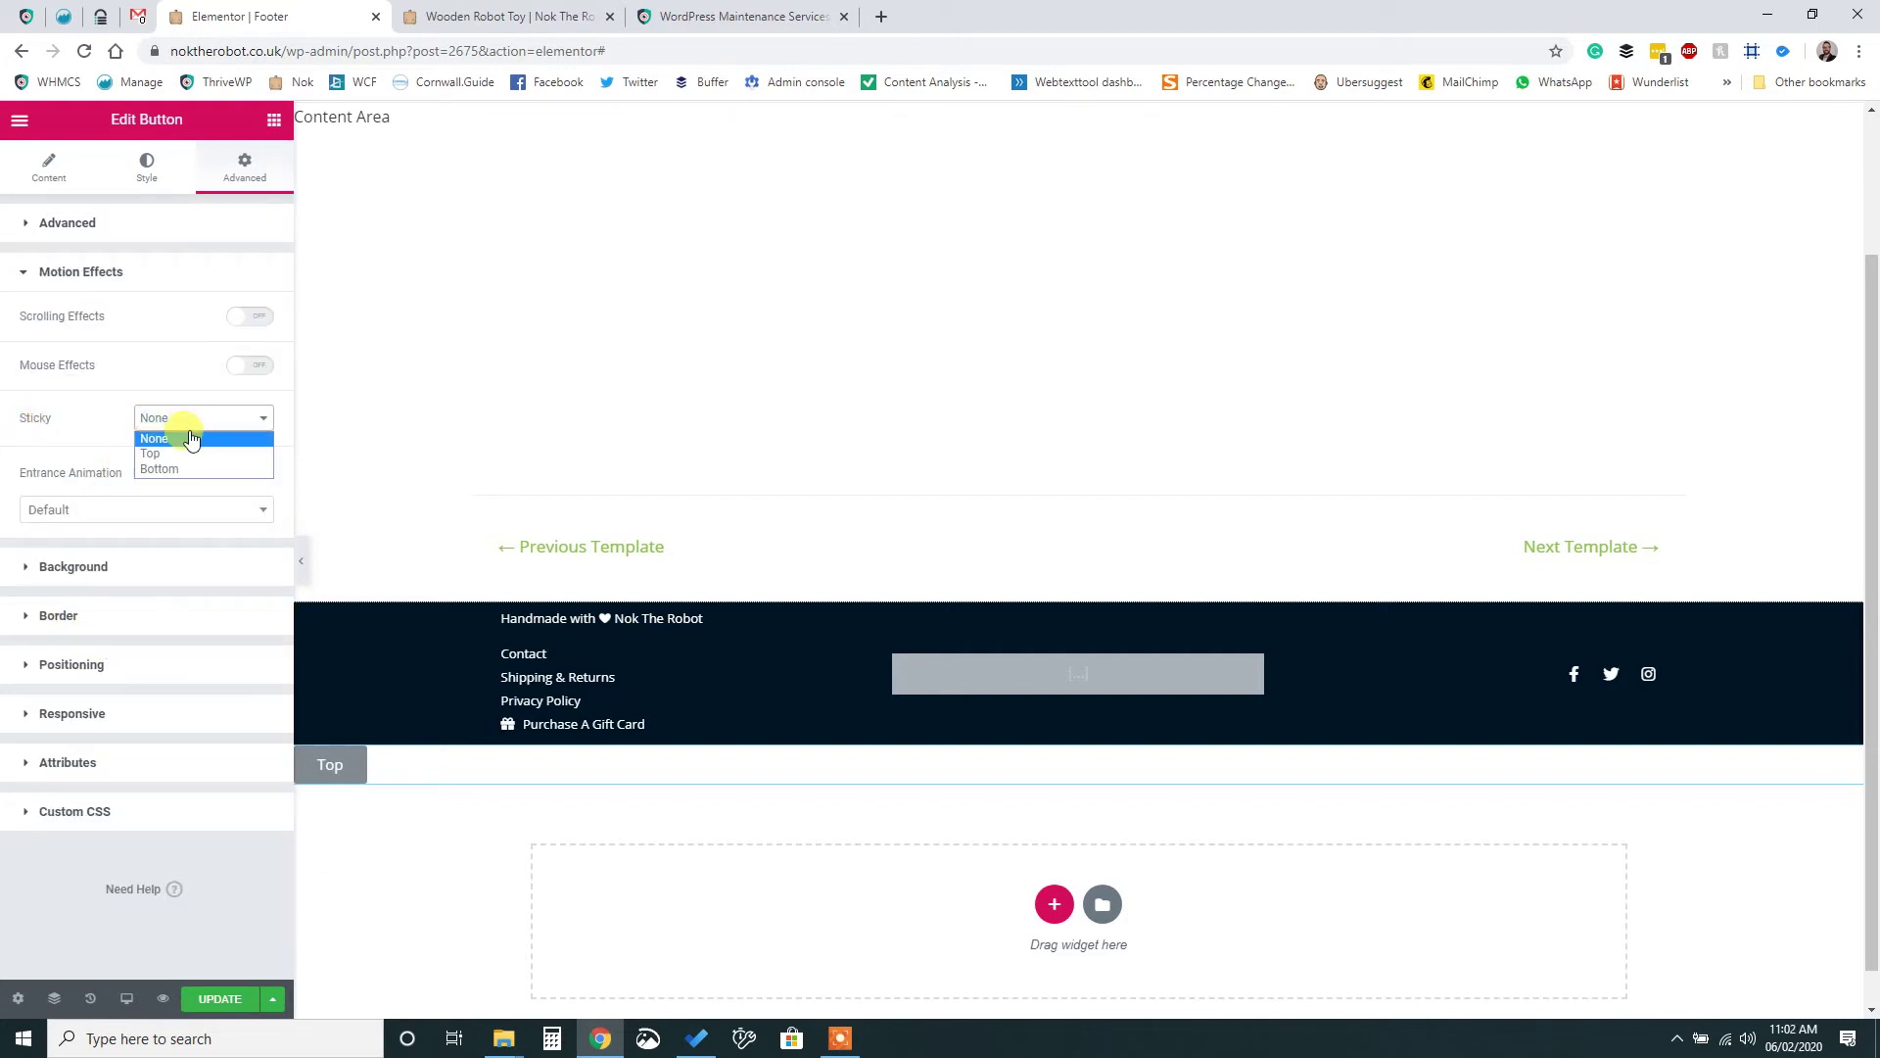
click(173, 468)
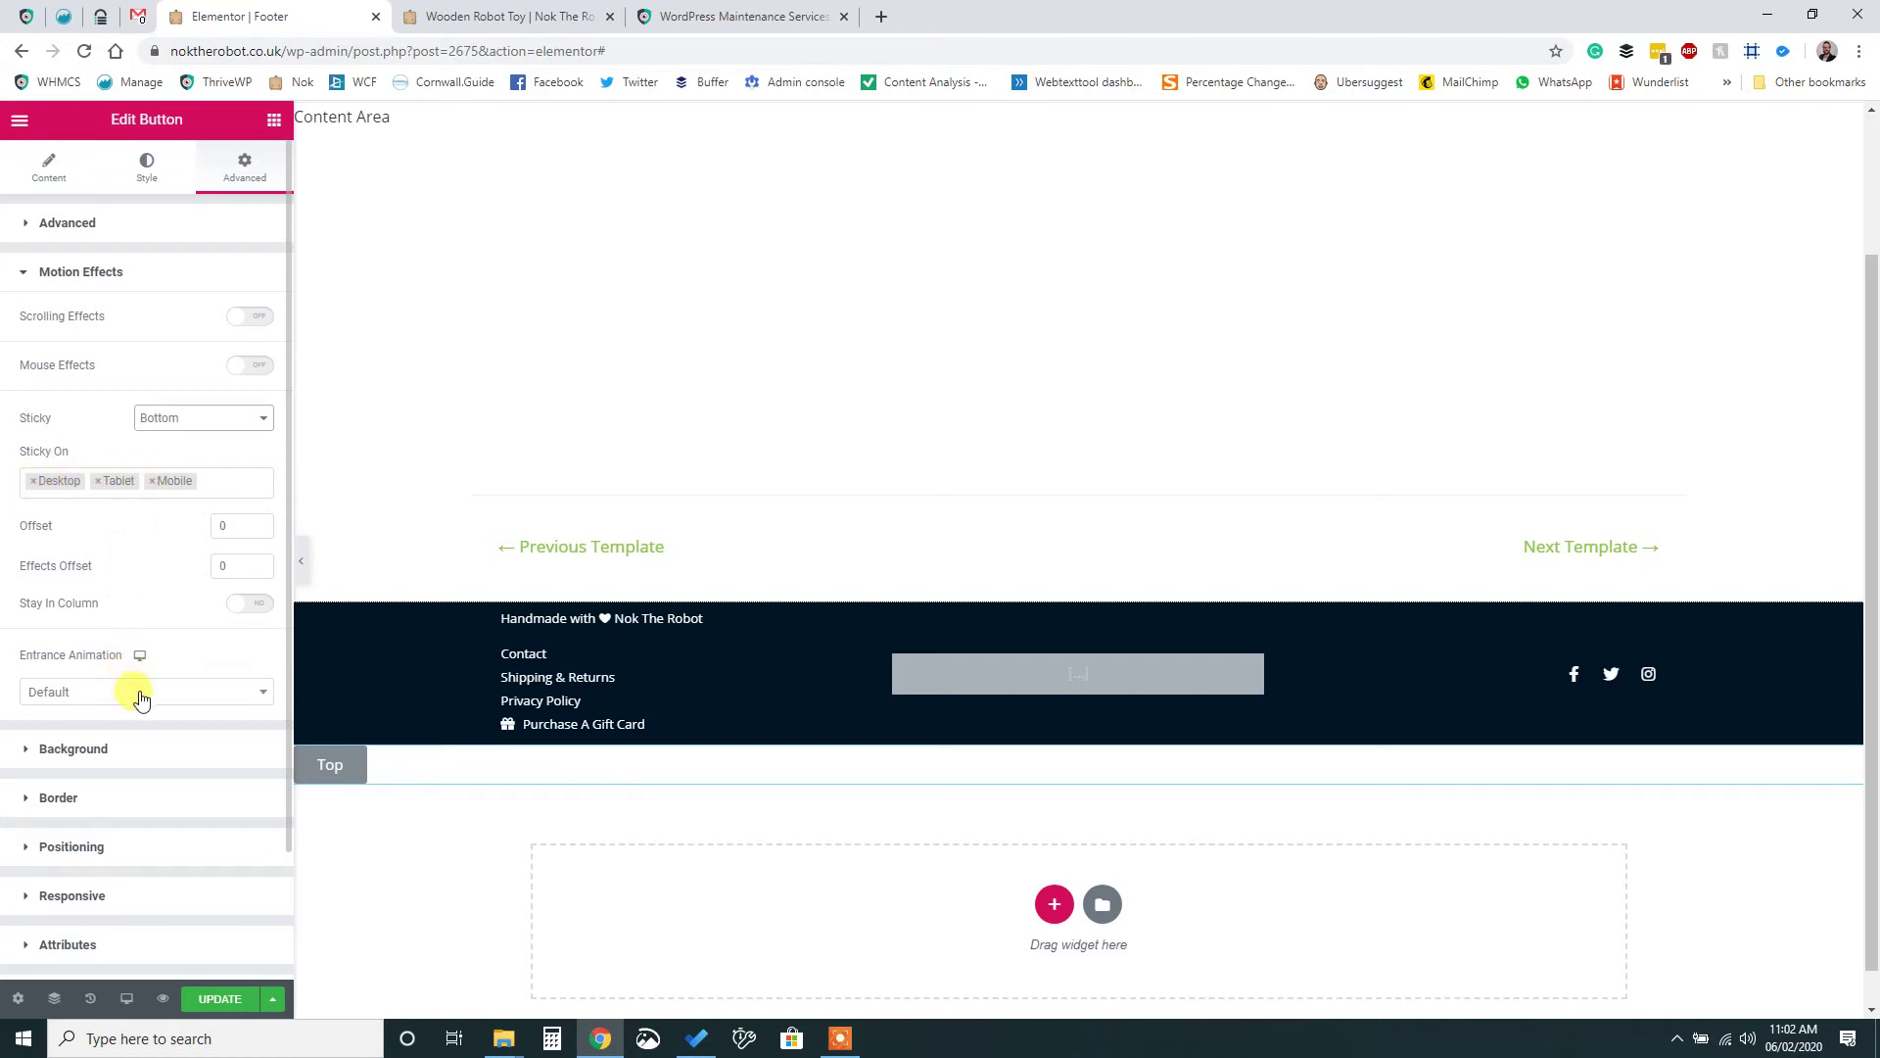
- Give the button a #8BC34A background and #ffffff text, then view the ThriveWP reference site
click(138, 173)
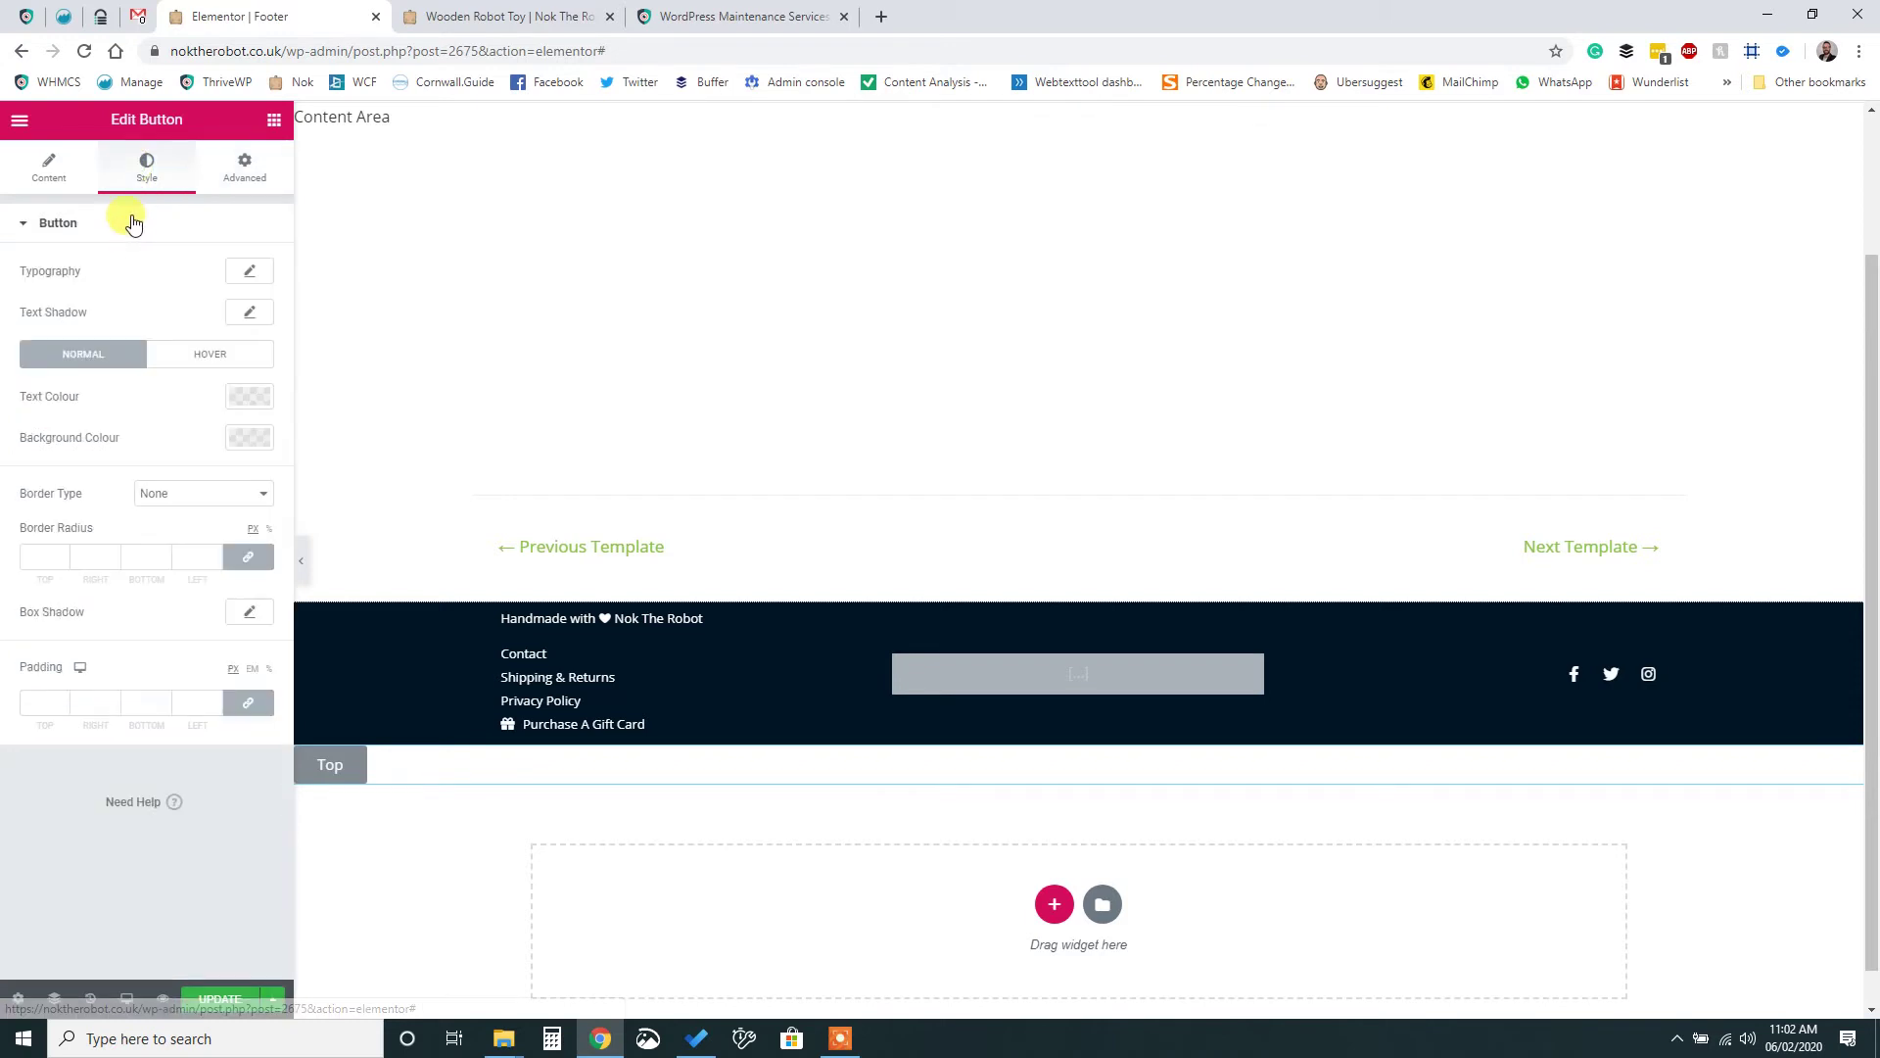
click(249, 441)
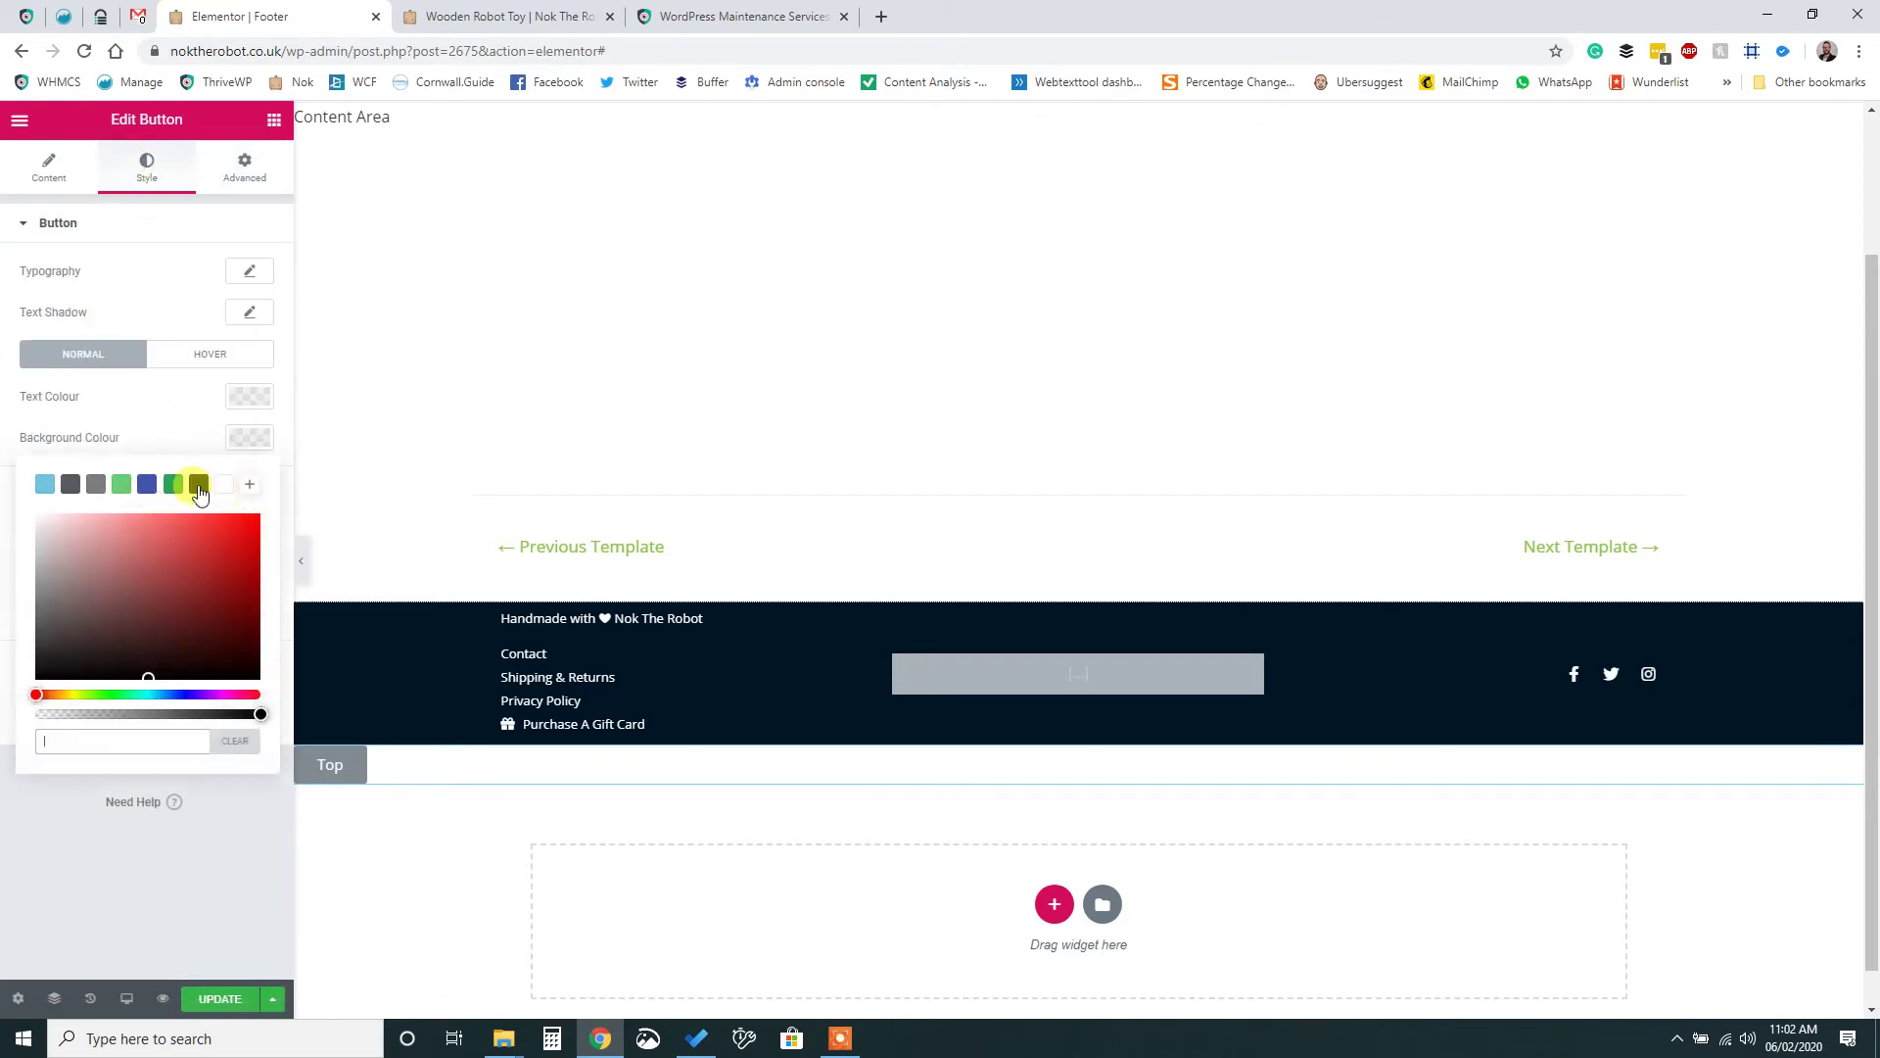
click(129, 748)
text(#8BC34A)
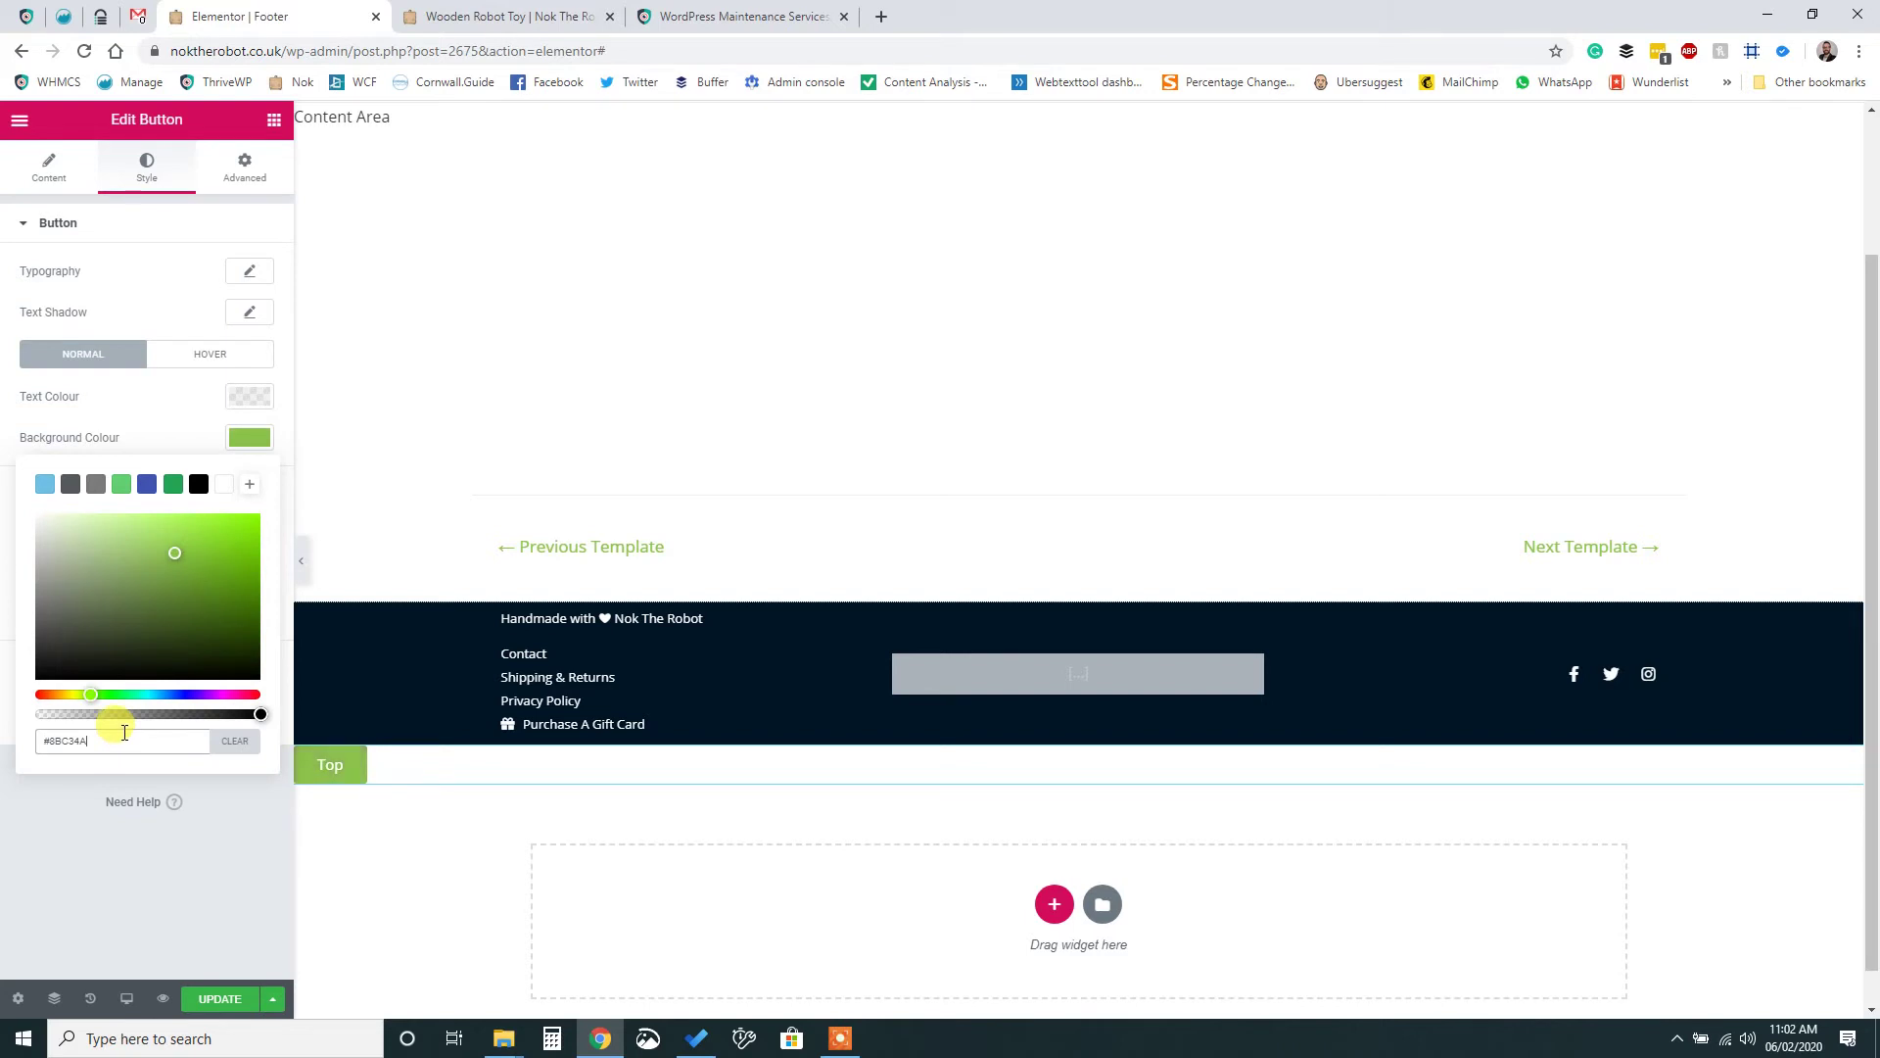
click(26, 845)
click(245, 397)
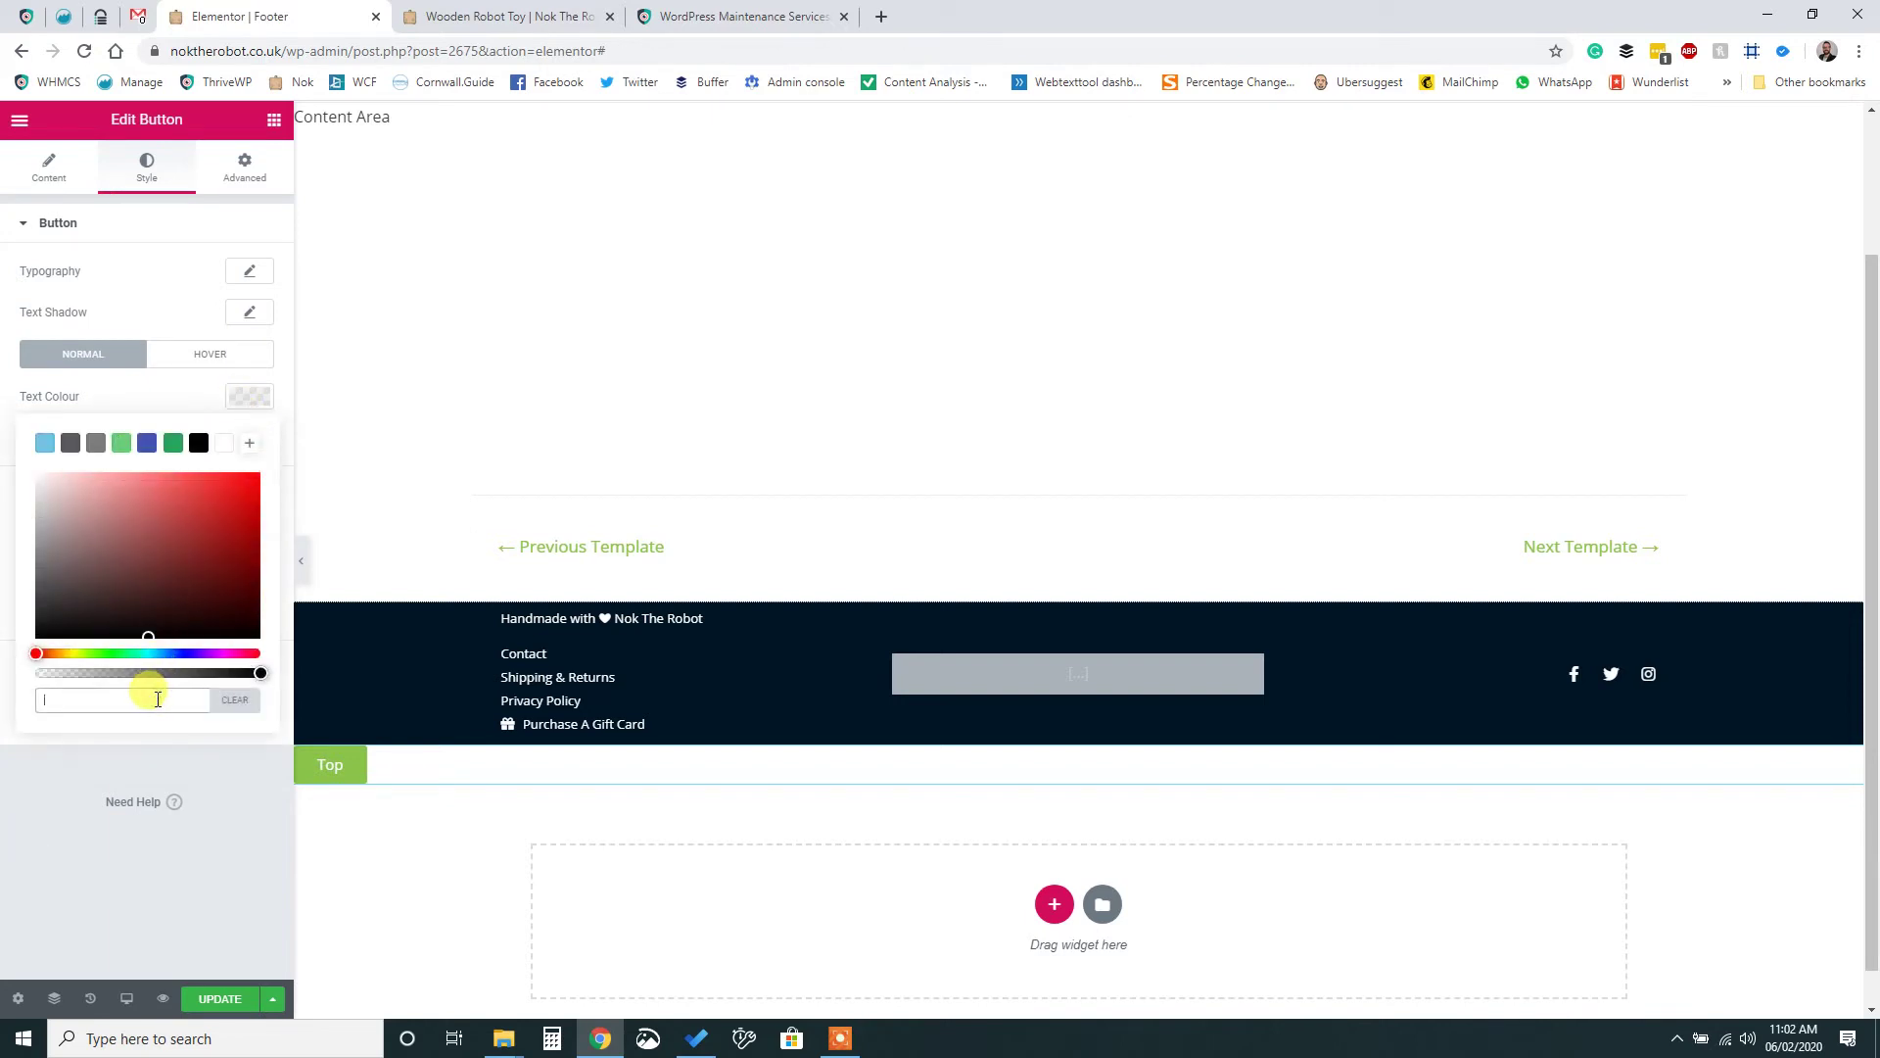
text(#ffffff)
click(39, 807)
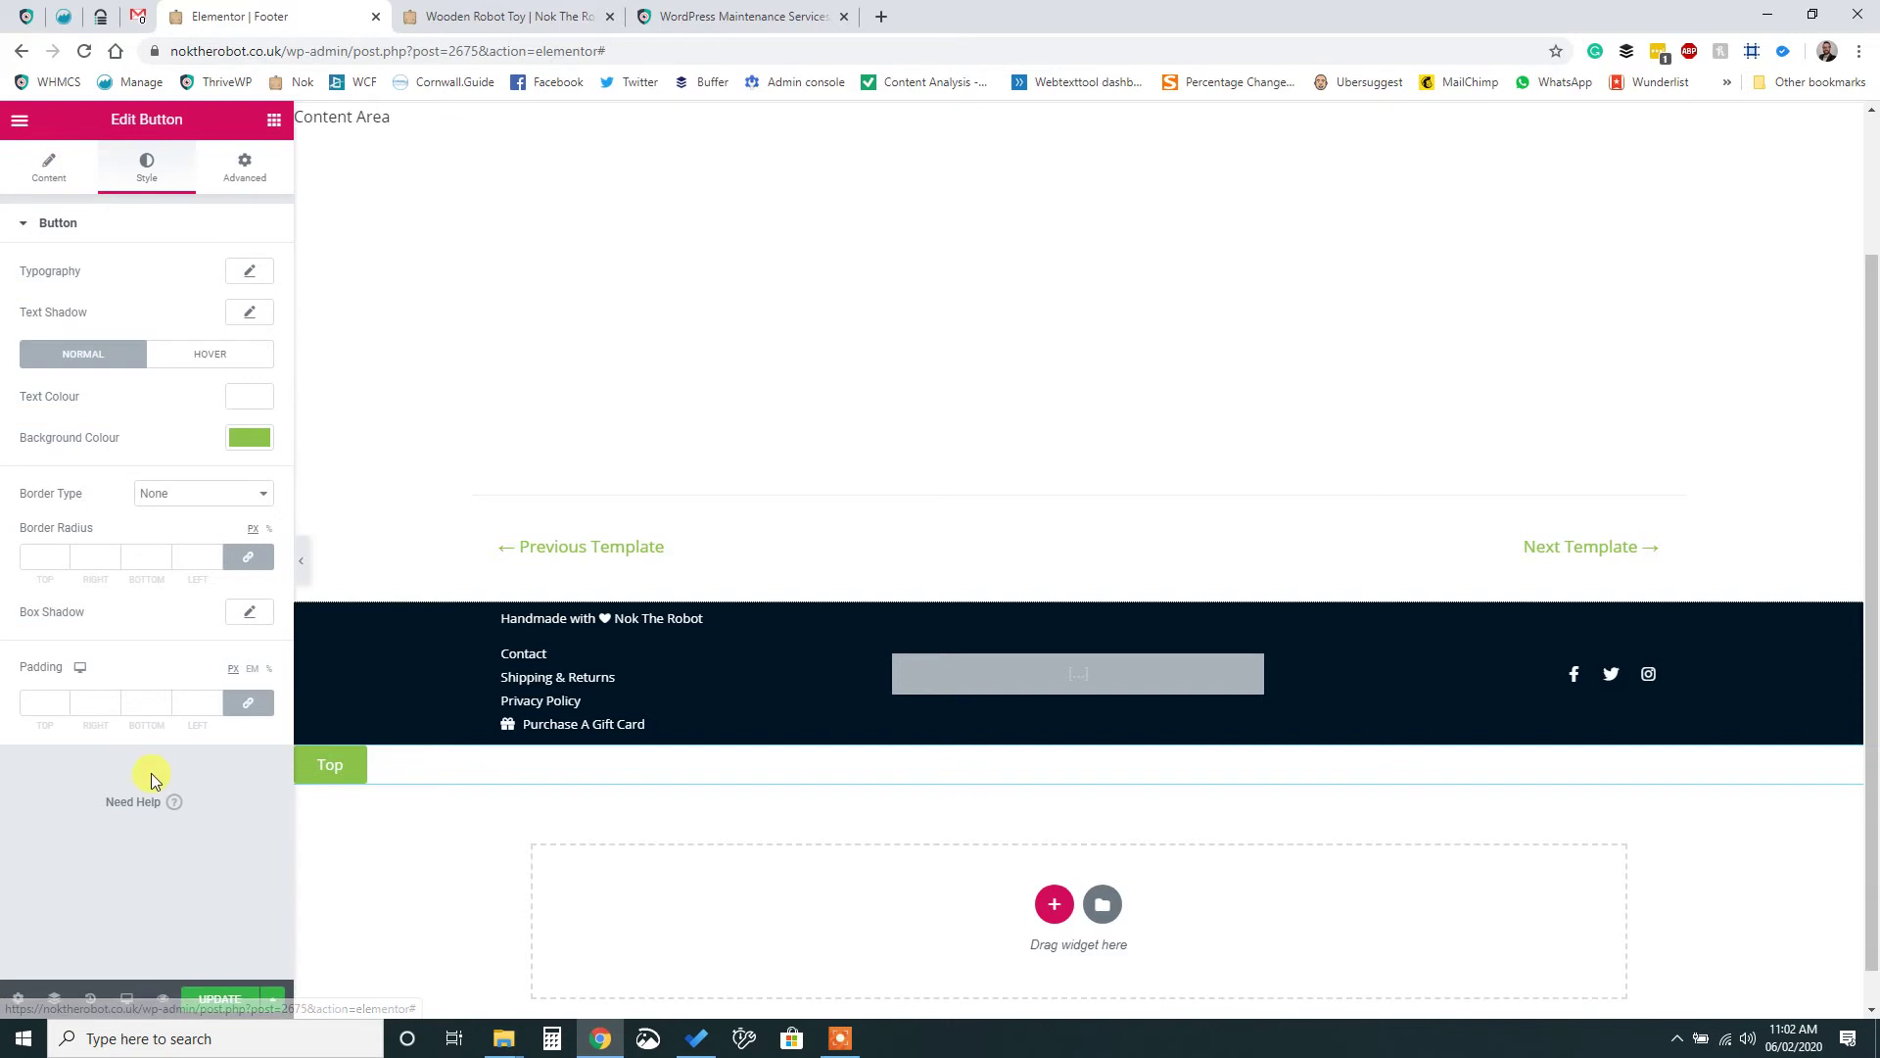
click(734, 17)
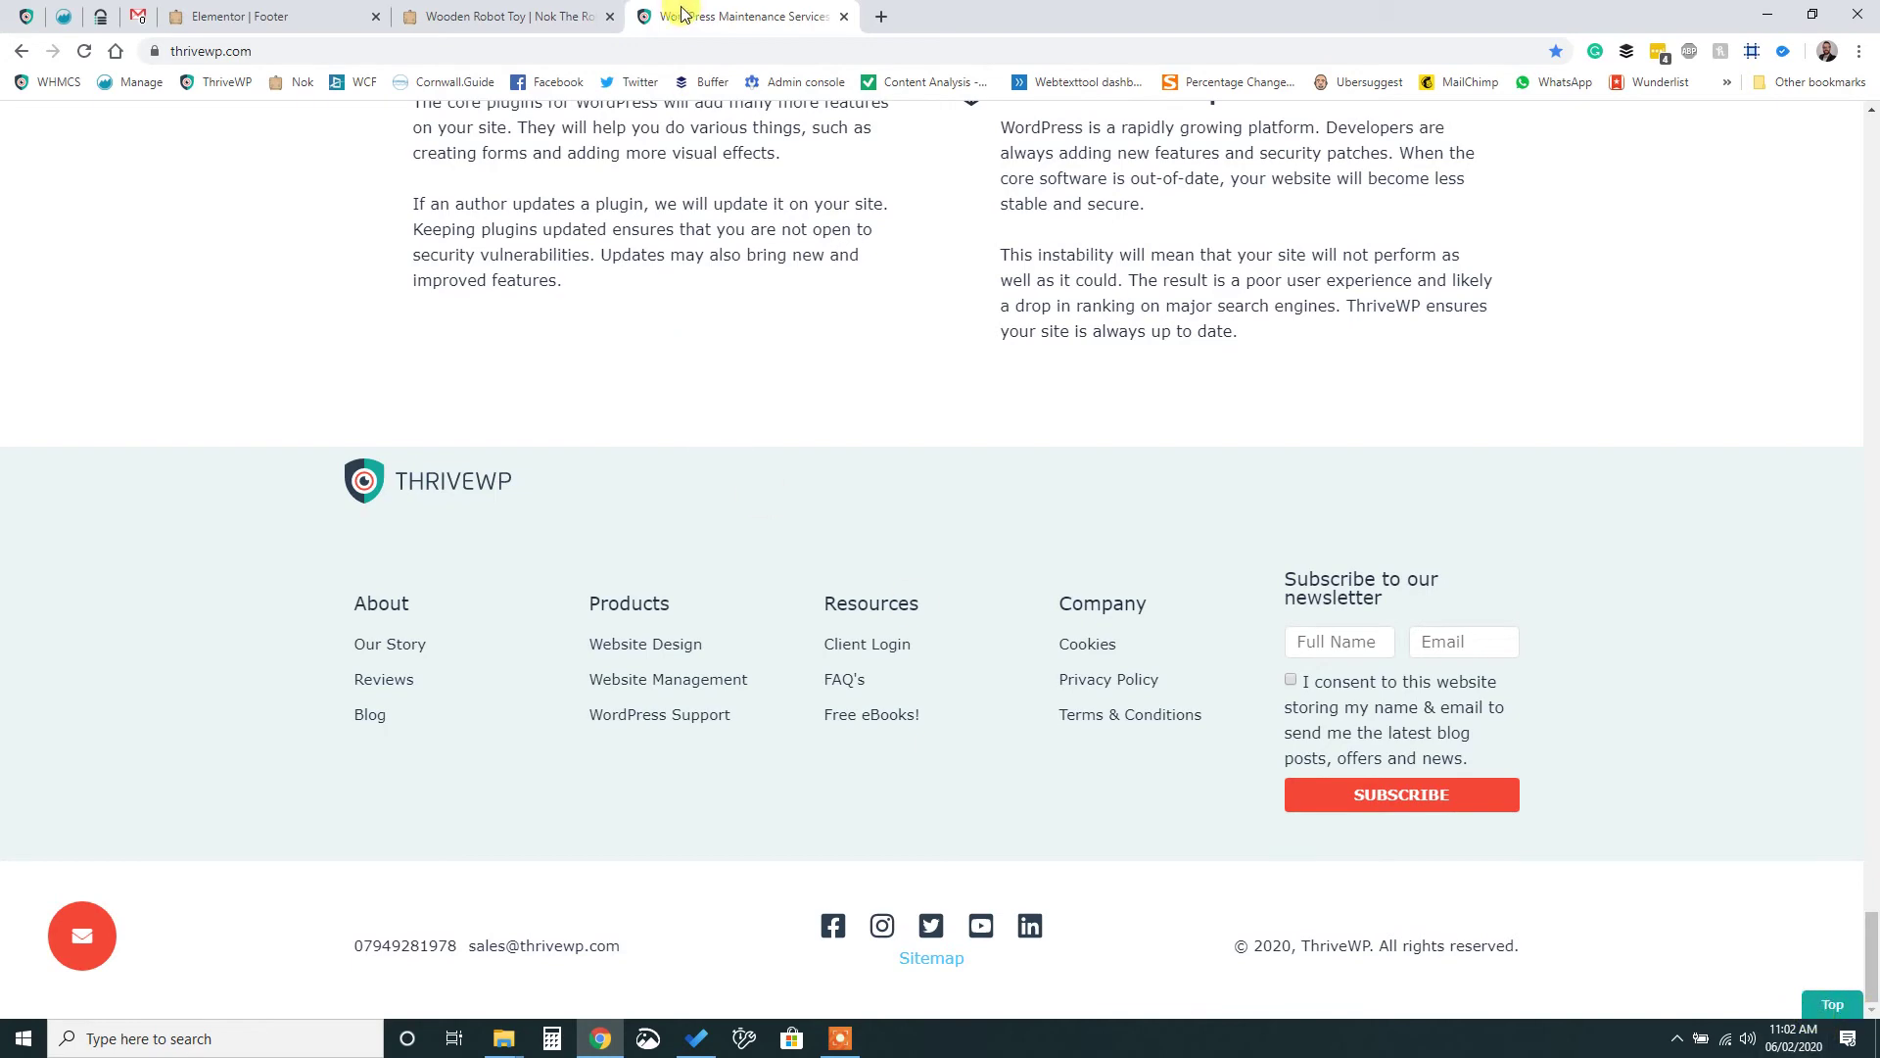
- Unlink the border radius, set 5 on the top corners and 0 on the bottom, then preview
click(477, 11)
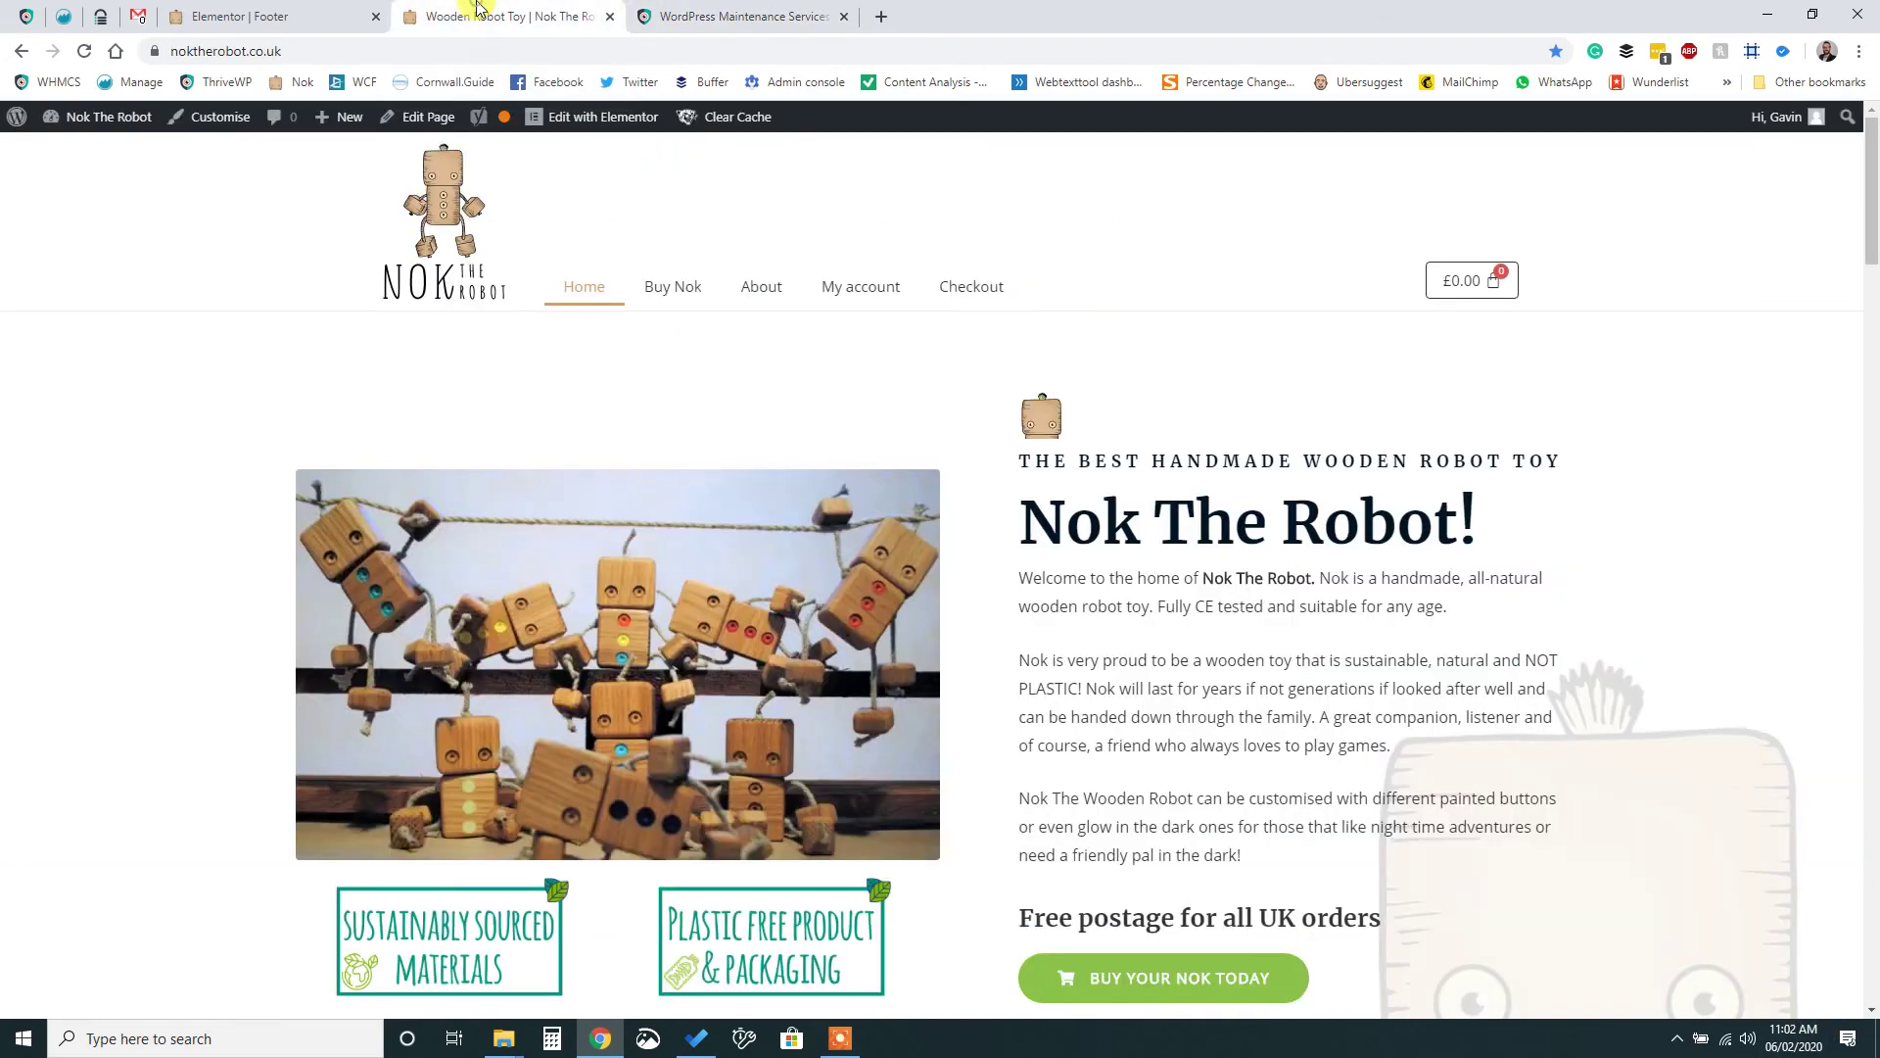
click(260, 11)
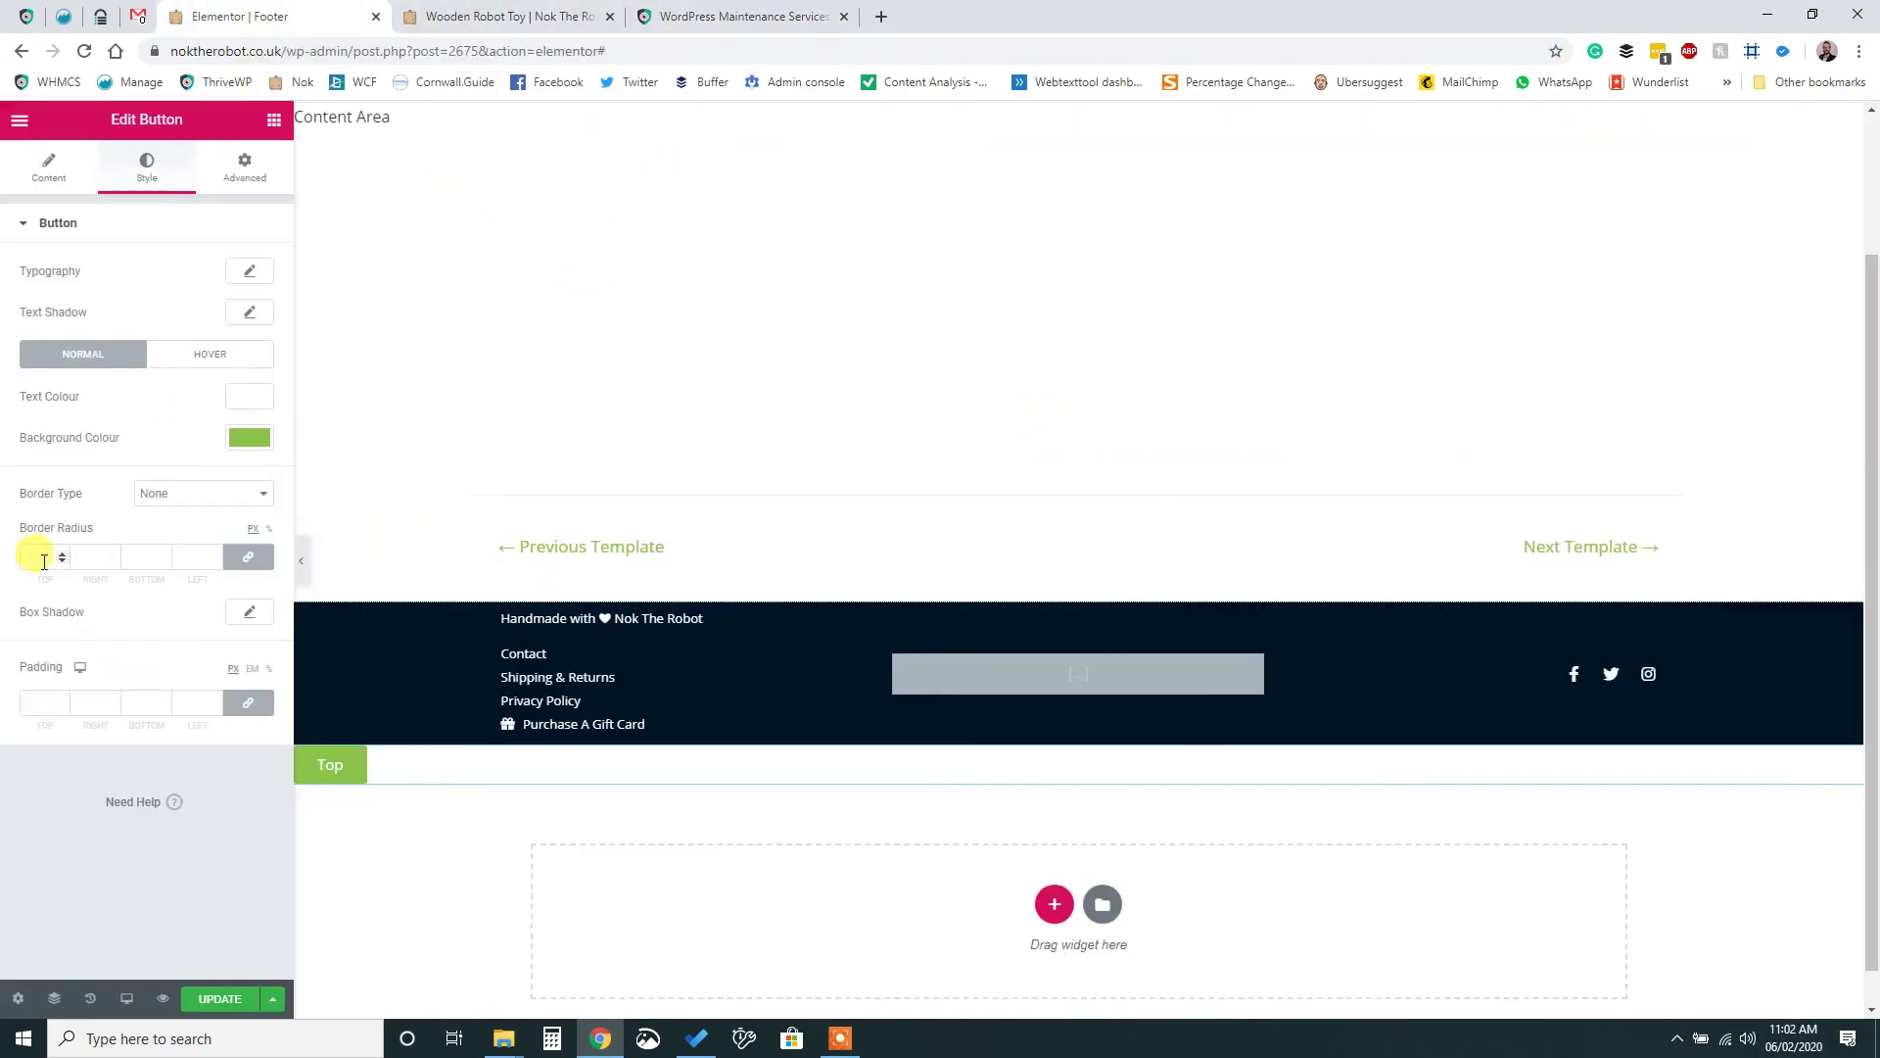
click(239, 559)
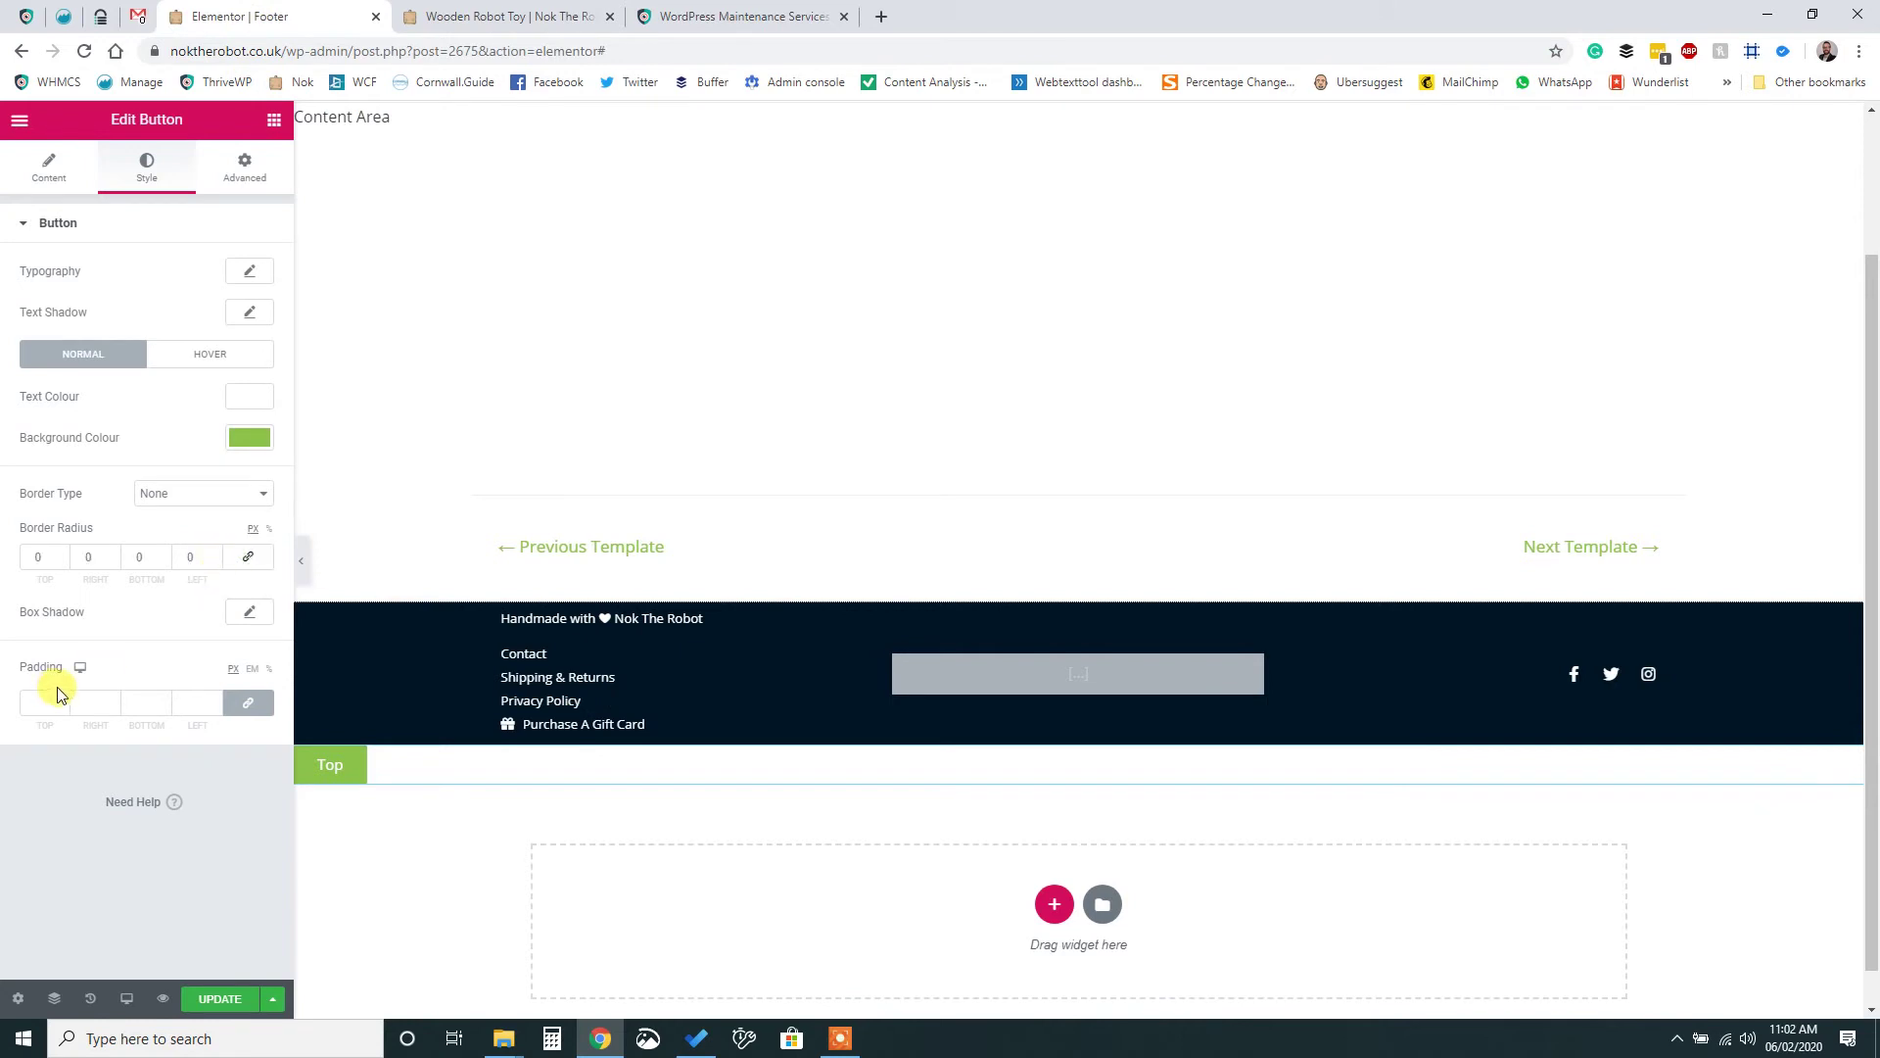
double_click(37, 557)
text(55)
click(298, 555)
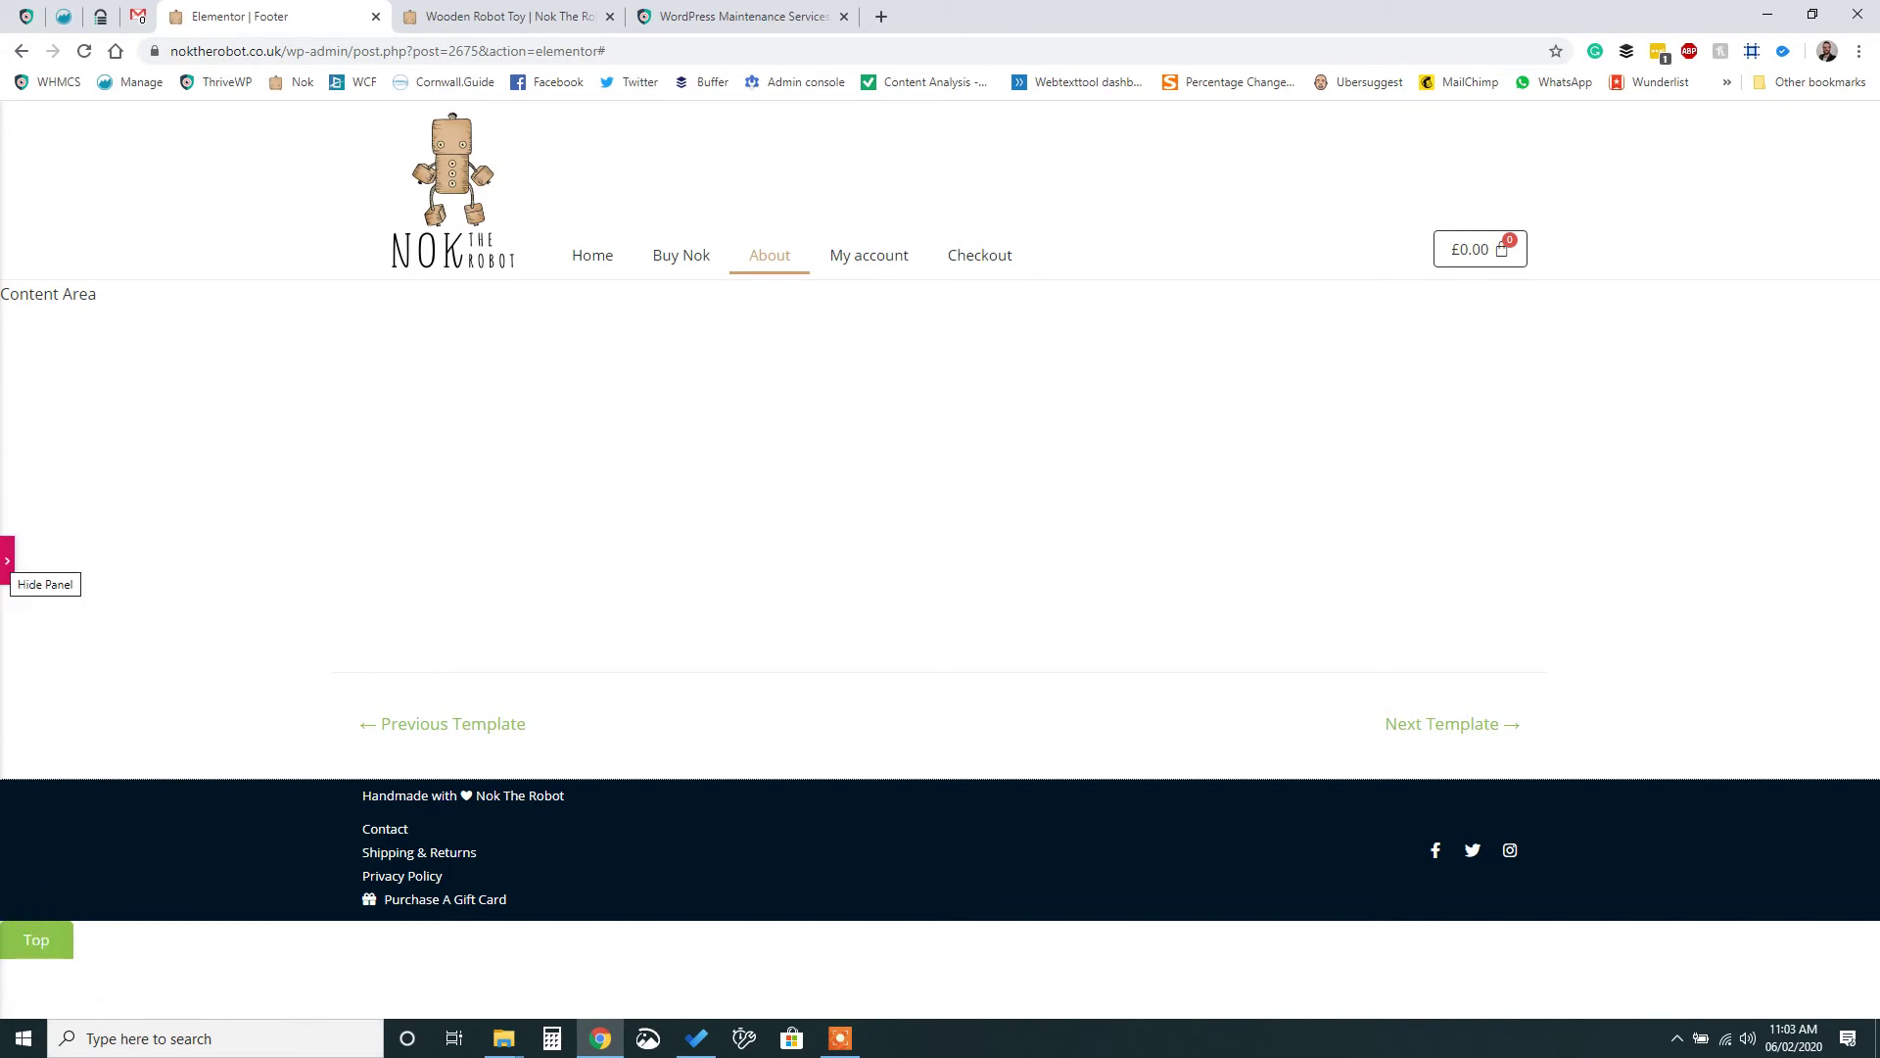
click(8, 562)
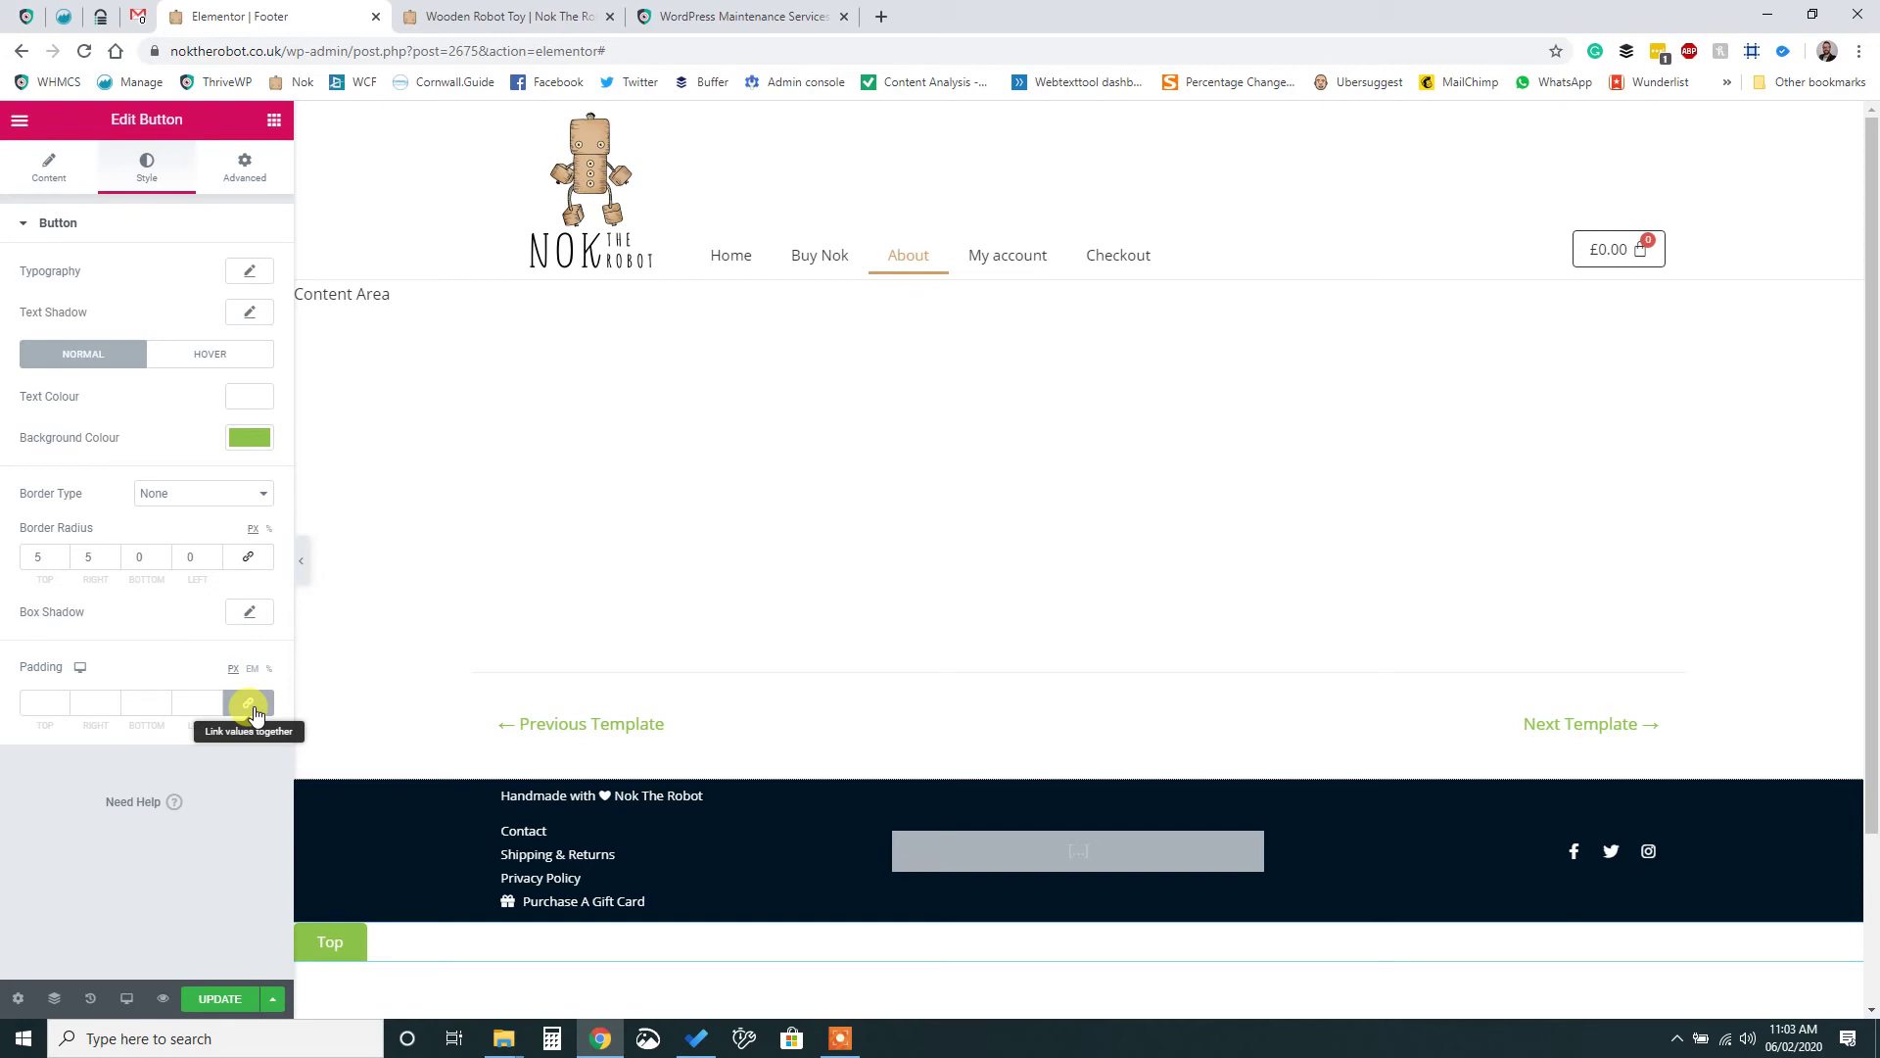
- Set the Top button's padding to 8 px top and bottom and 20 px right and left
click(254, 712)
click(35, 705)
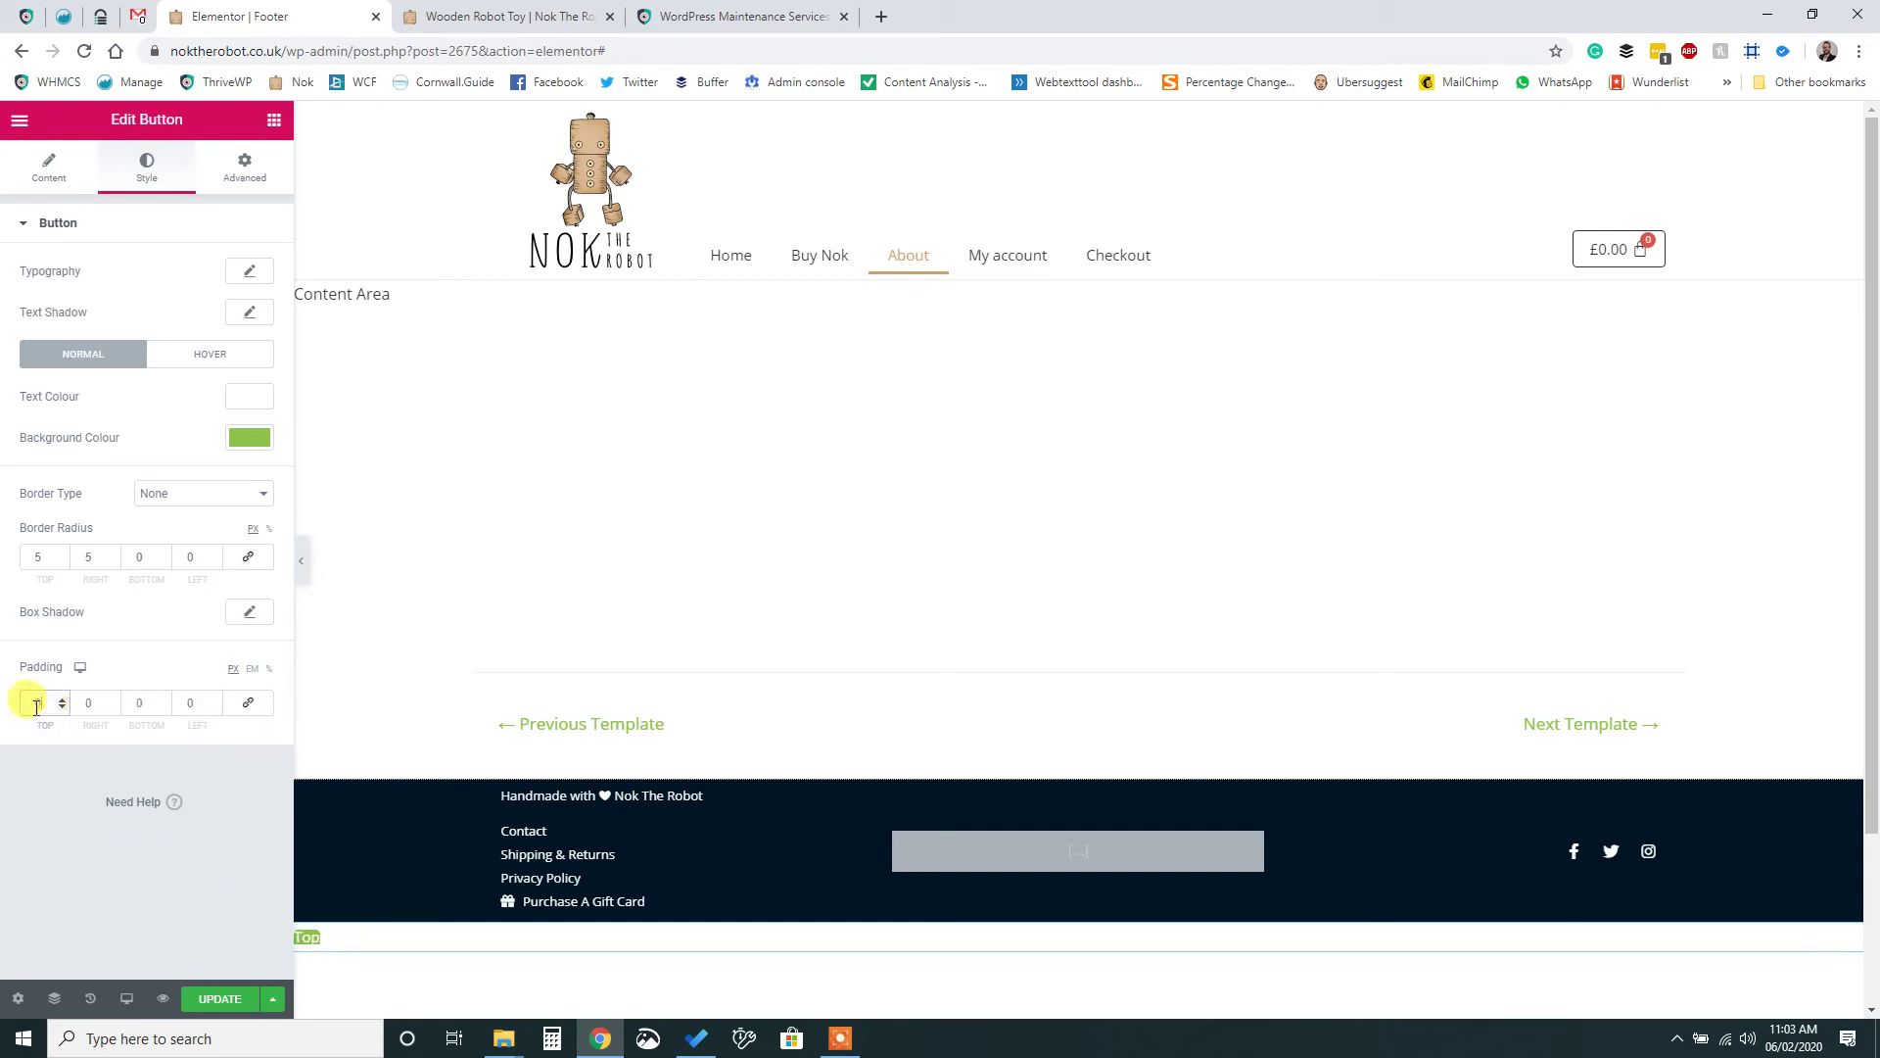
double_click(36, 705)
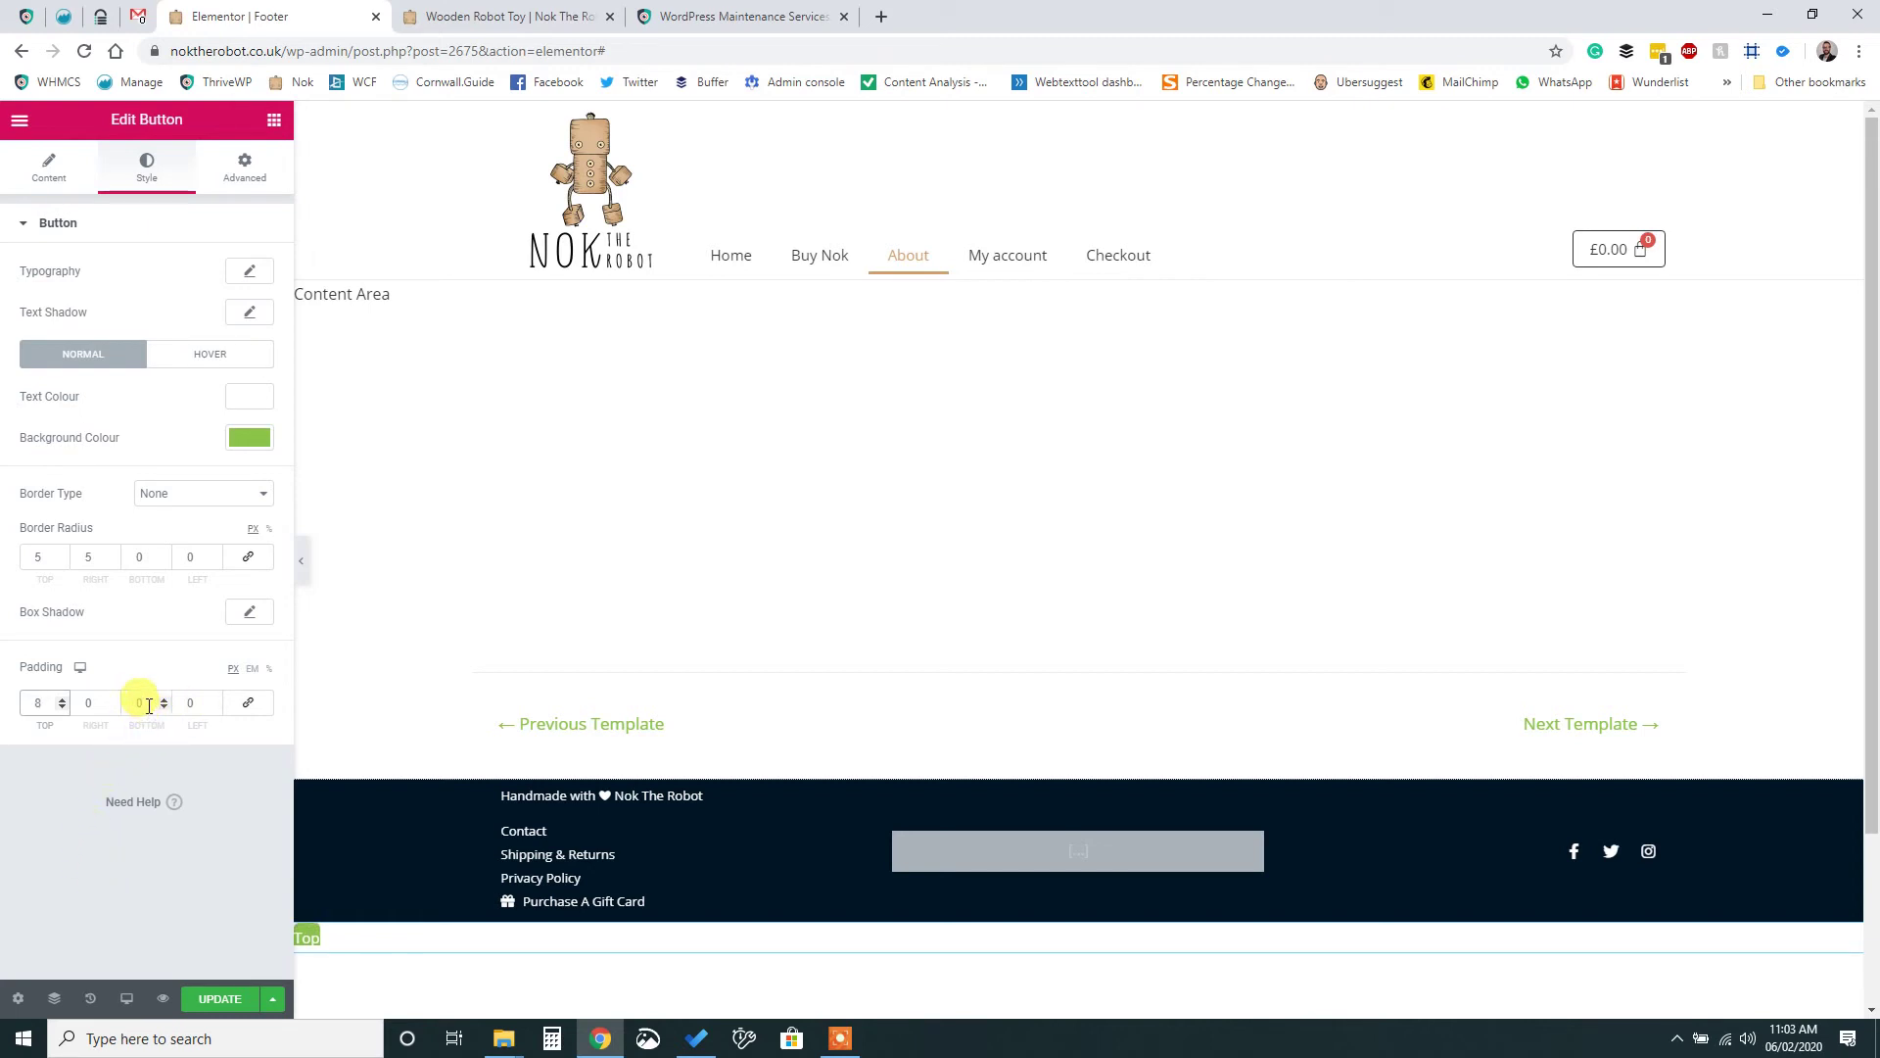
click(149, 705)
text(8)
click(89, 703)
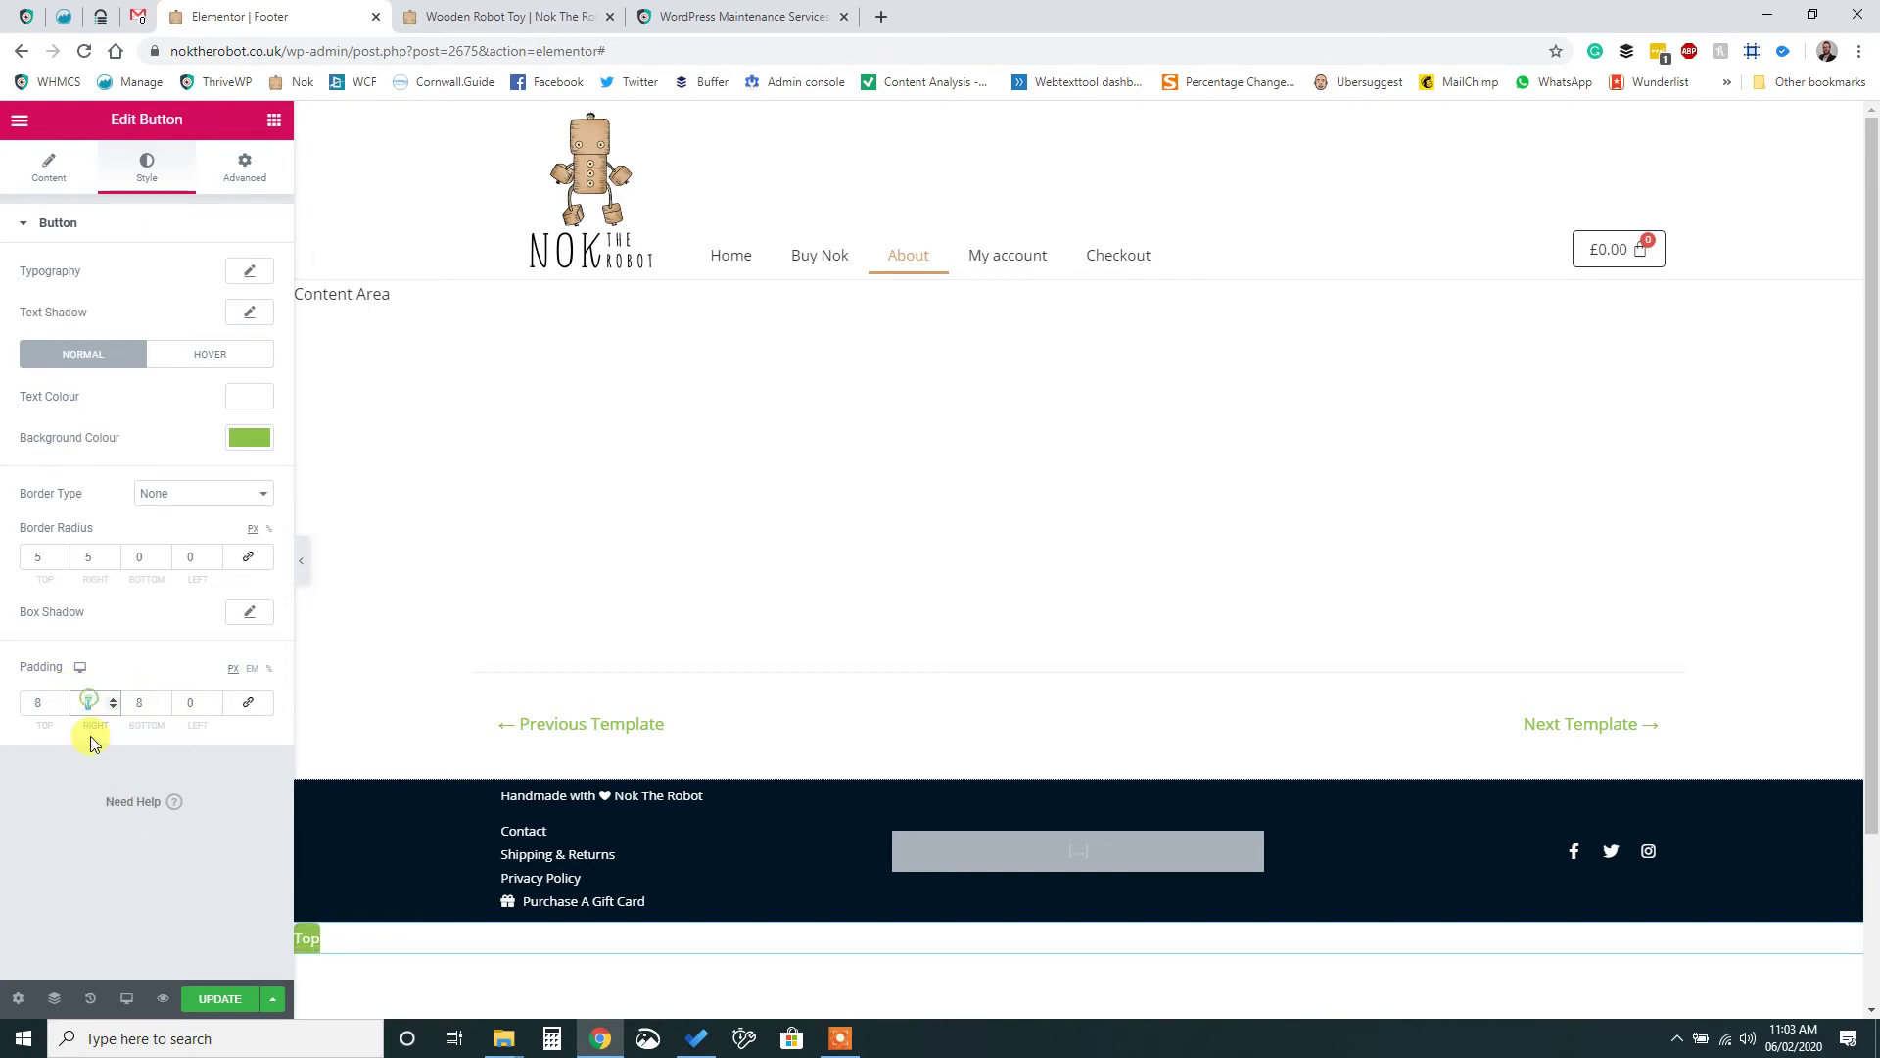
text(20)
click(191, 702)
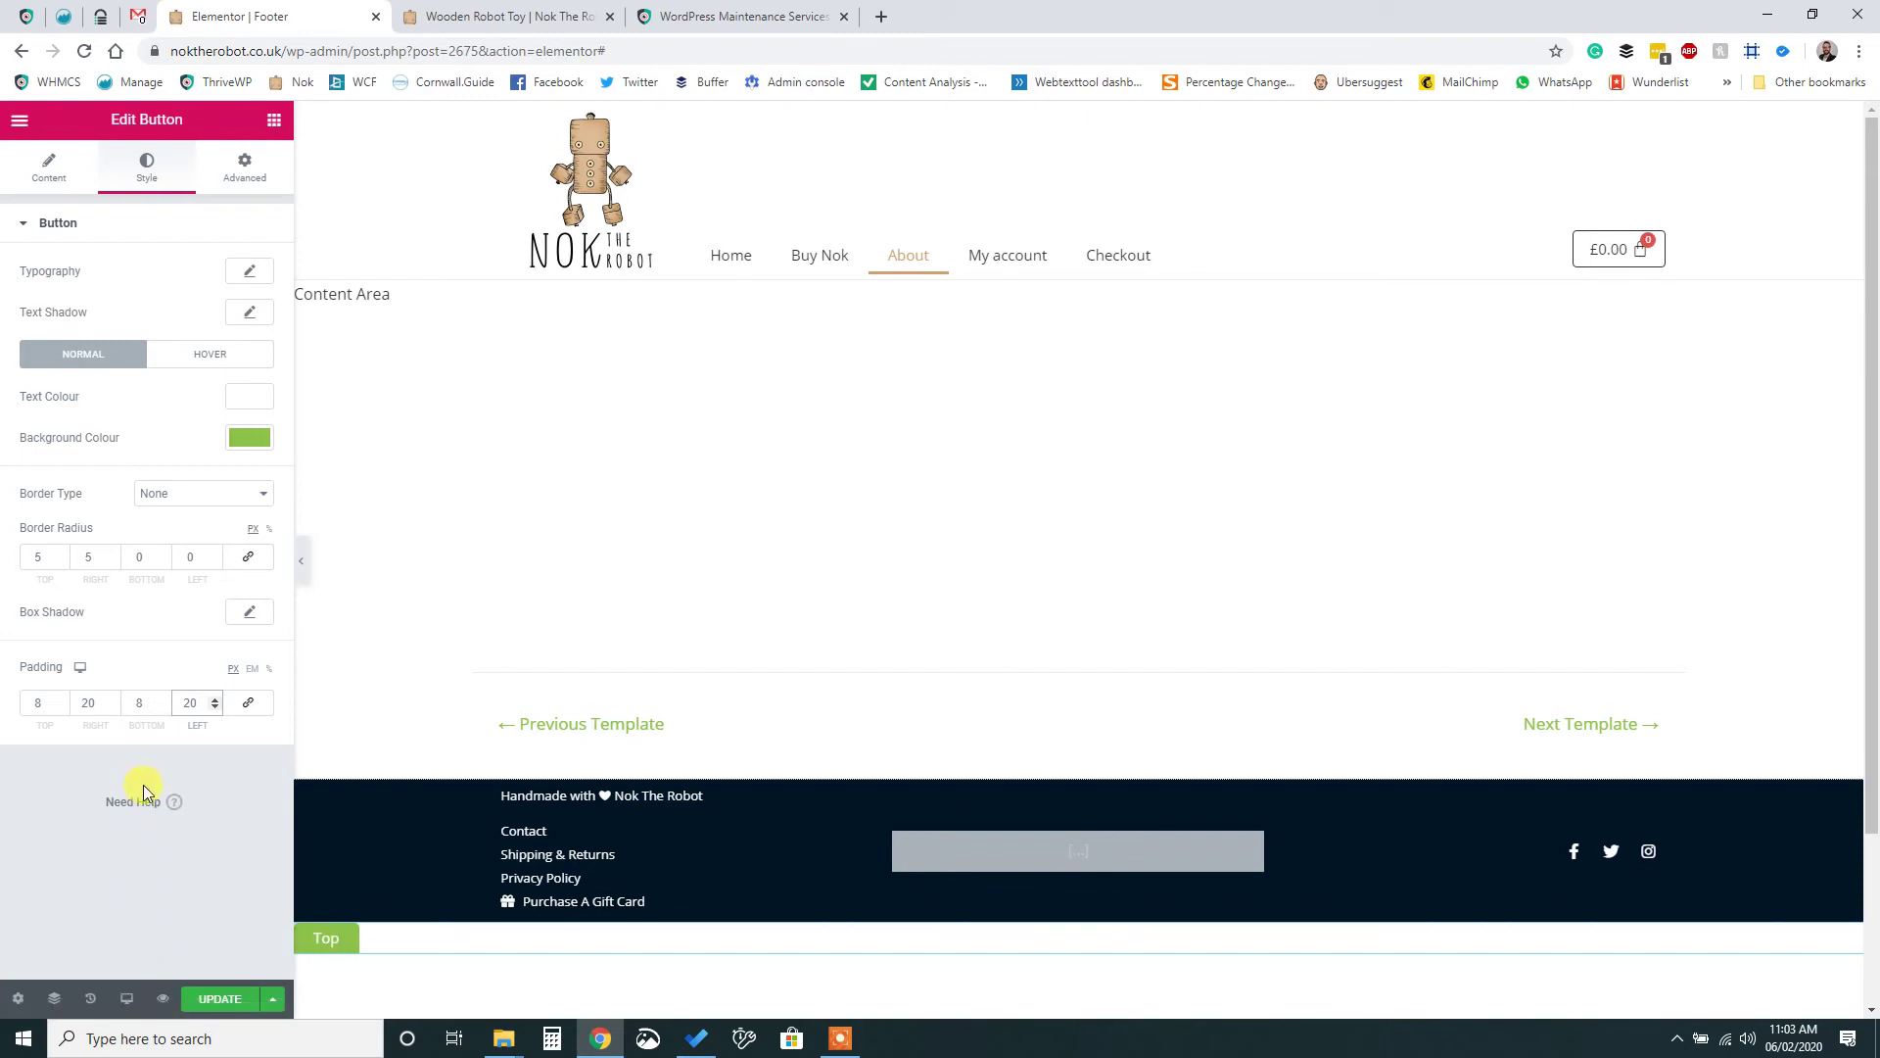
- Right-align the Top button, then try the Extra Small size and revert to Small
click(51, 181)
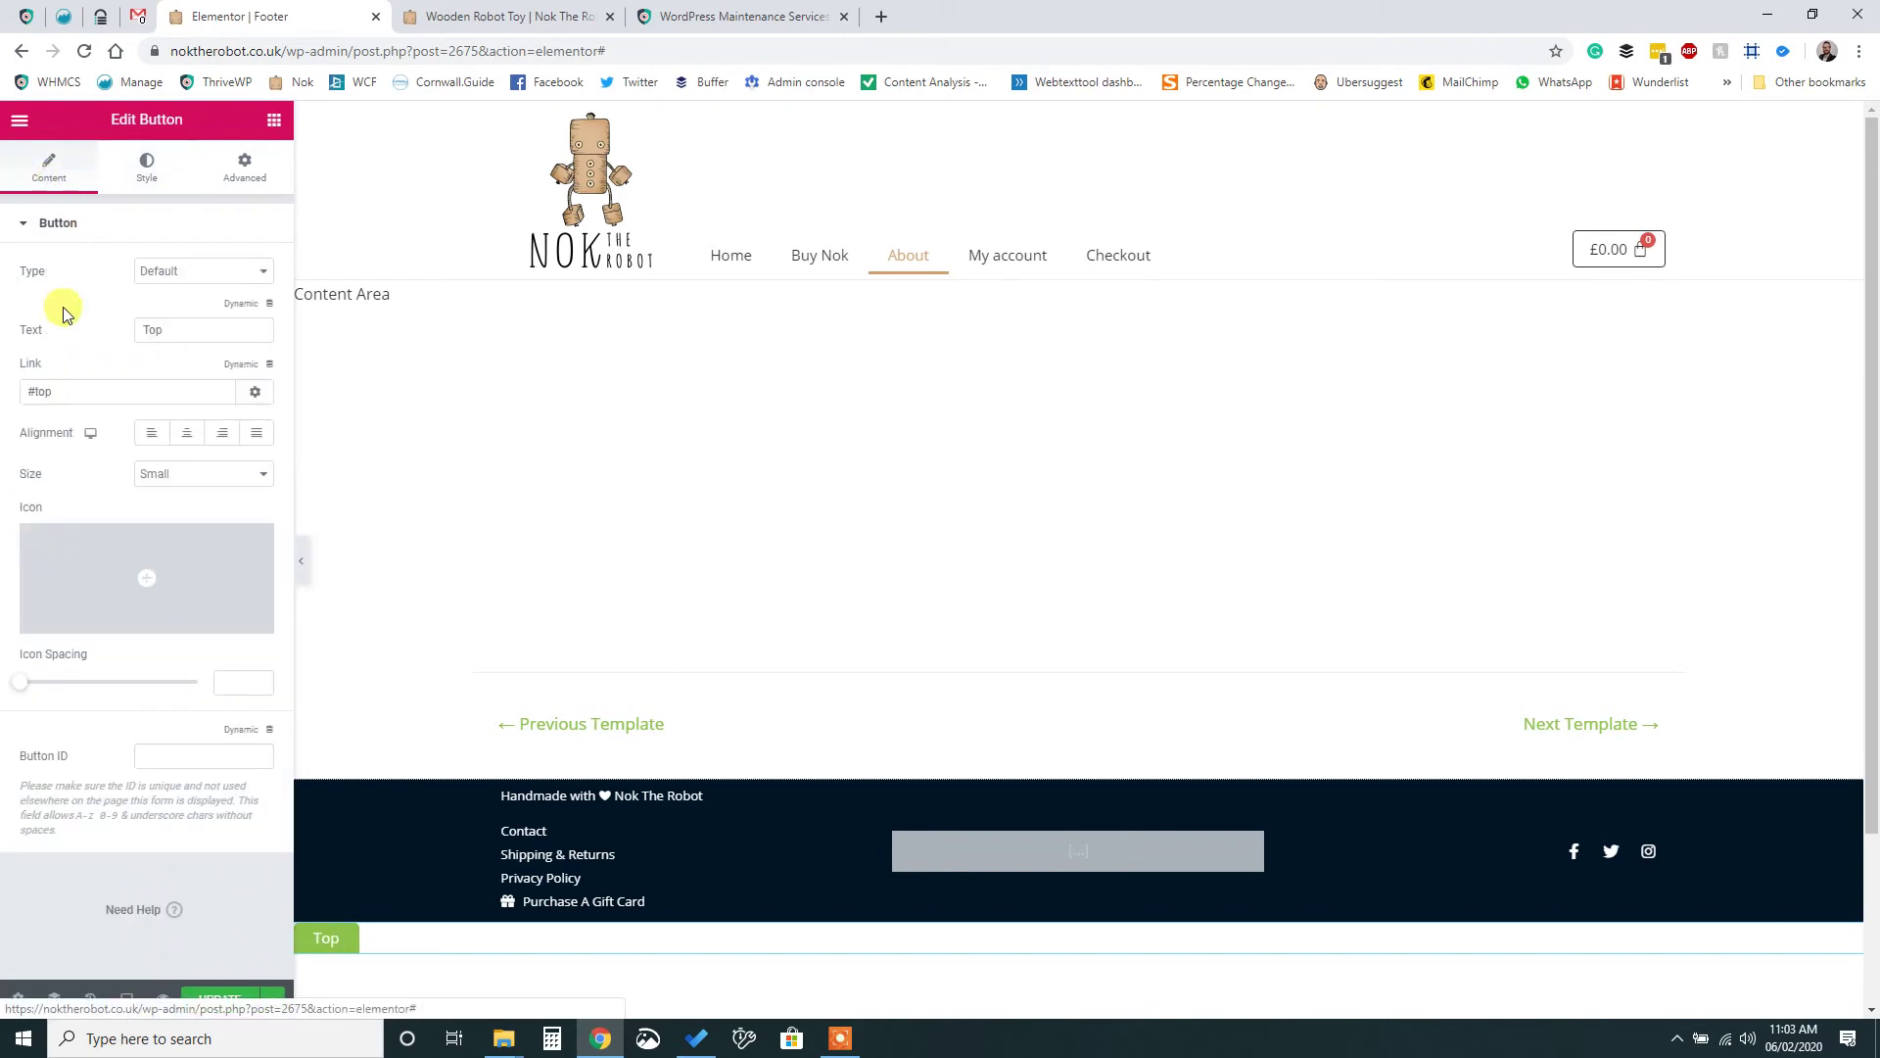
click(224, 435)
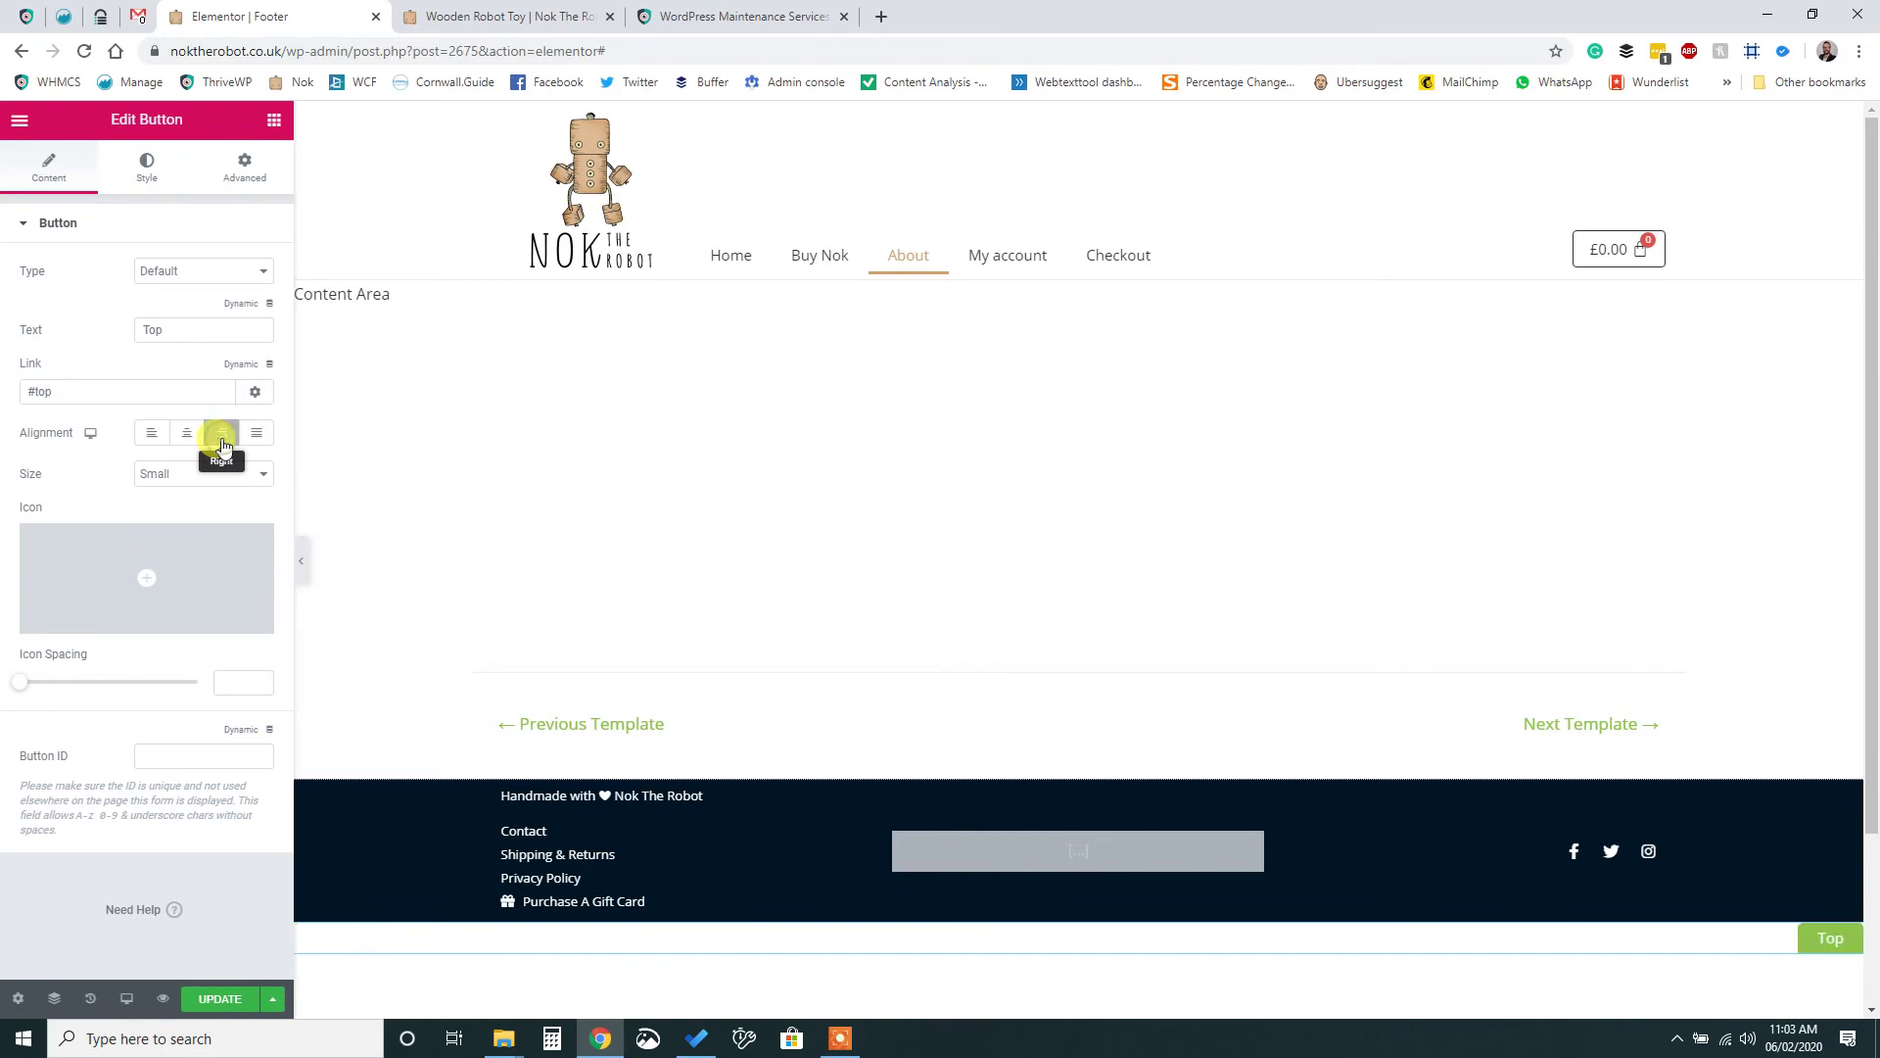
mouse_move(104, 545)
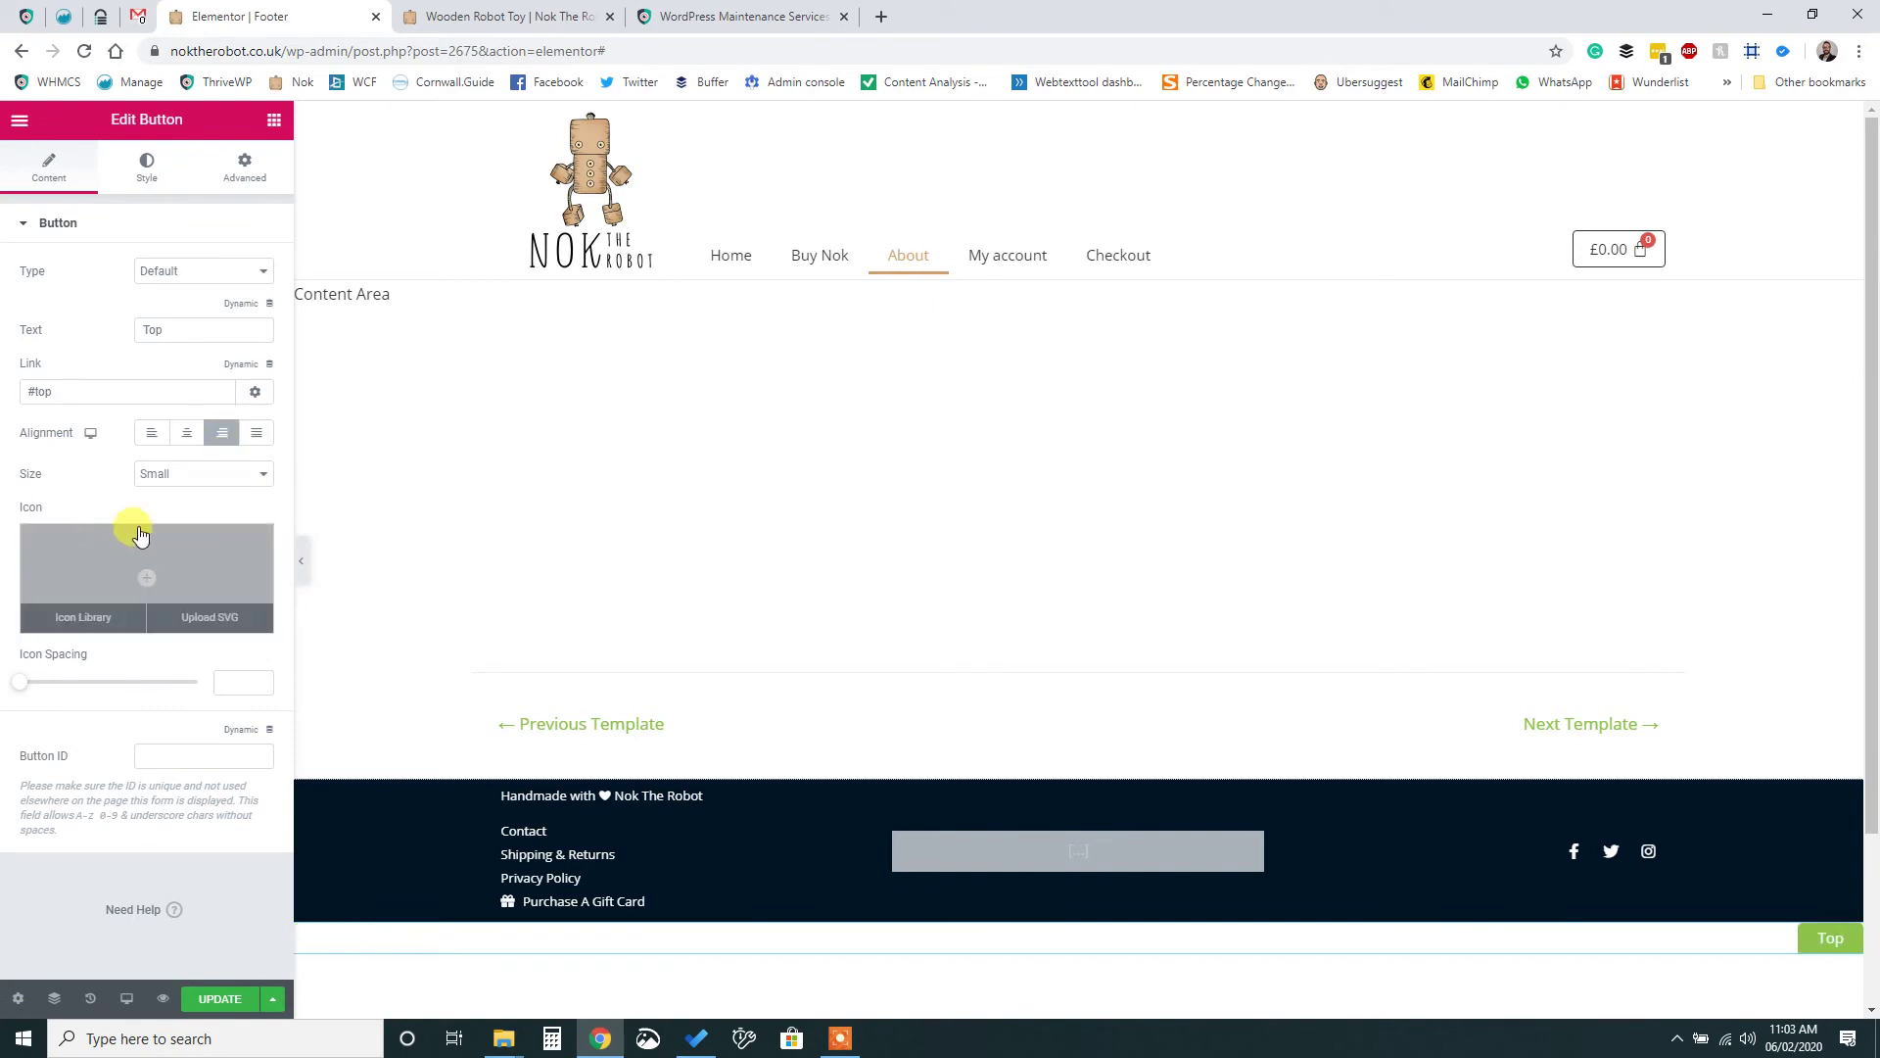
click(206, 475)
click(198, 498)
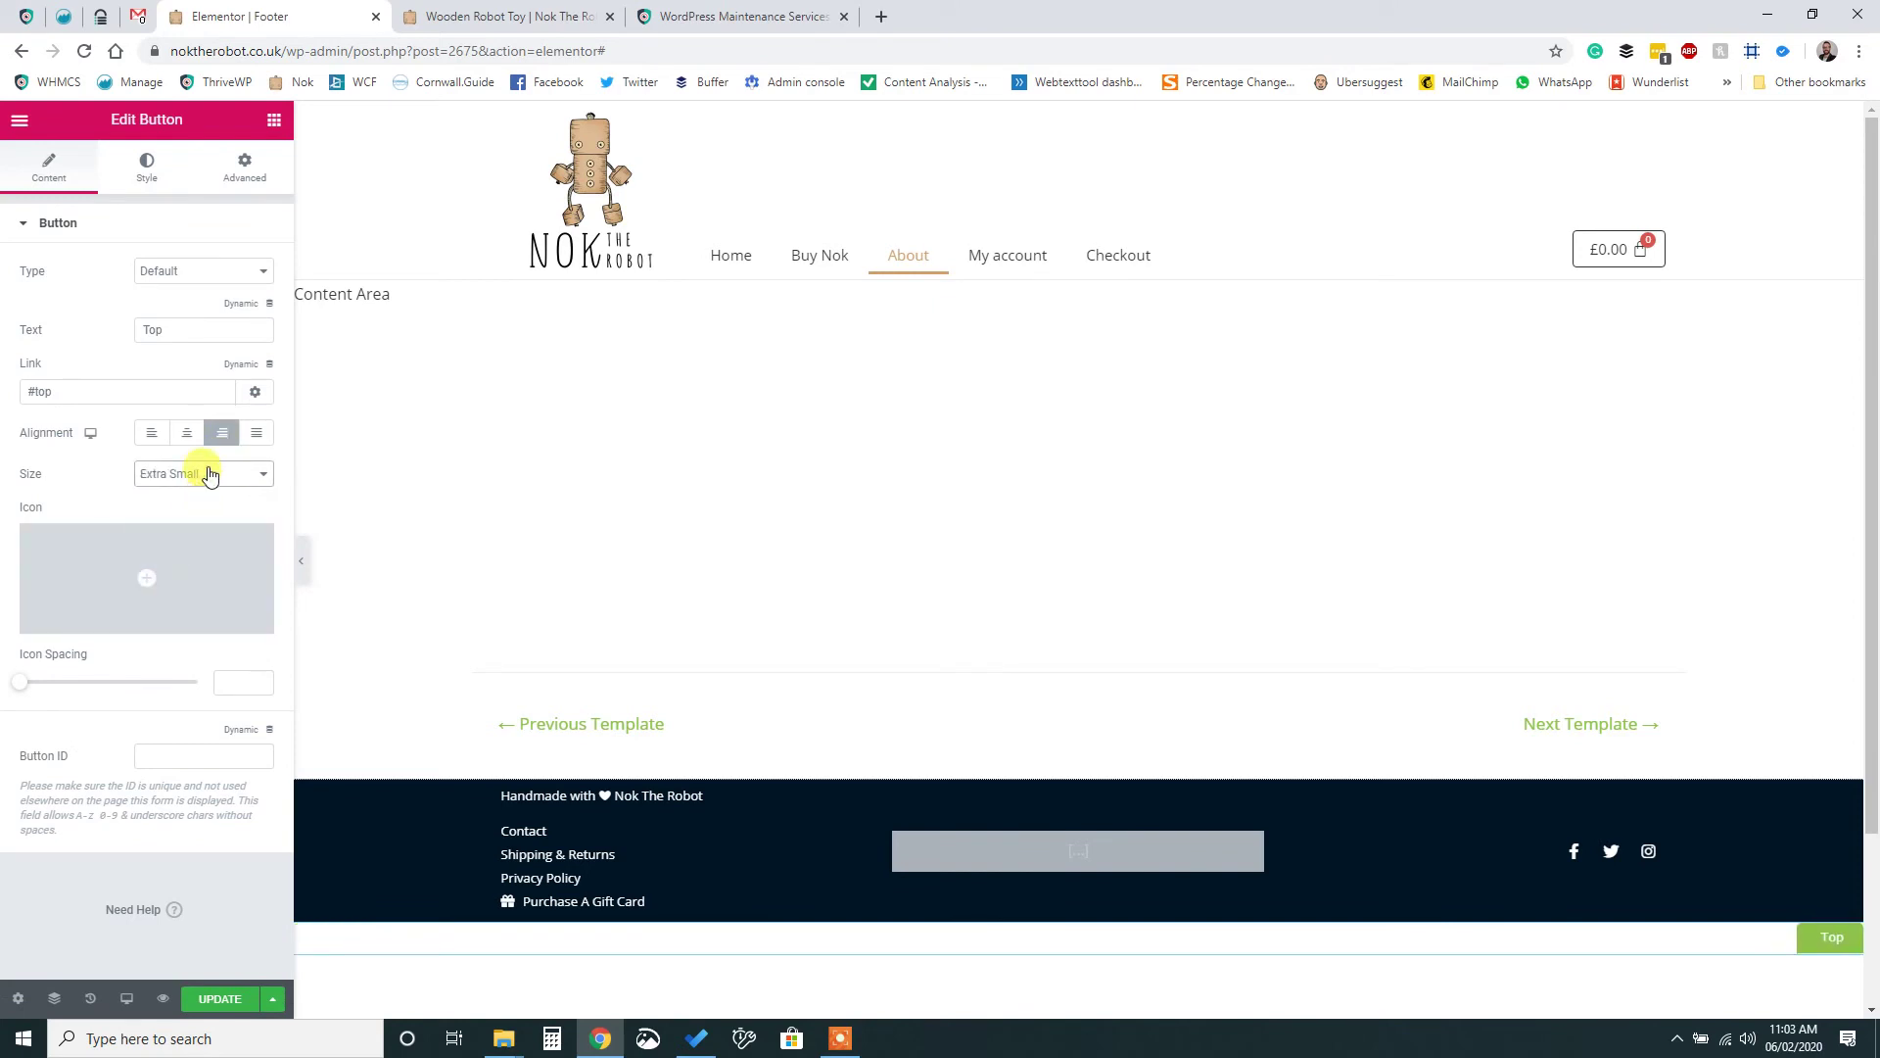
click(206, 474)
click(196, 510)
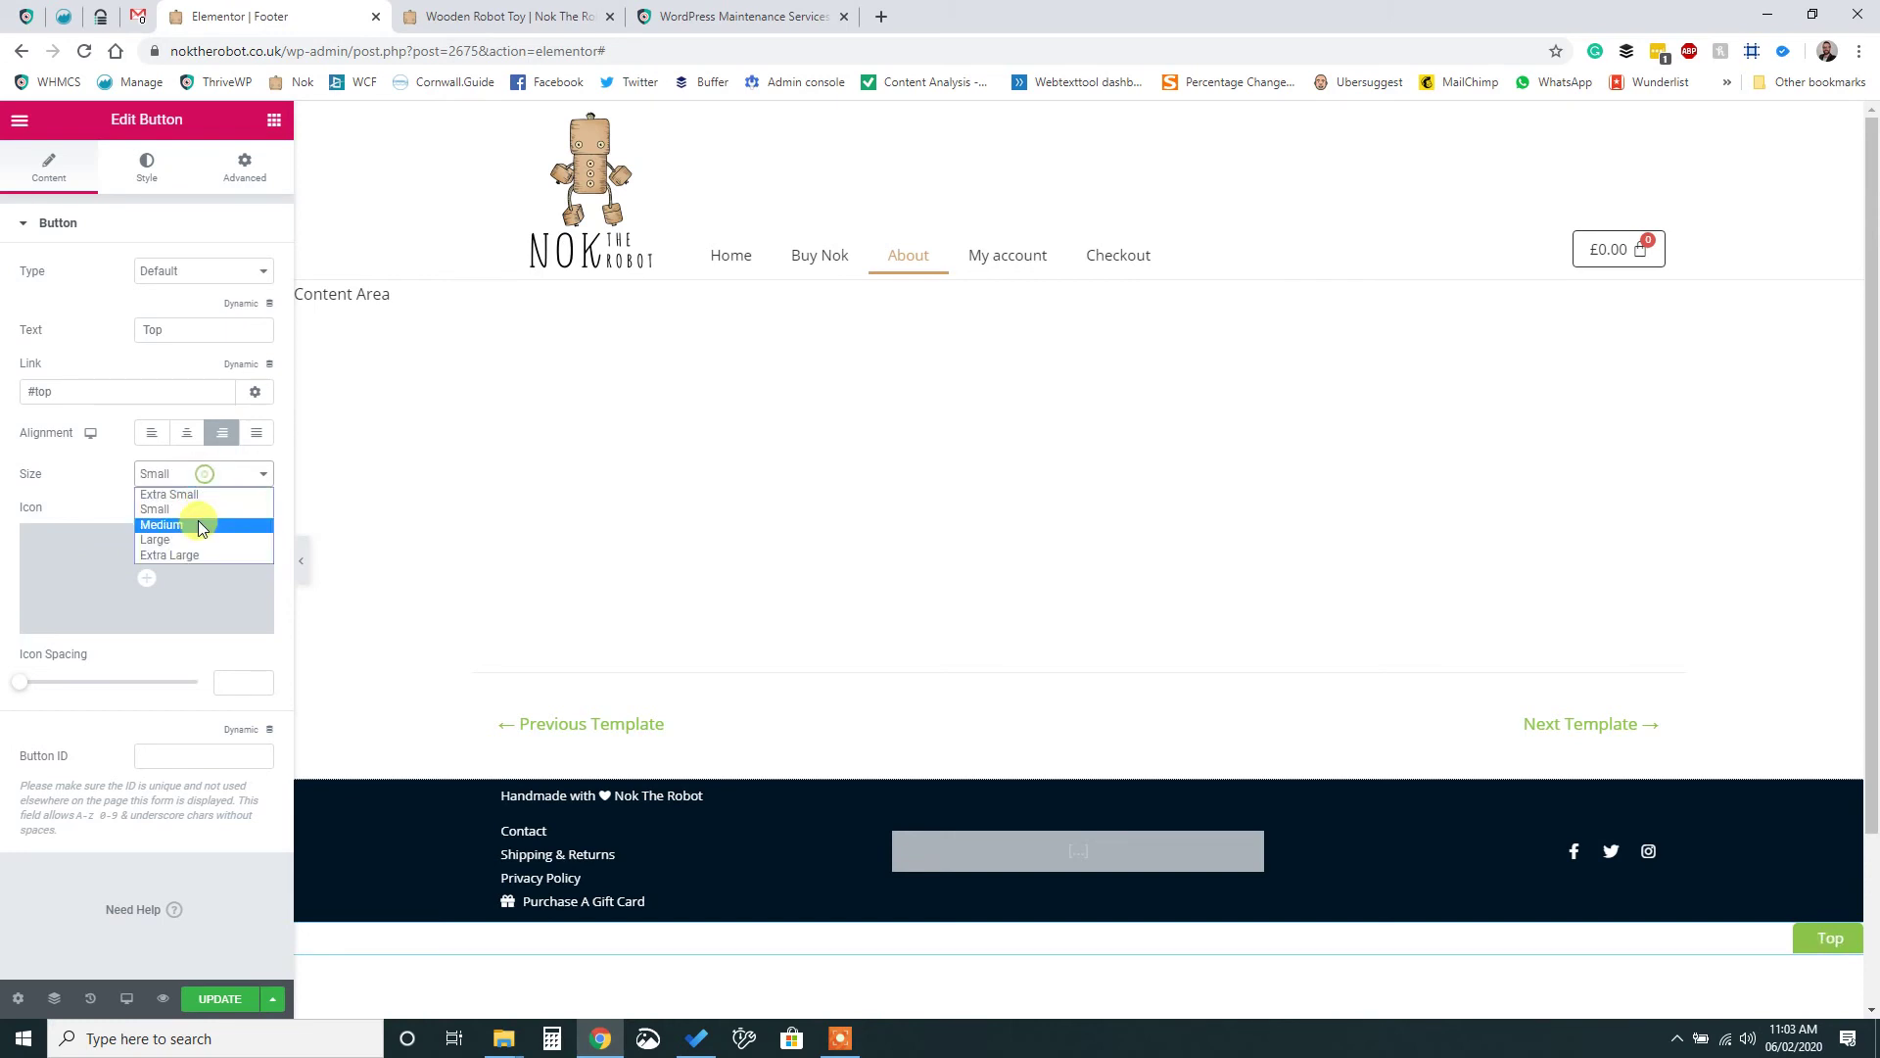
- Compare Medium and Extra Large sizes, keep Small, save the footer, and view the live site
click(198, 526)
click(206, 476)
click(191, 560)
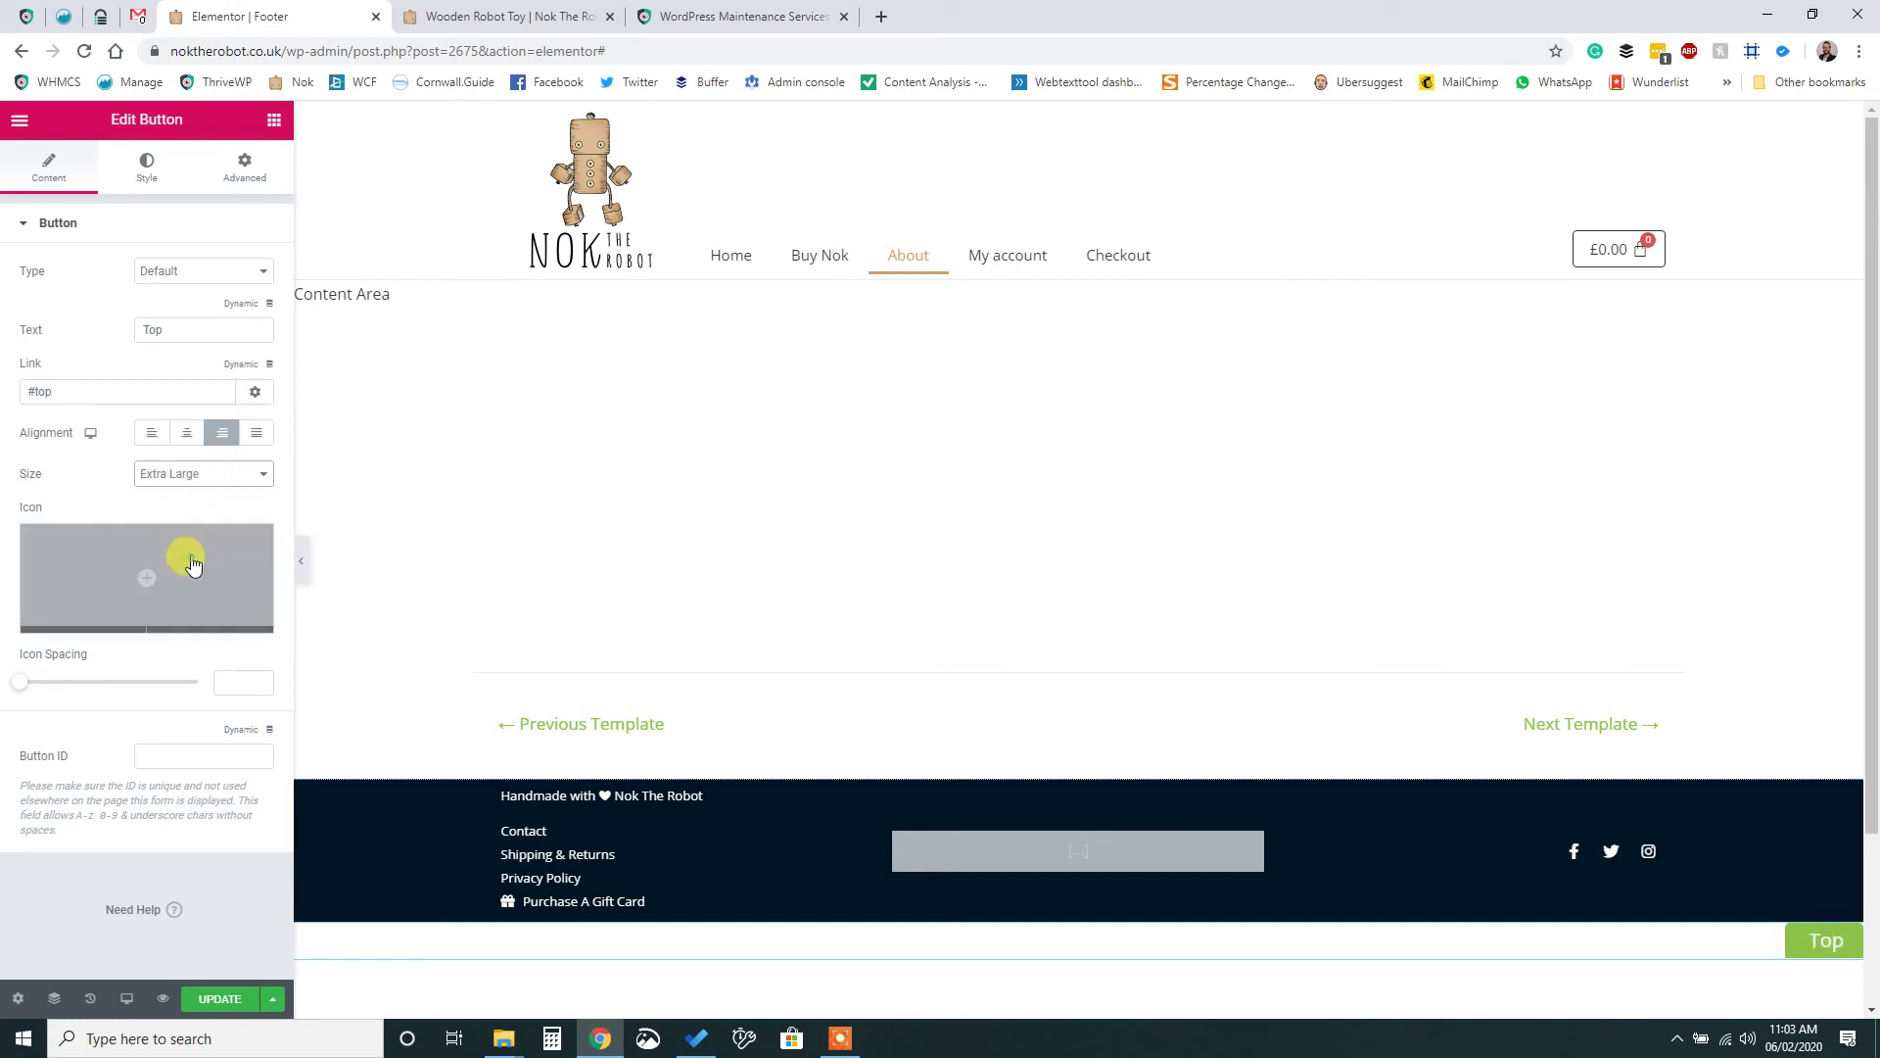
click(195, 476)
click(188, 509)
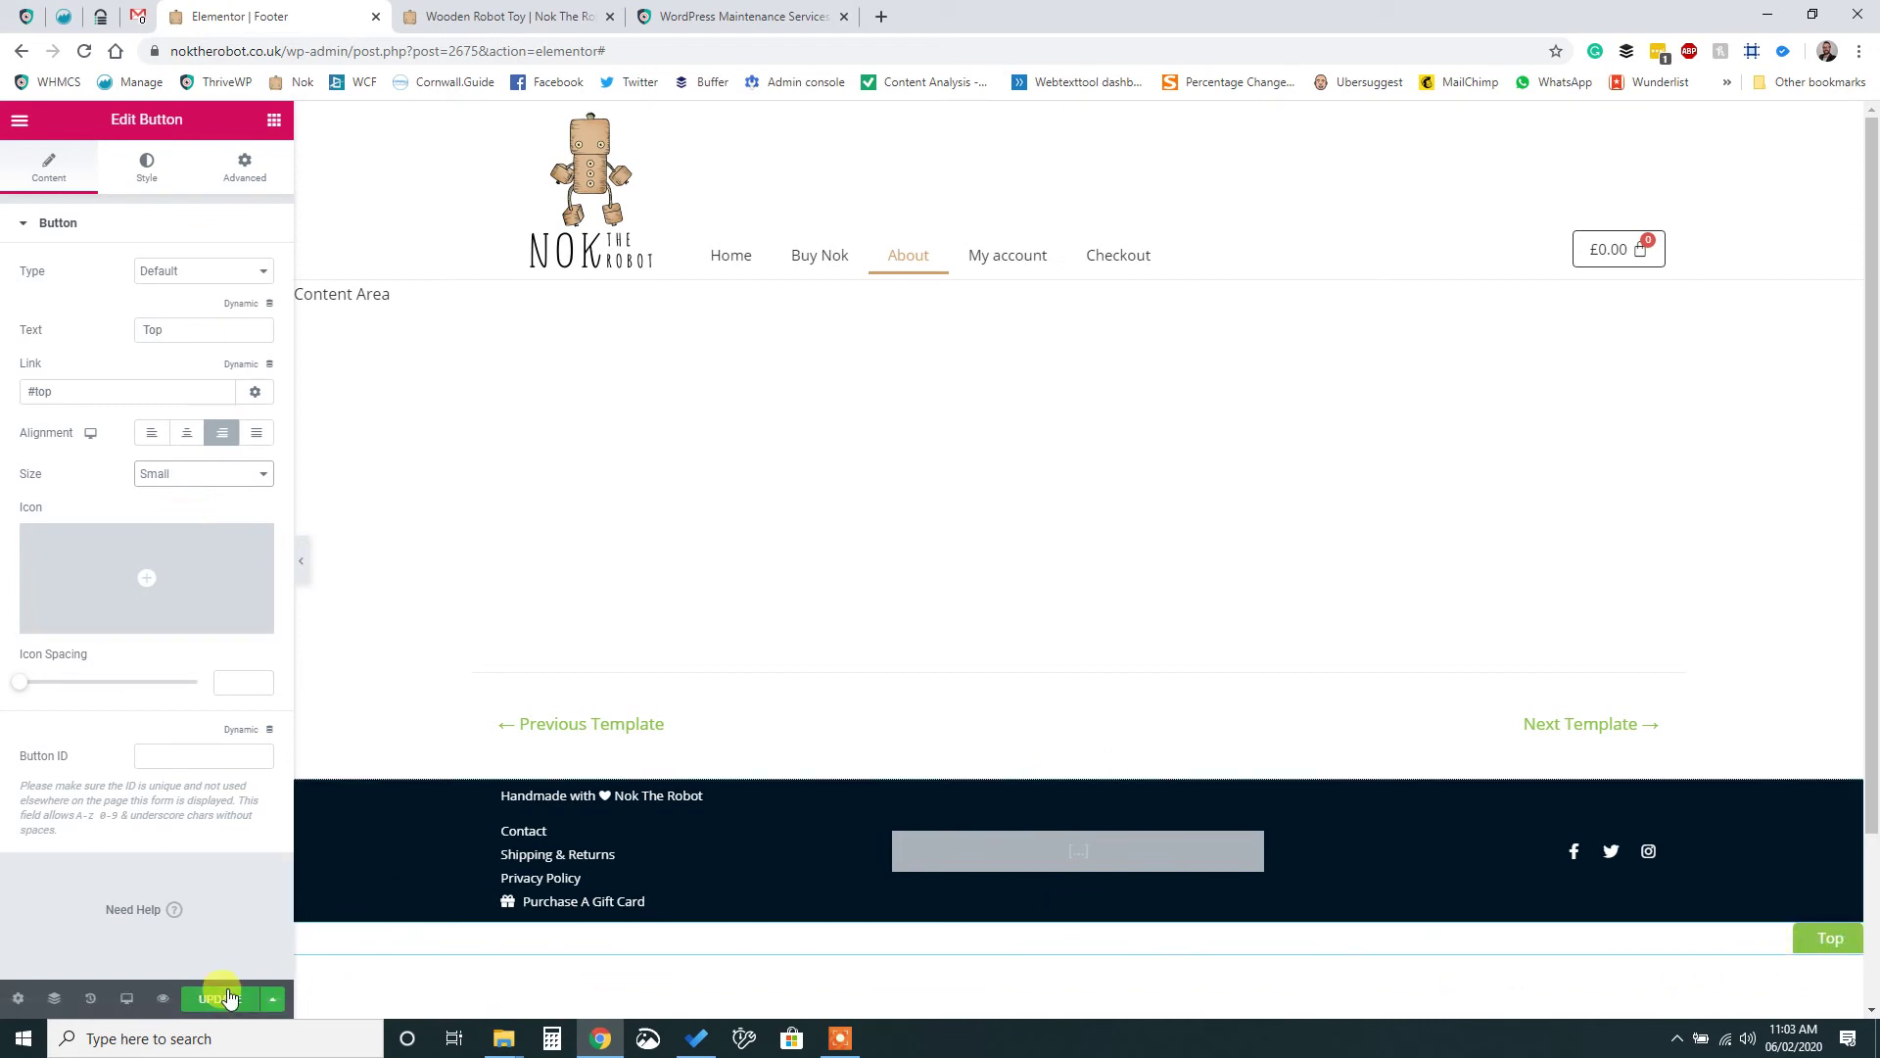
click(223, 999)
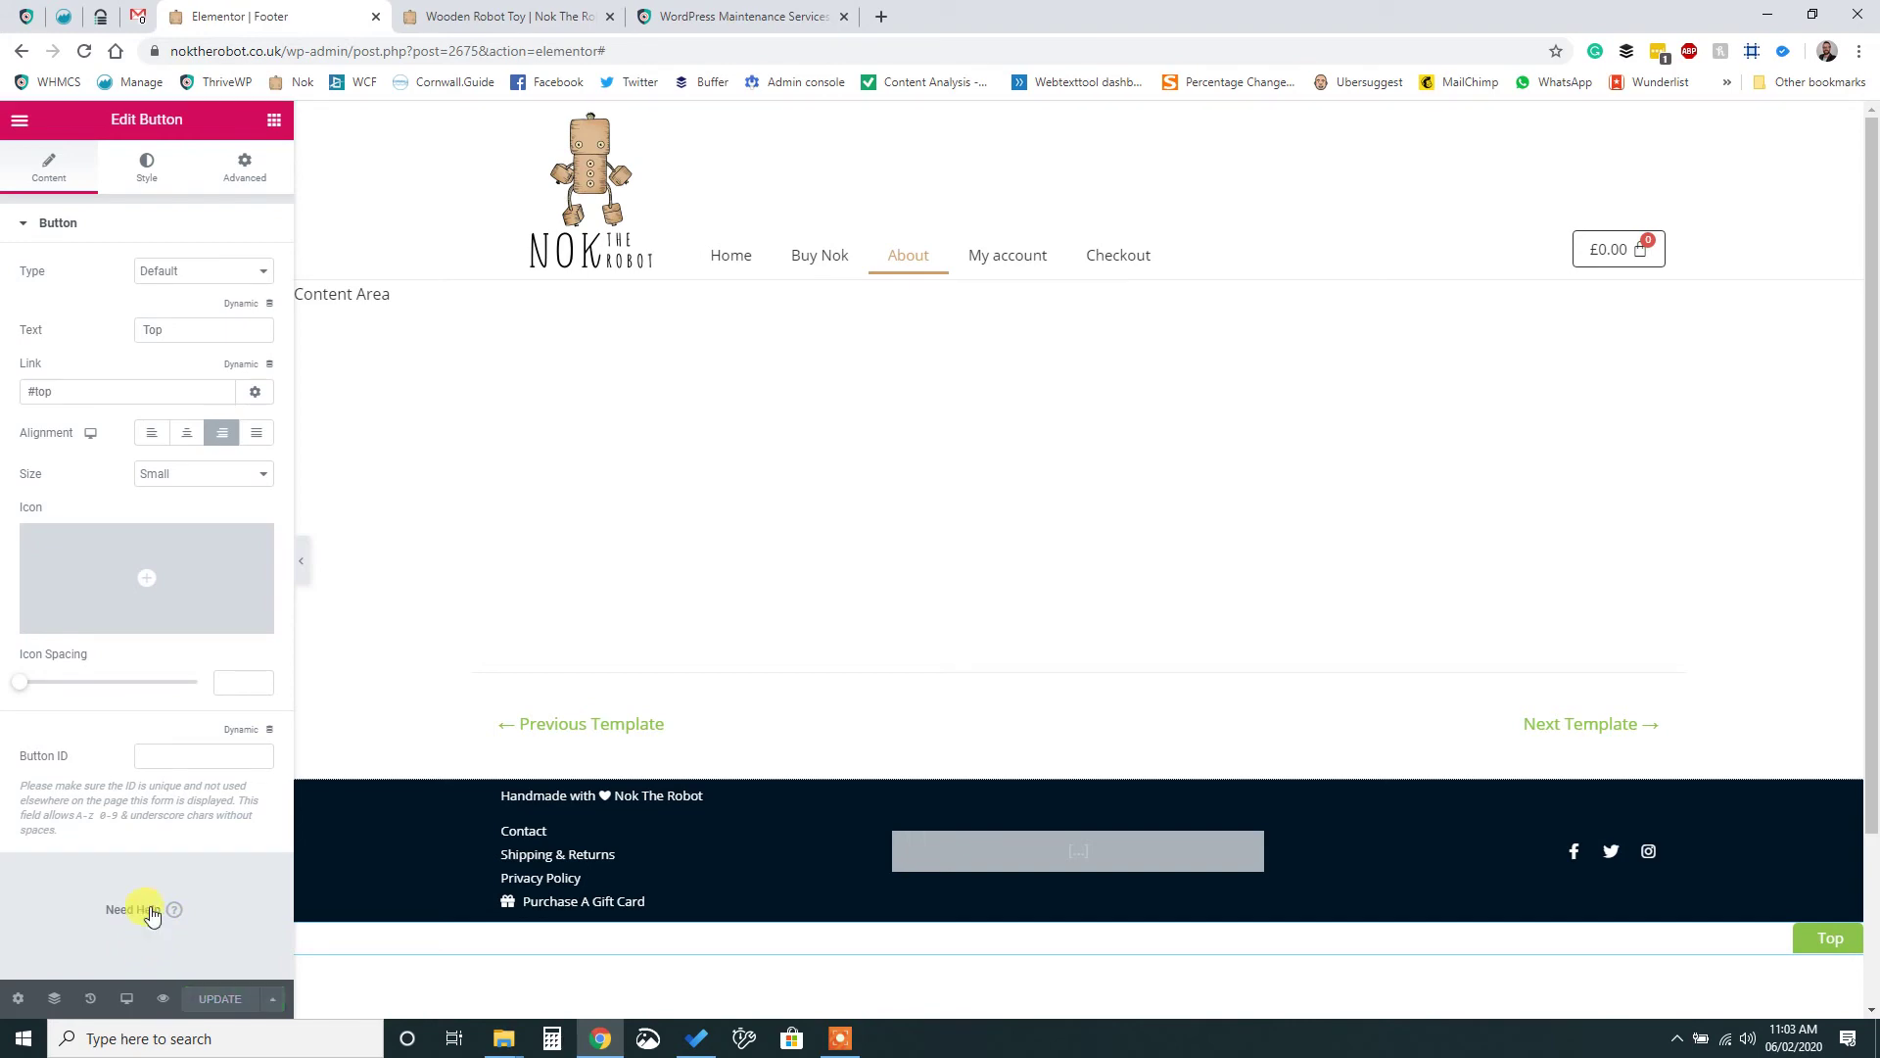
click(505, 8)
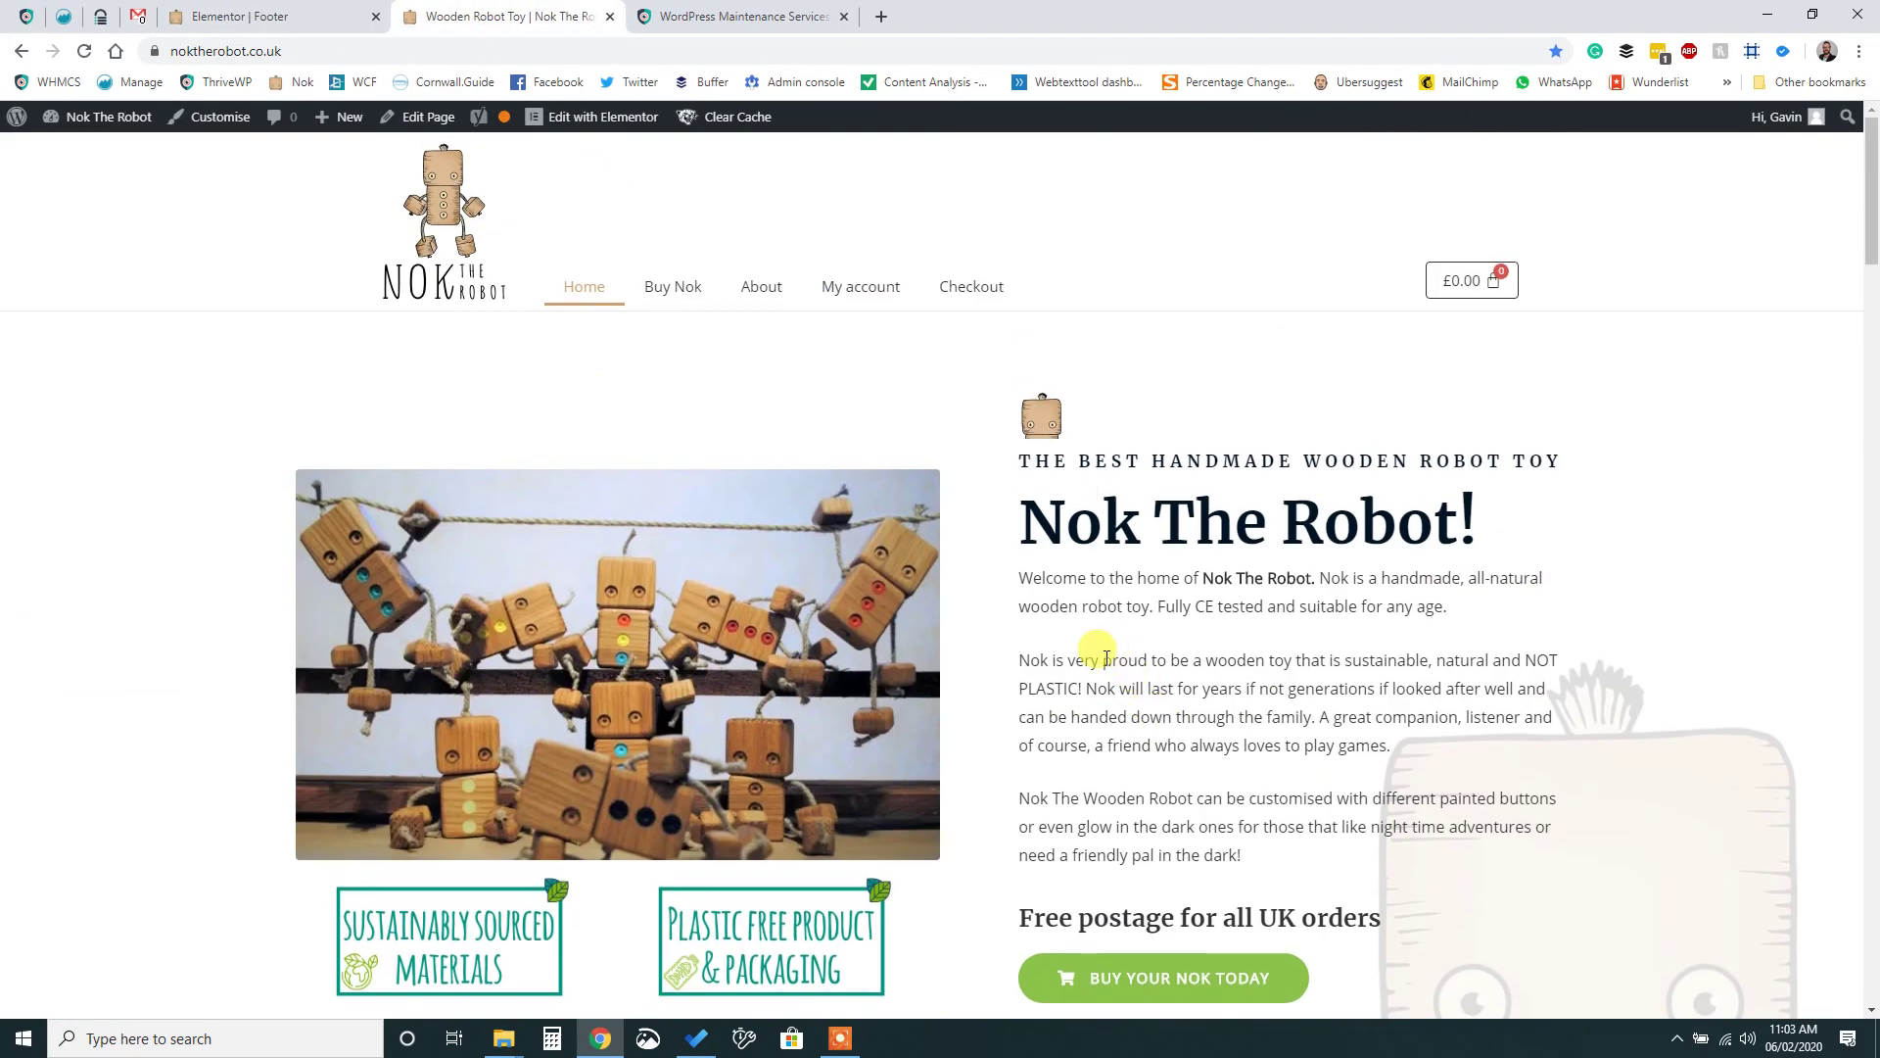
- Reload the homepage to load the saved footer, then visit the Nok product page and return
key(F5)
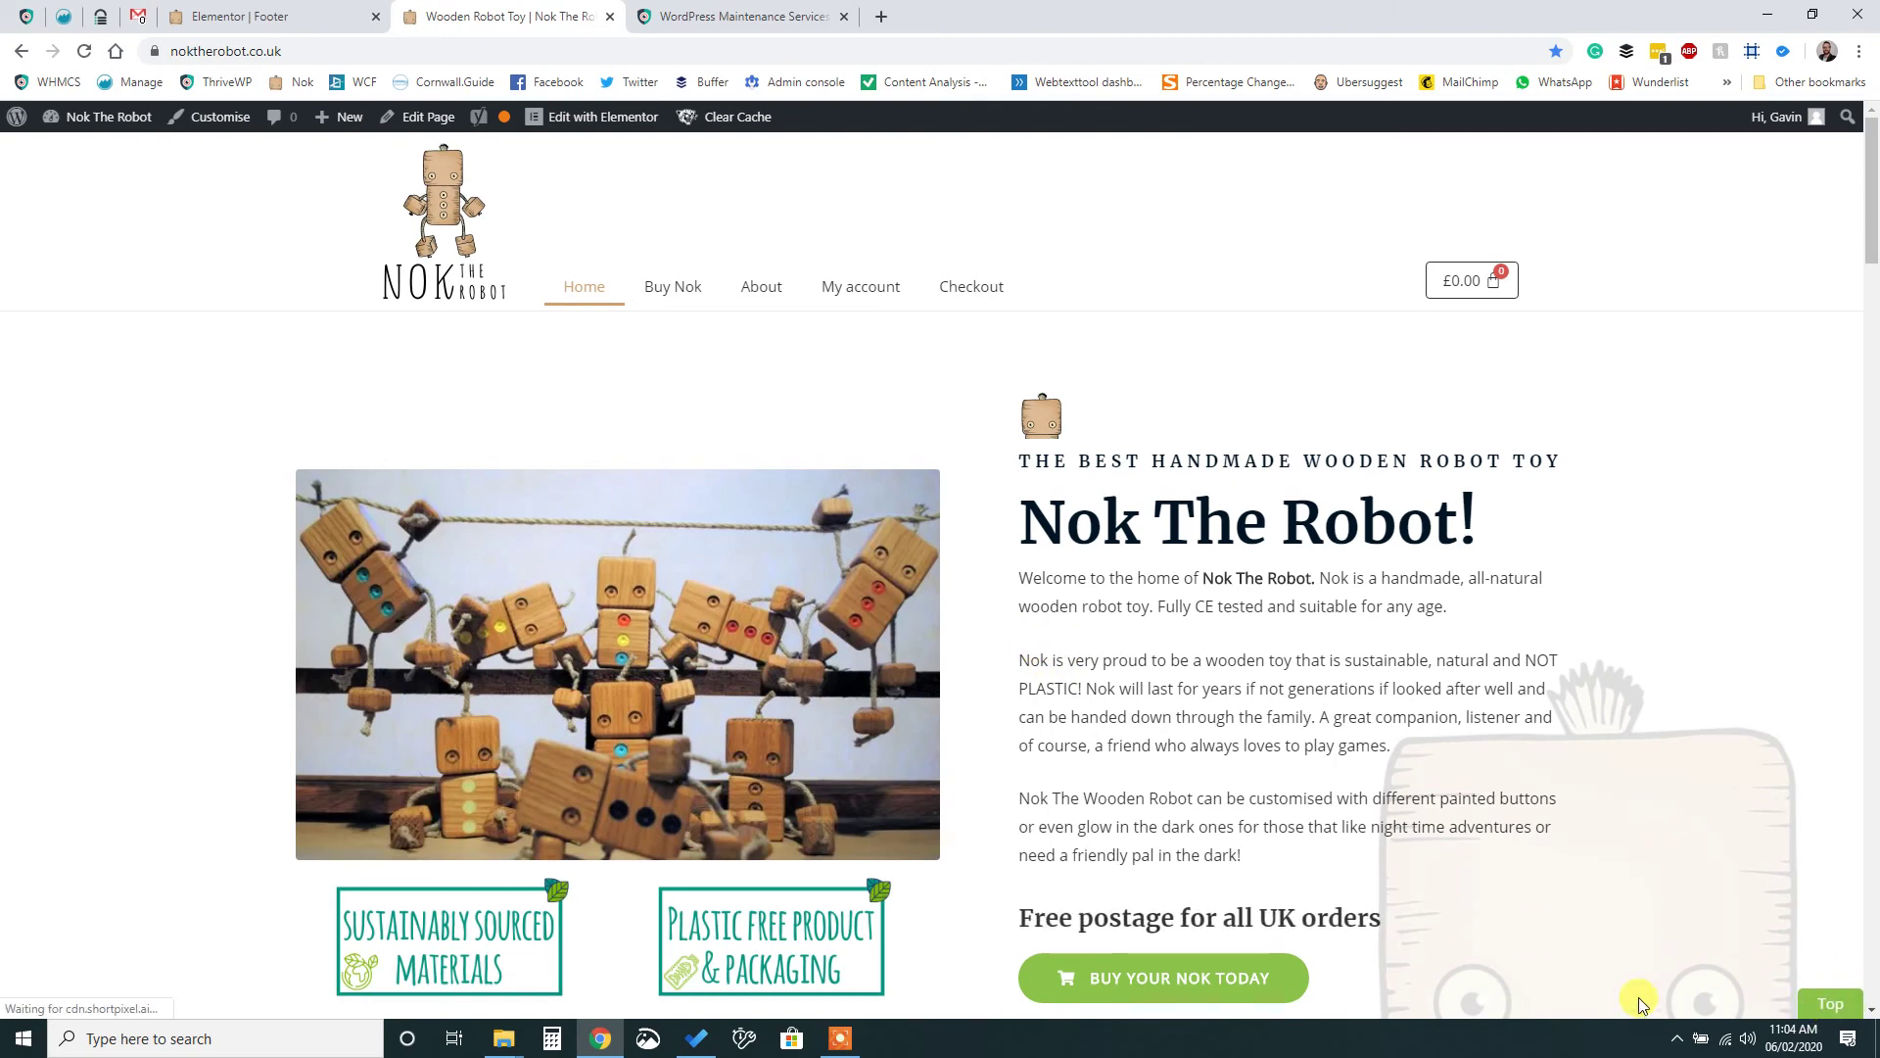
scroll(1356, 712, down, 15)
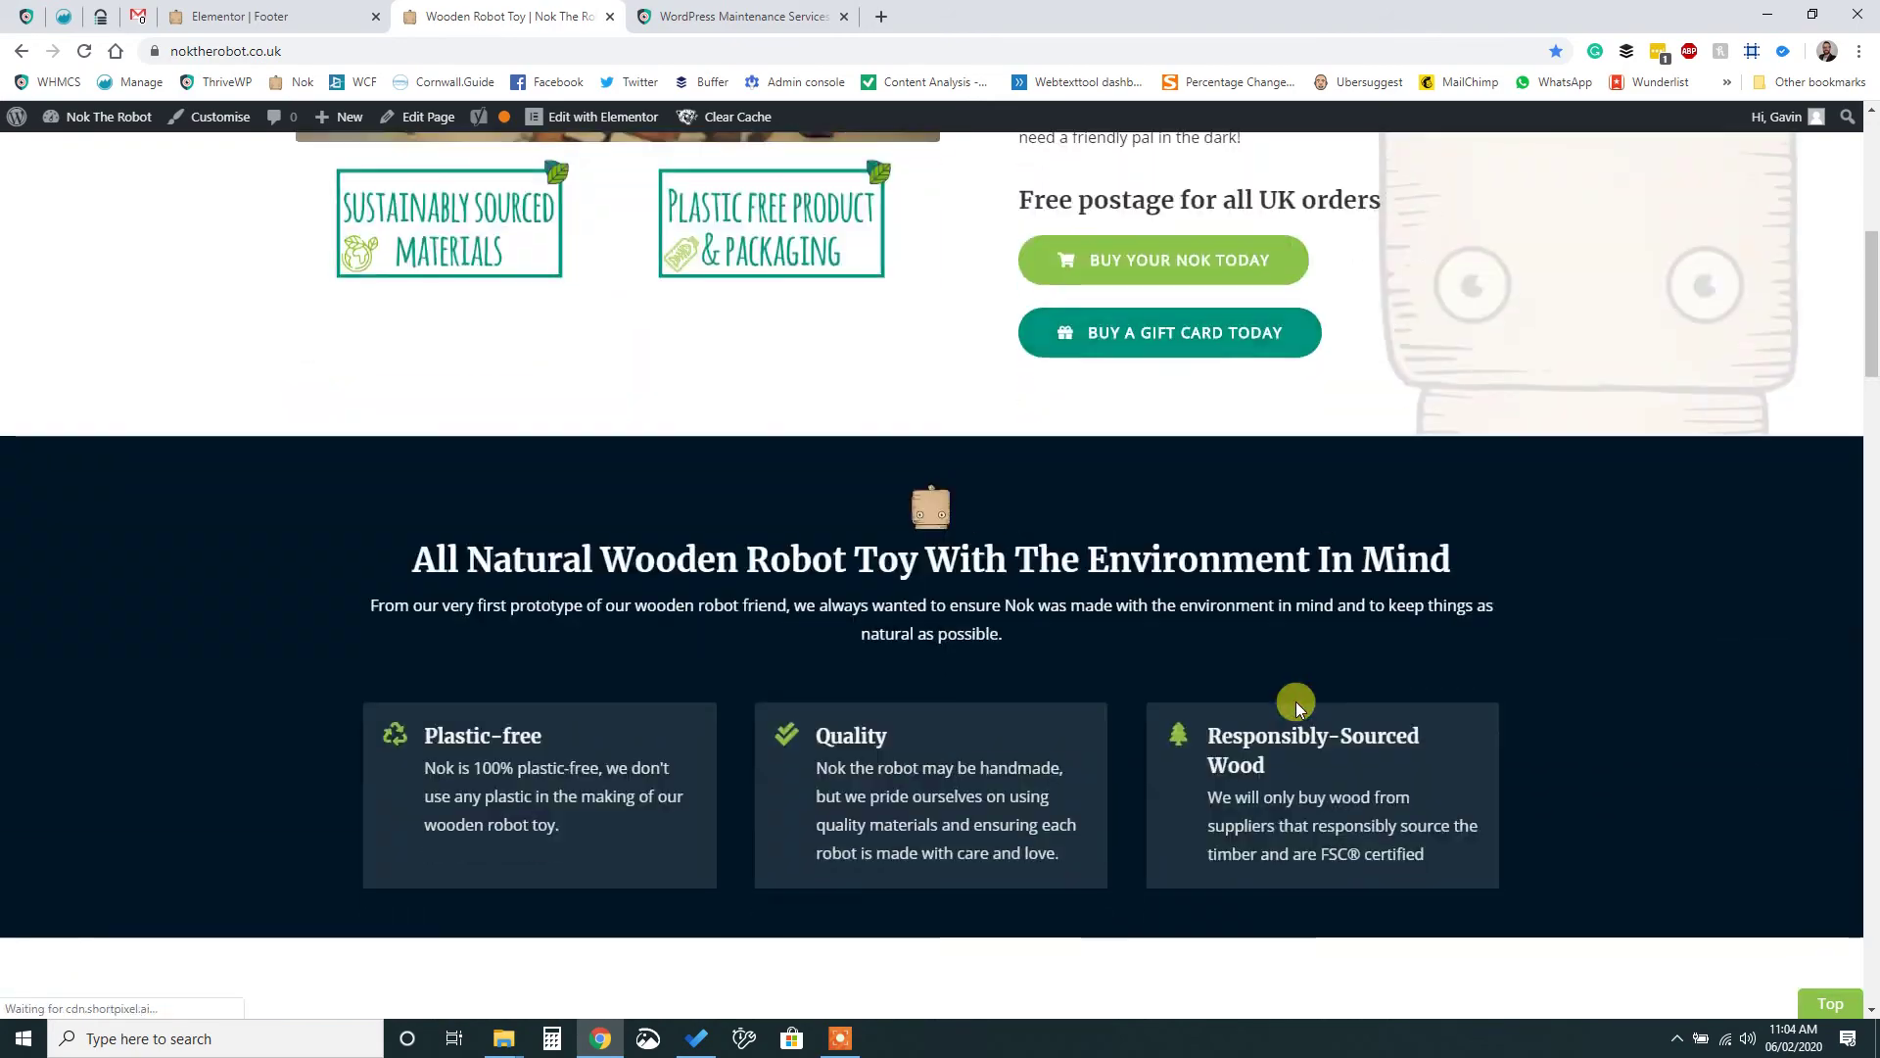
scroll(1248, 798, down, 7)
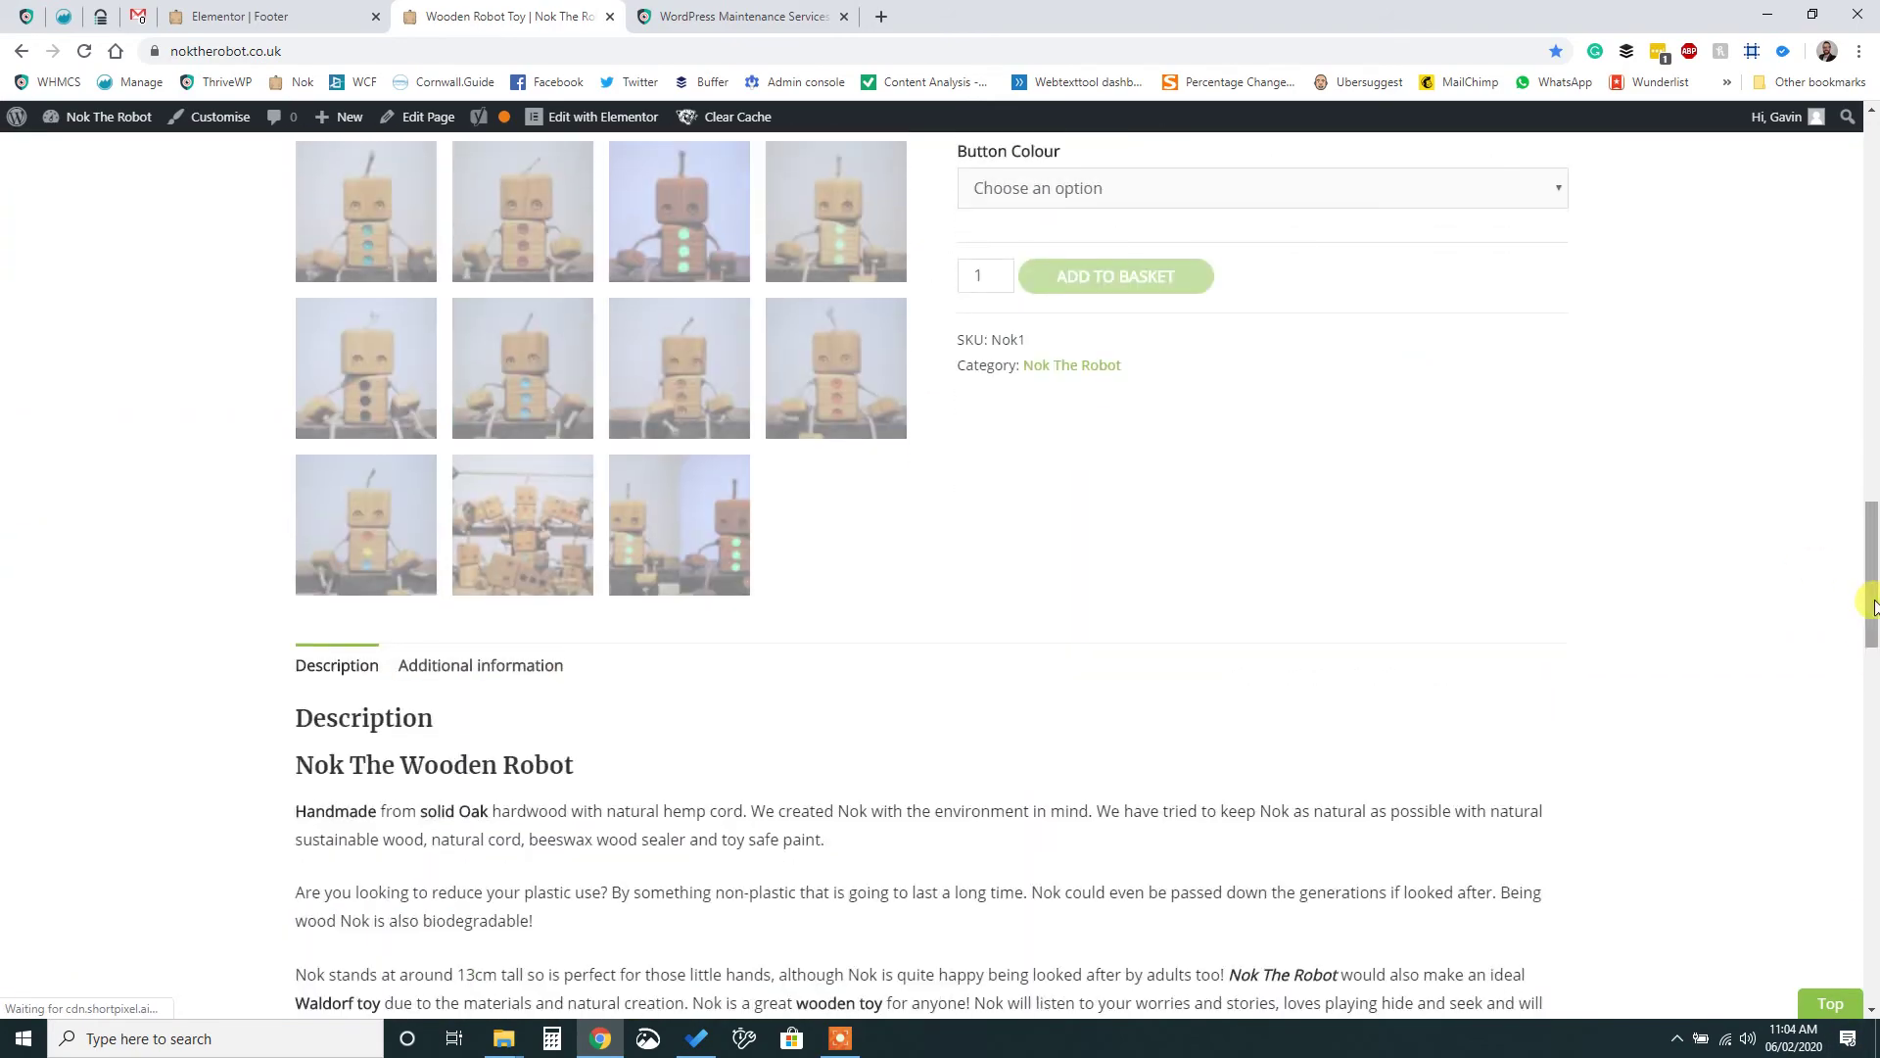
drag(1872, 601, 1175, 294)
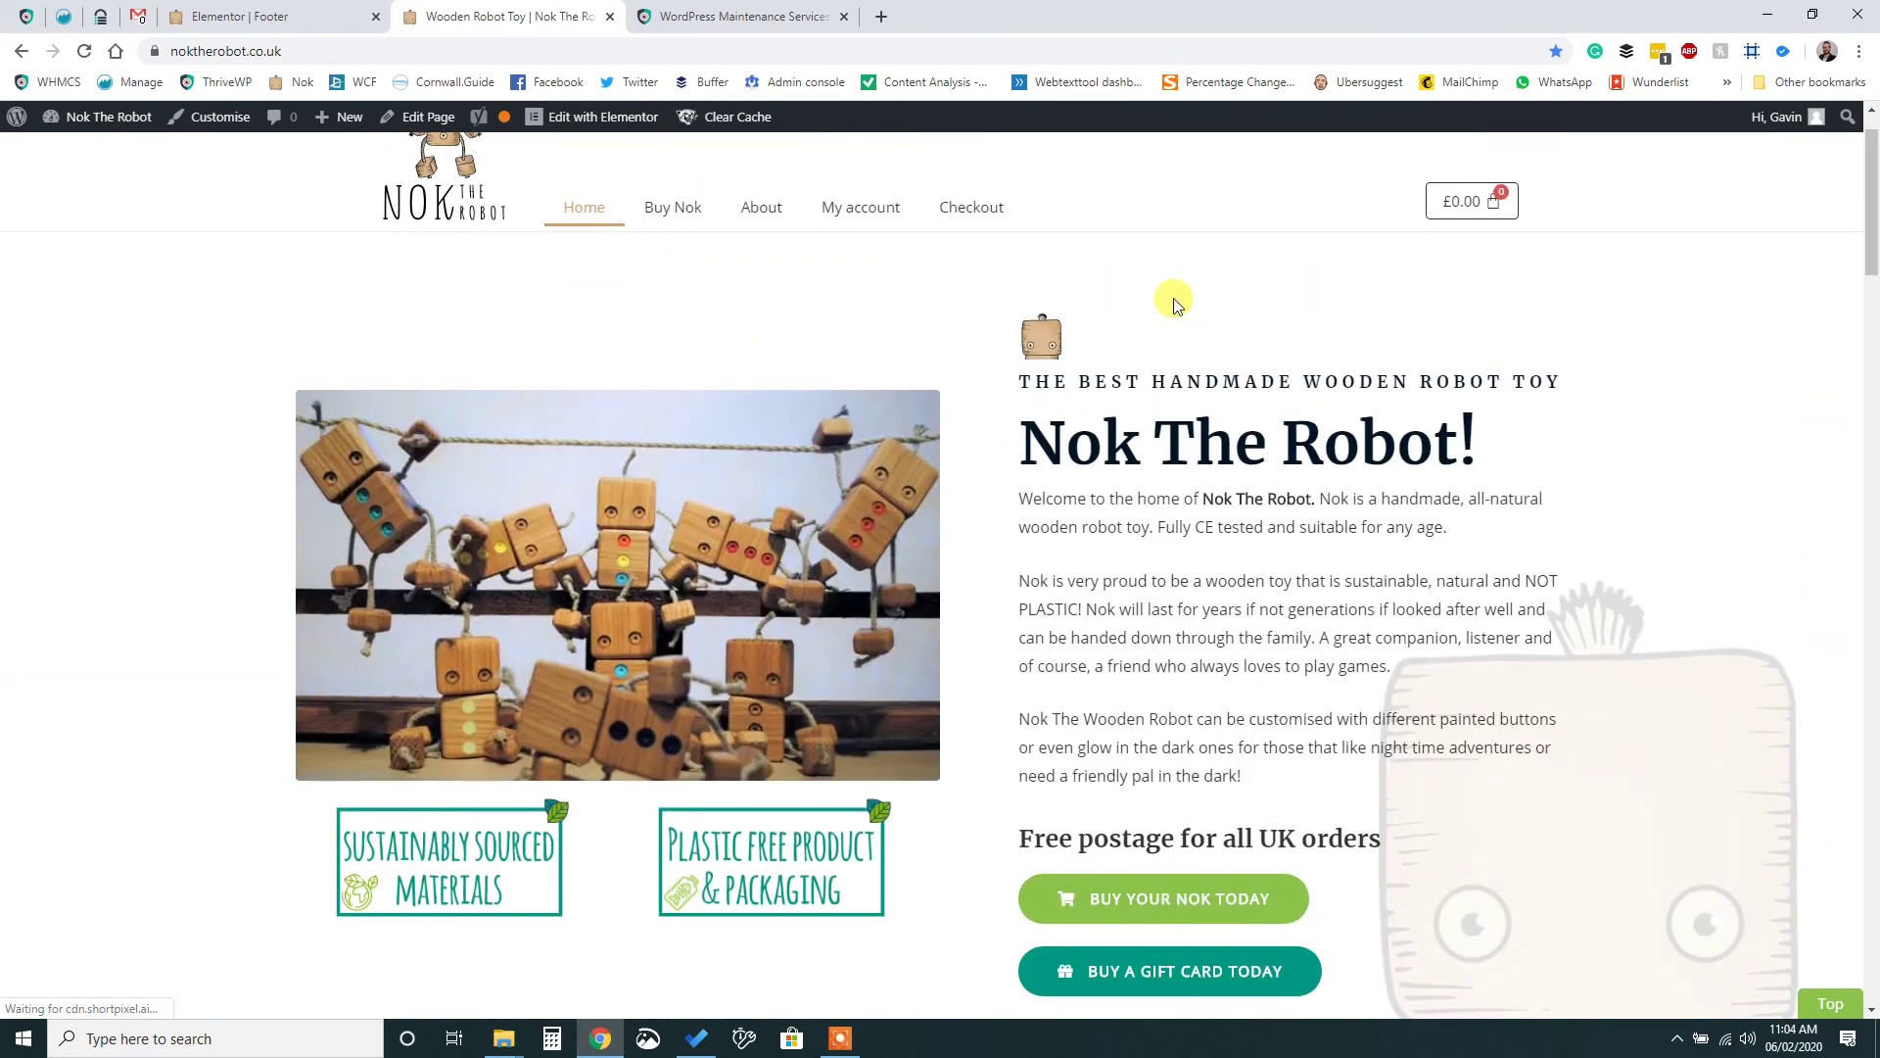
click(1228, 894)
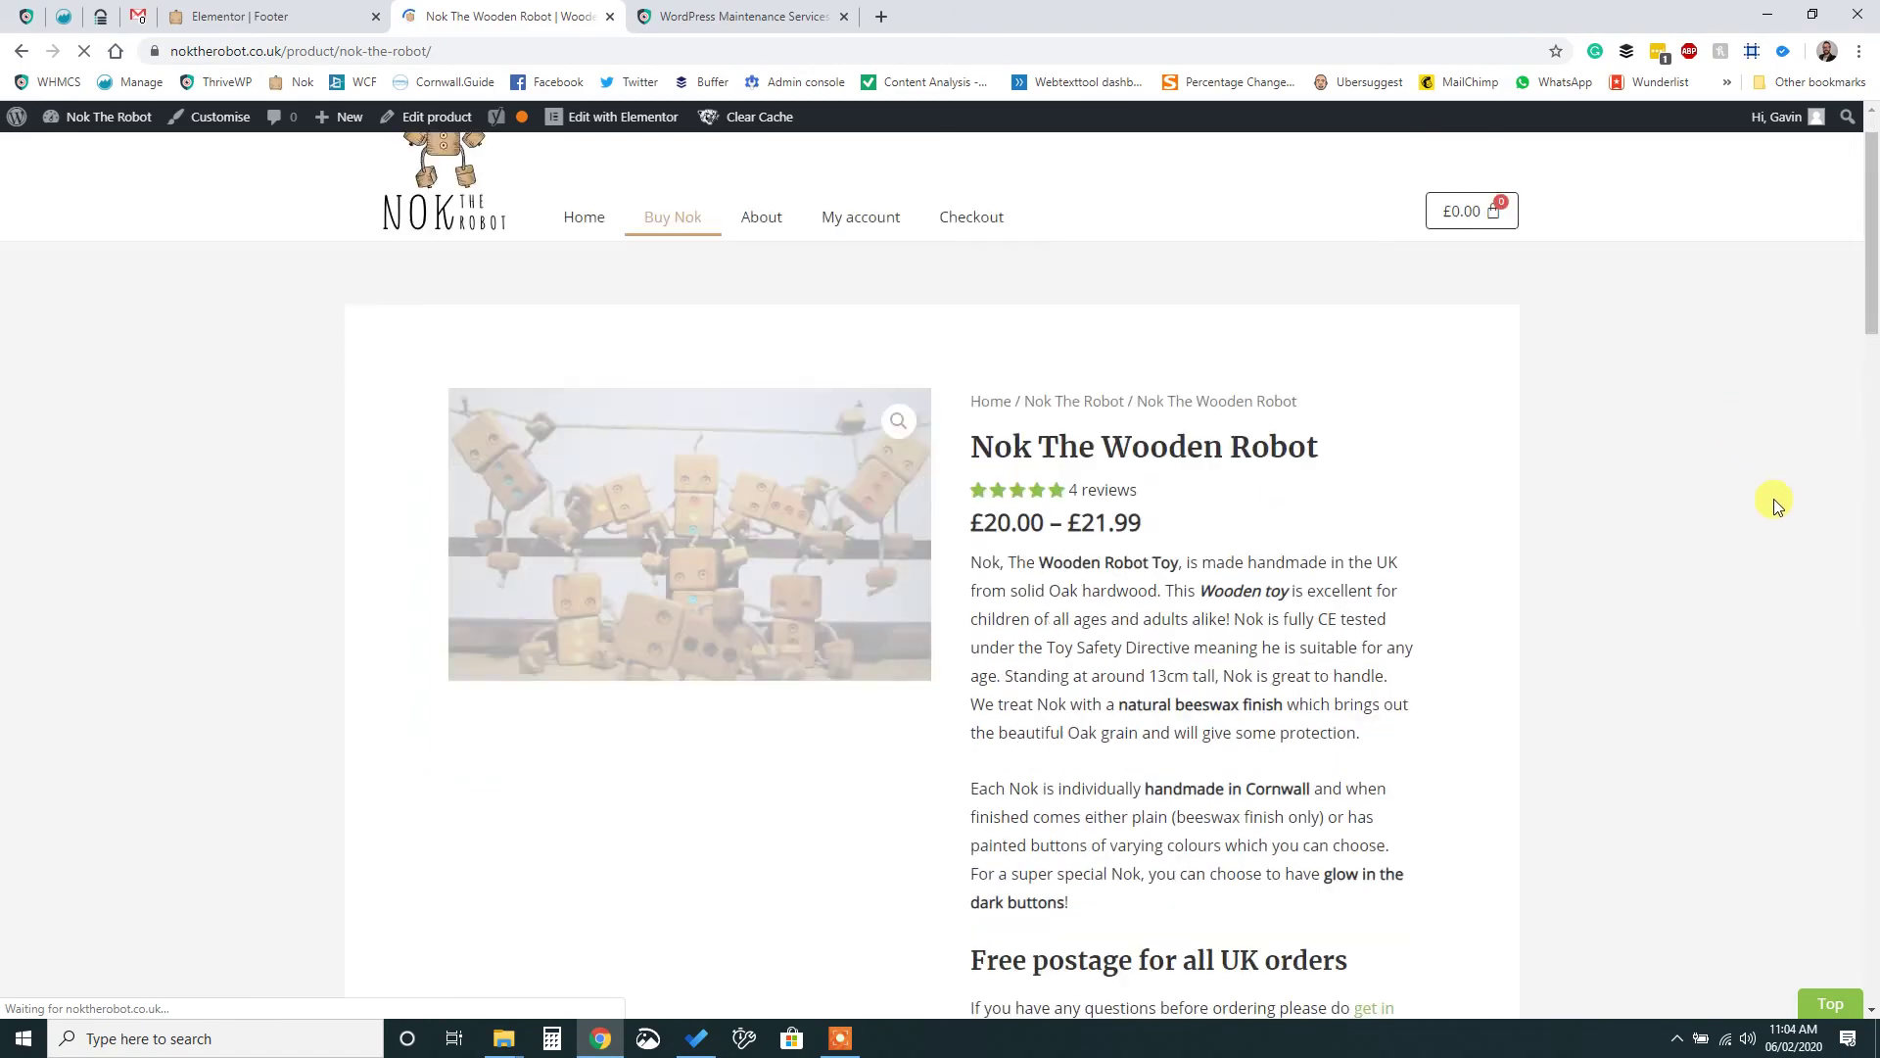
drag(1870, 196, 1848, 231)
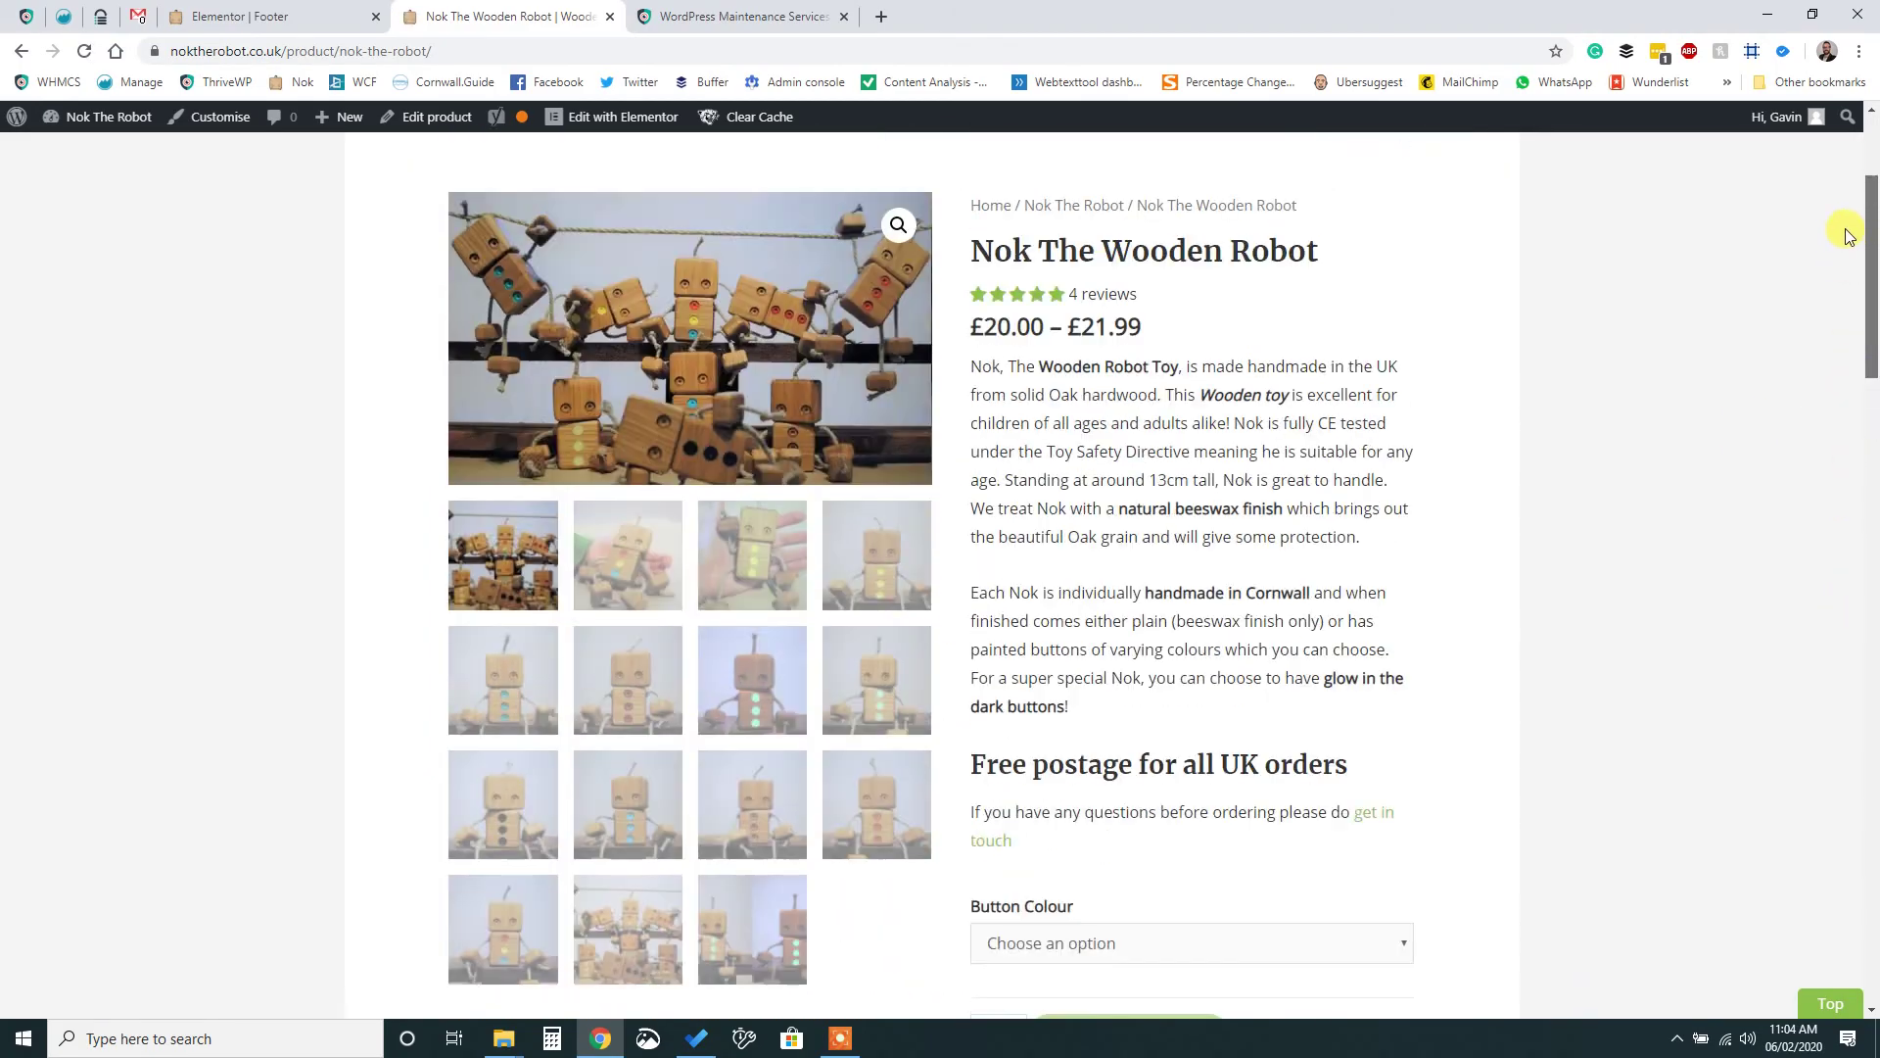
scroll(1126, 471, up, 3)
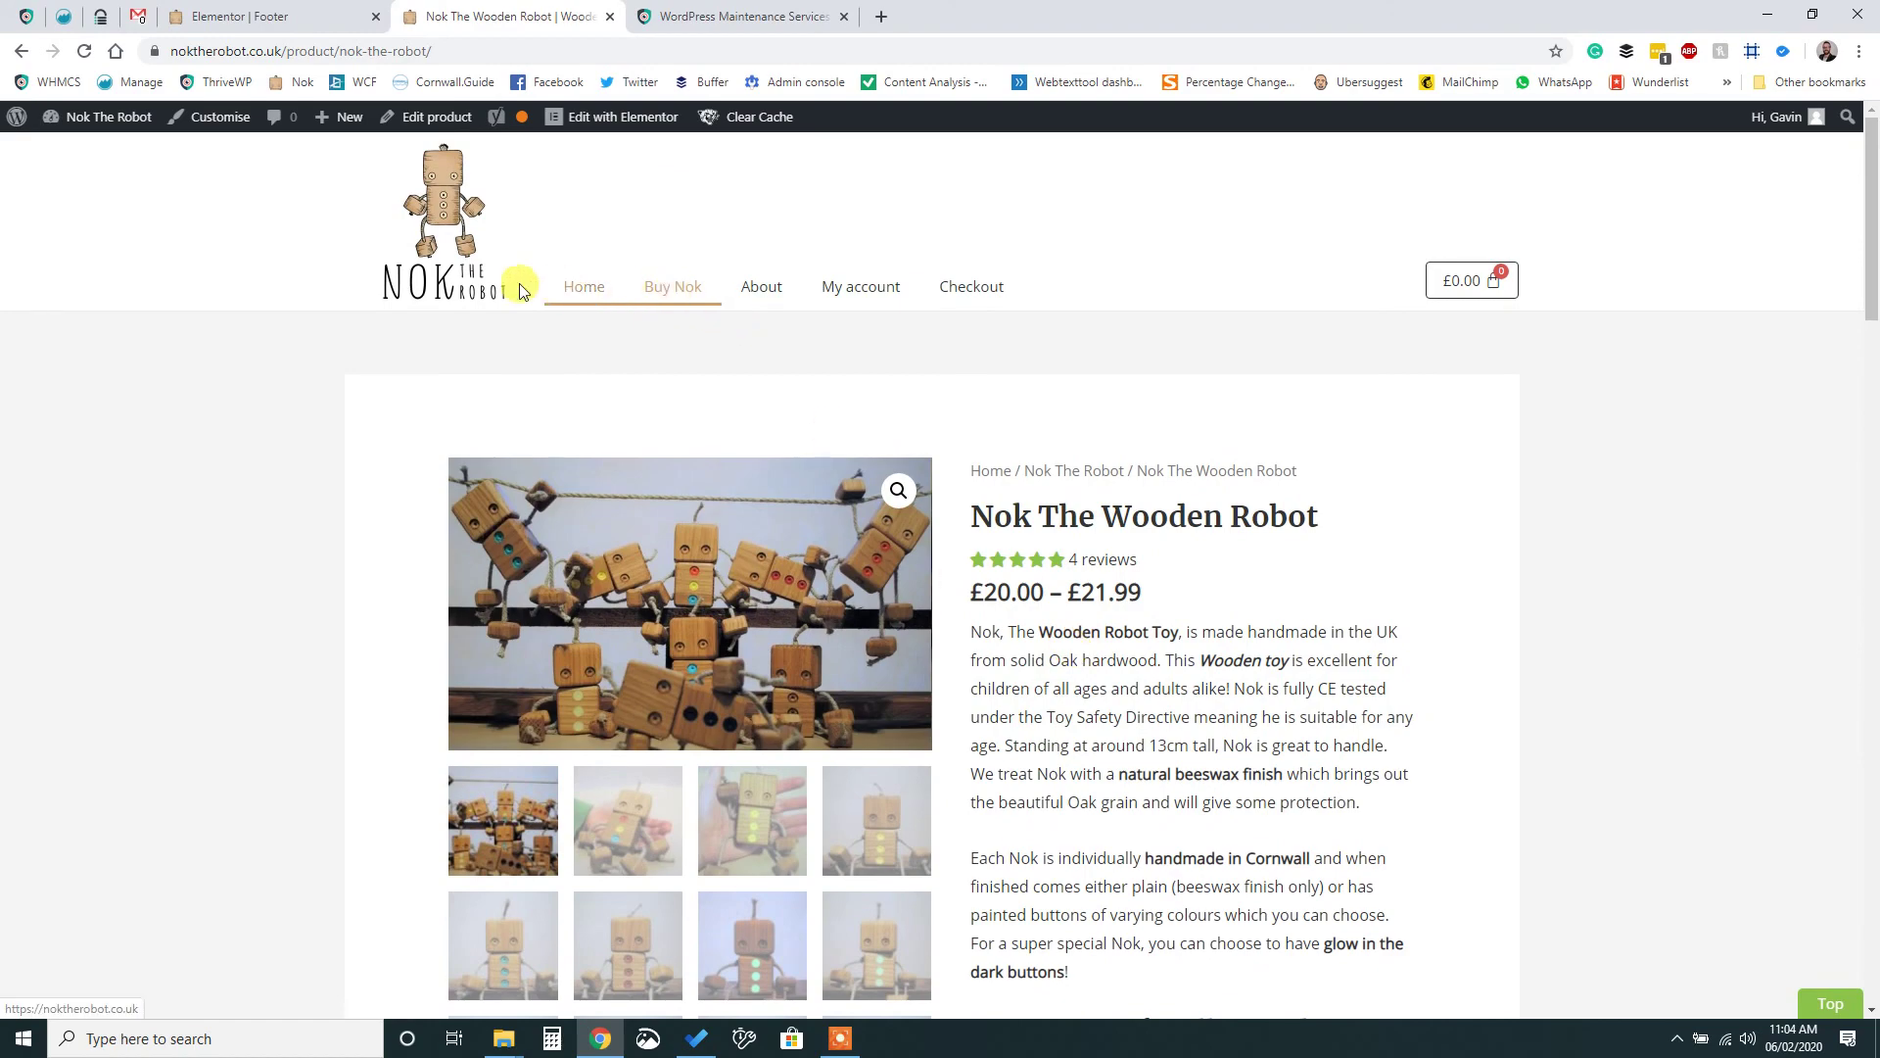
click(430, 231)
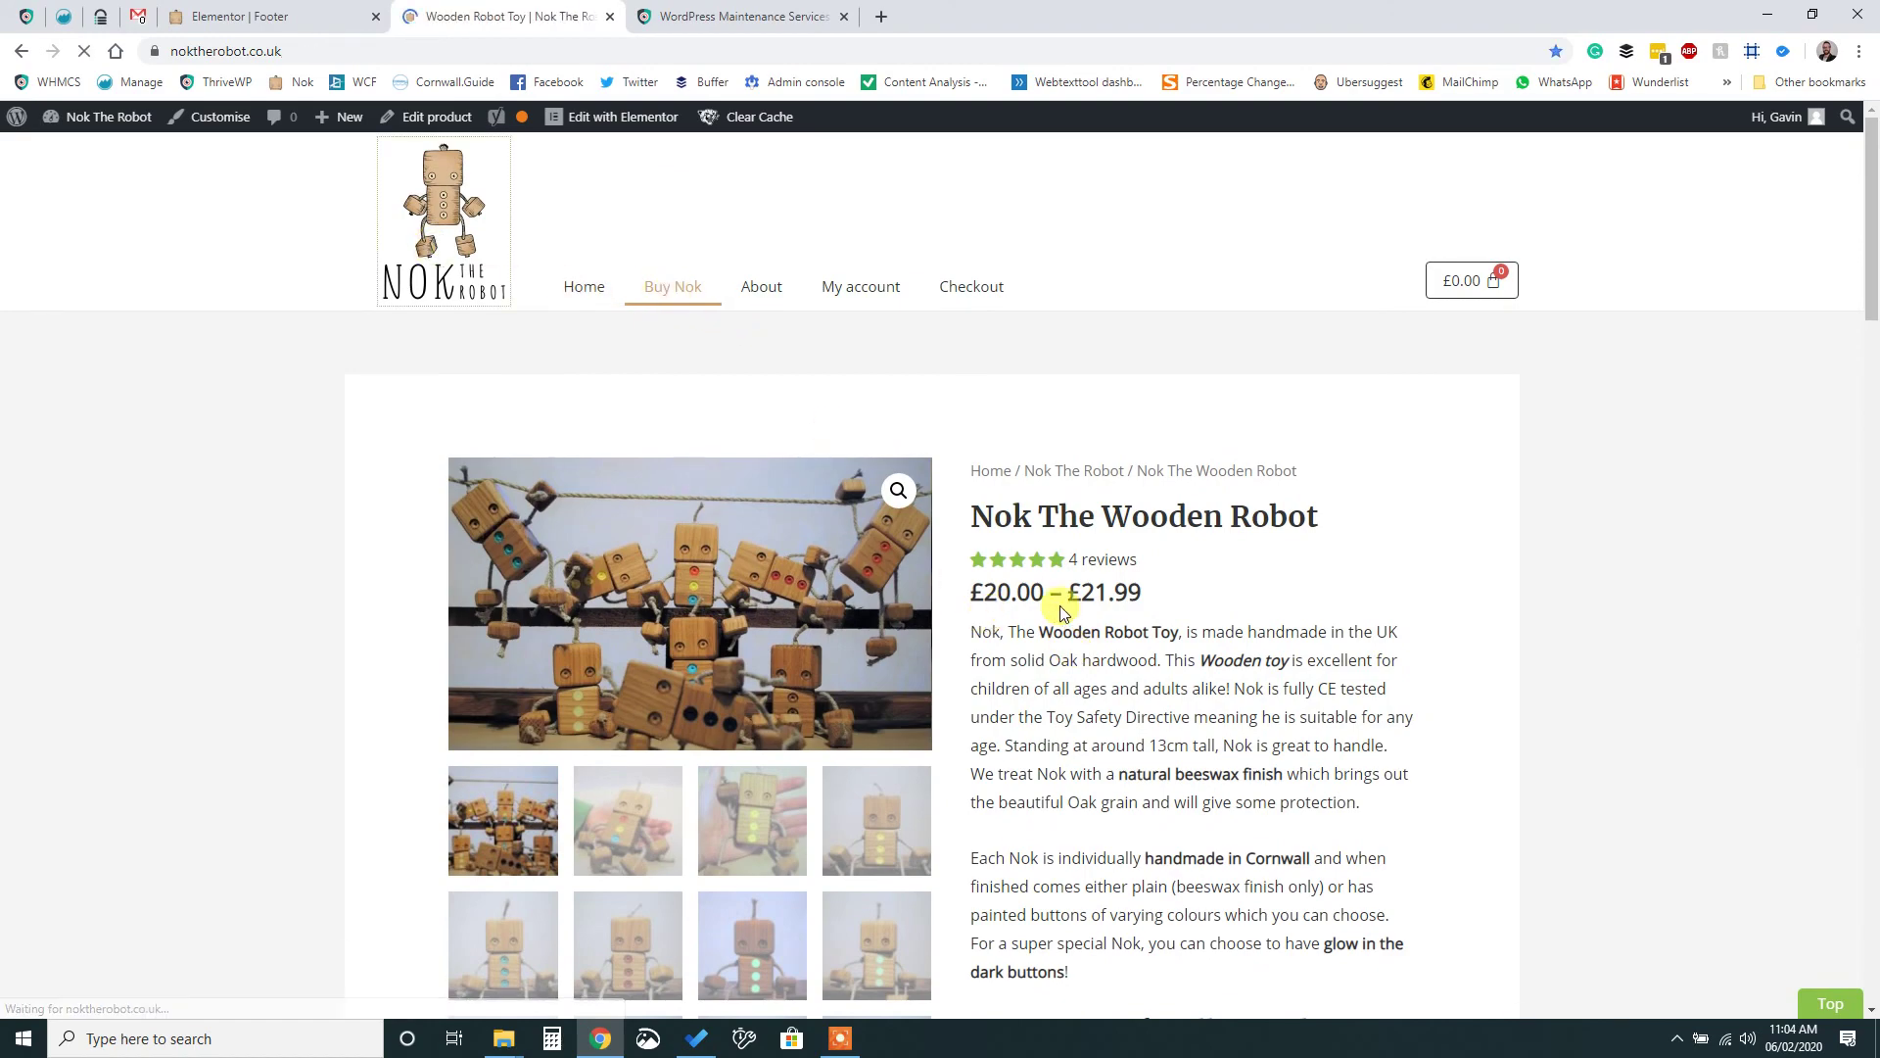
- Scroll down to the homepage footer and use the green Top button to jump back up
scroll(1141, 703, down, 2)
scroll(1147, 704, down, 10)
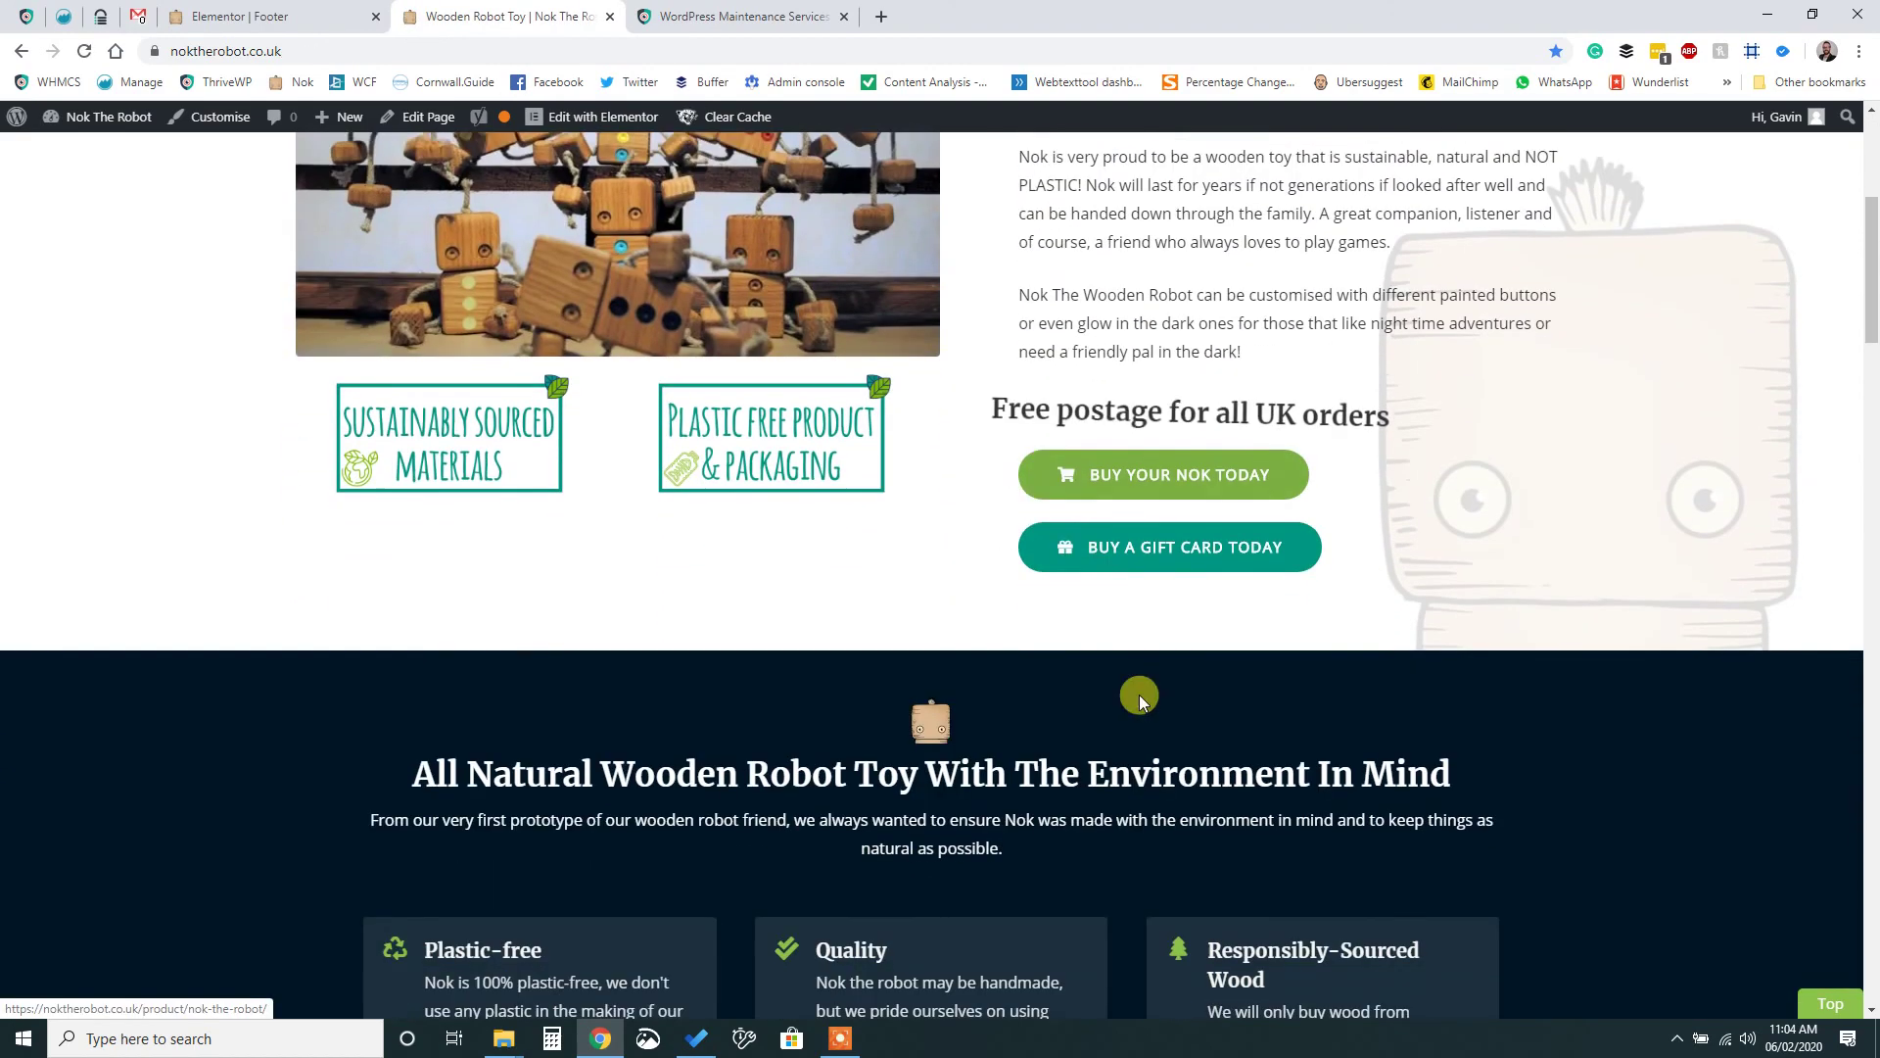
scroll(799, 702, down, 12)
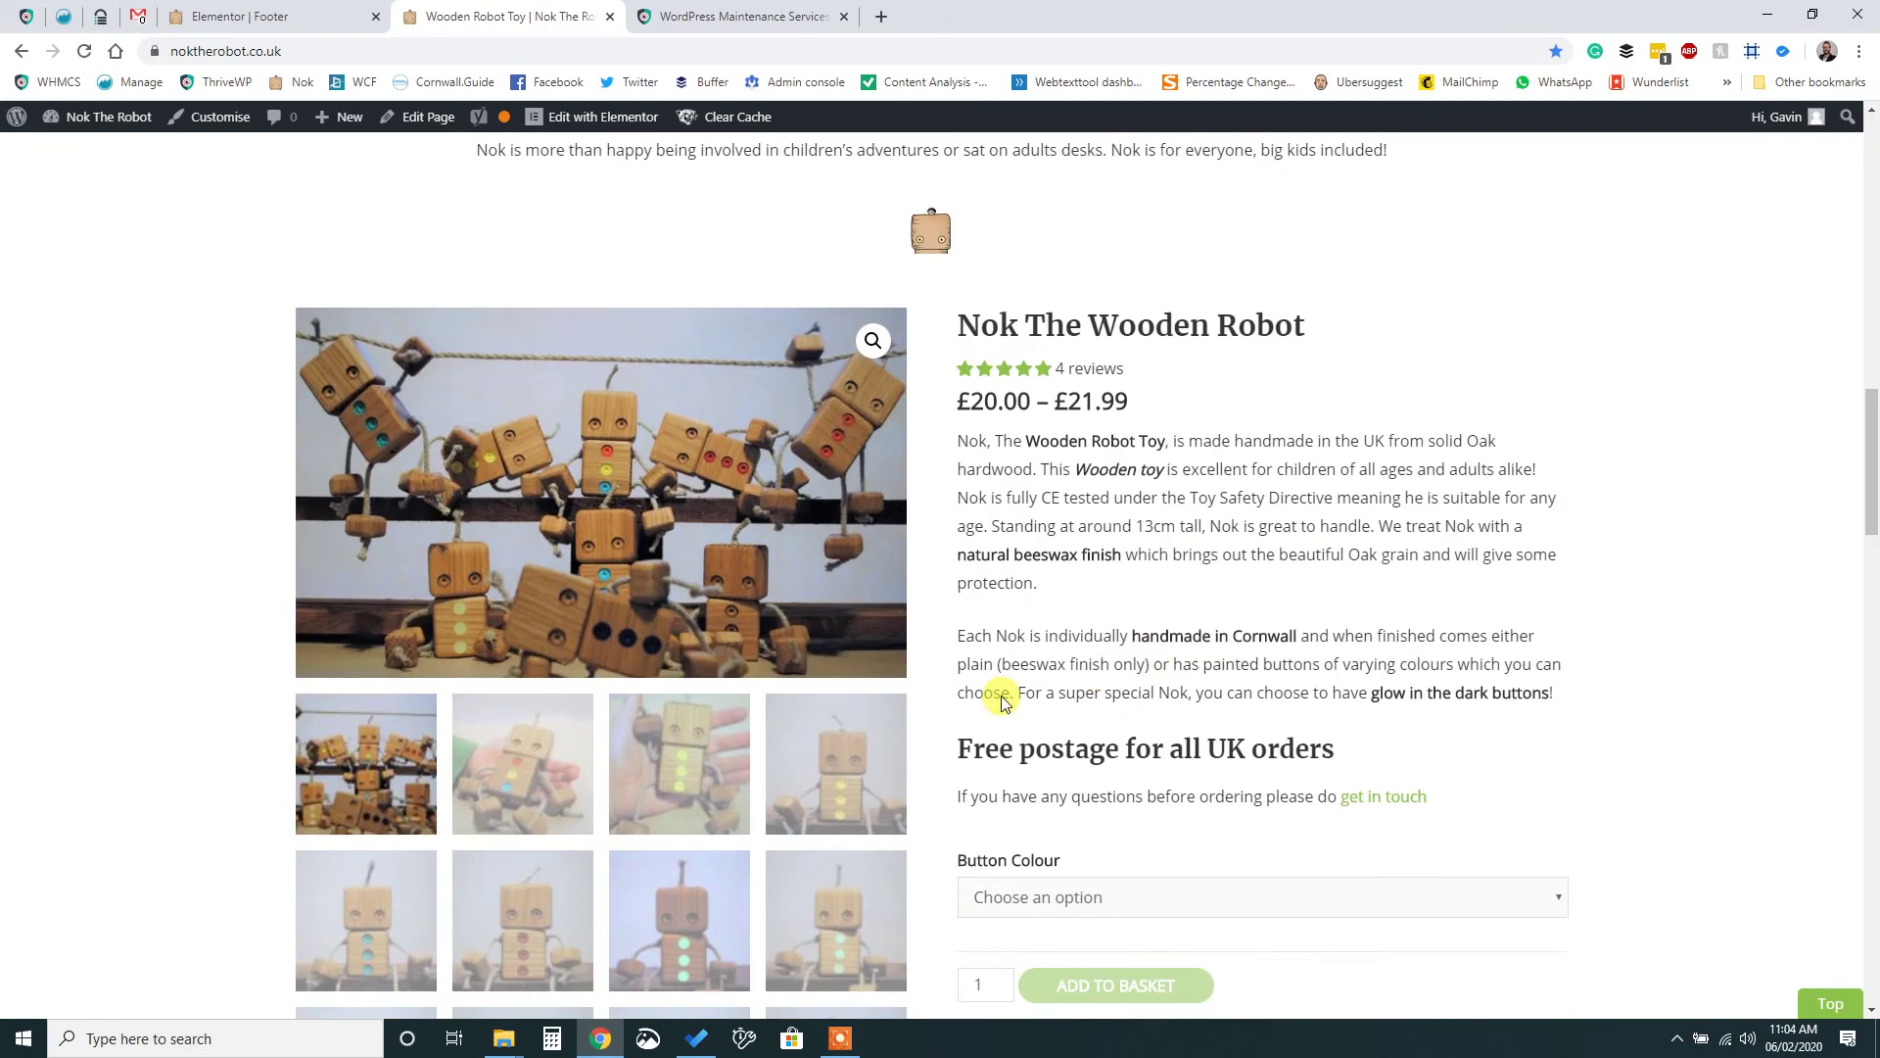
scroll(894, 733, down, 15)
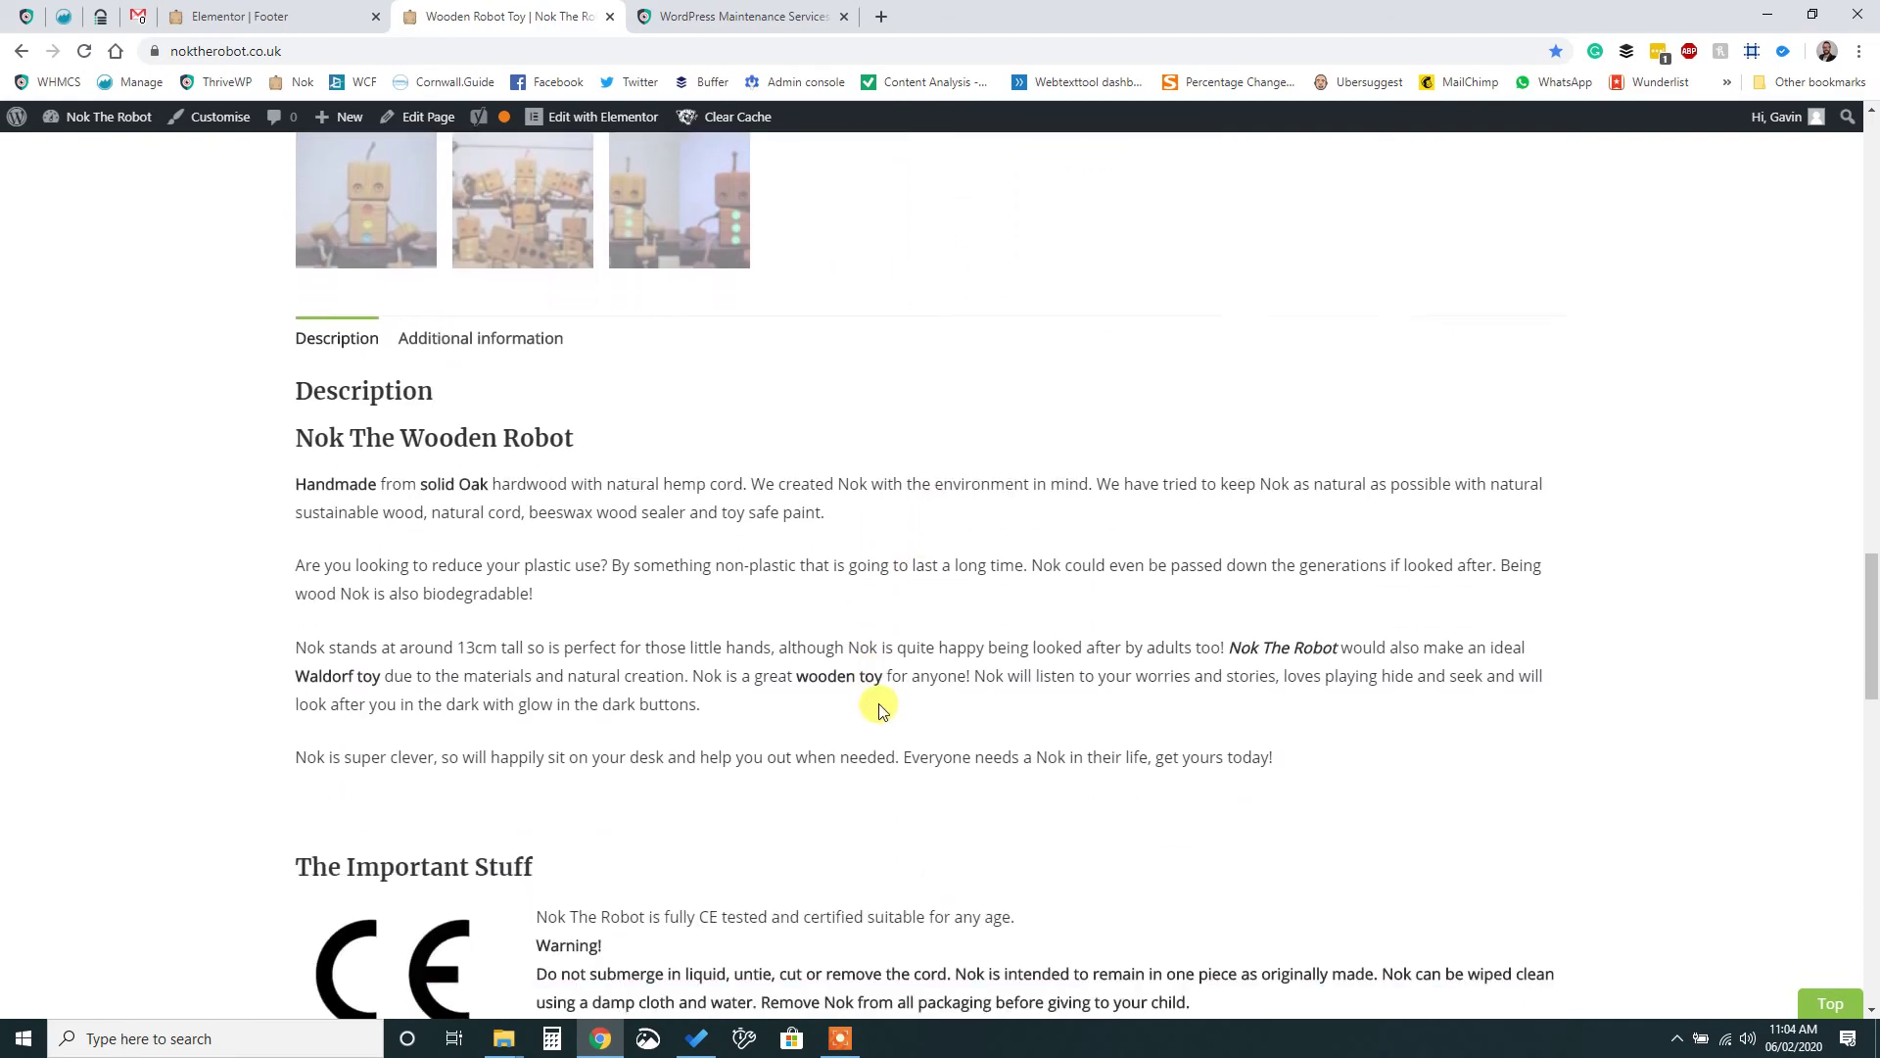
scroll(866, 769, down, 3)
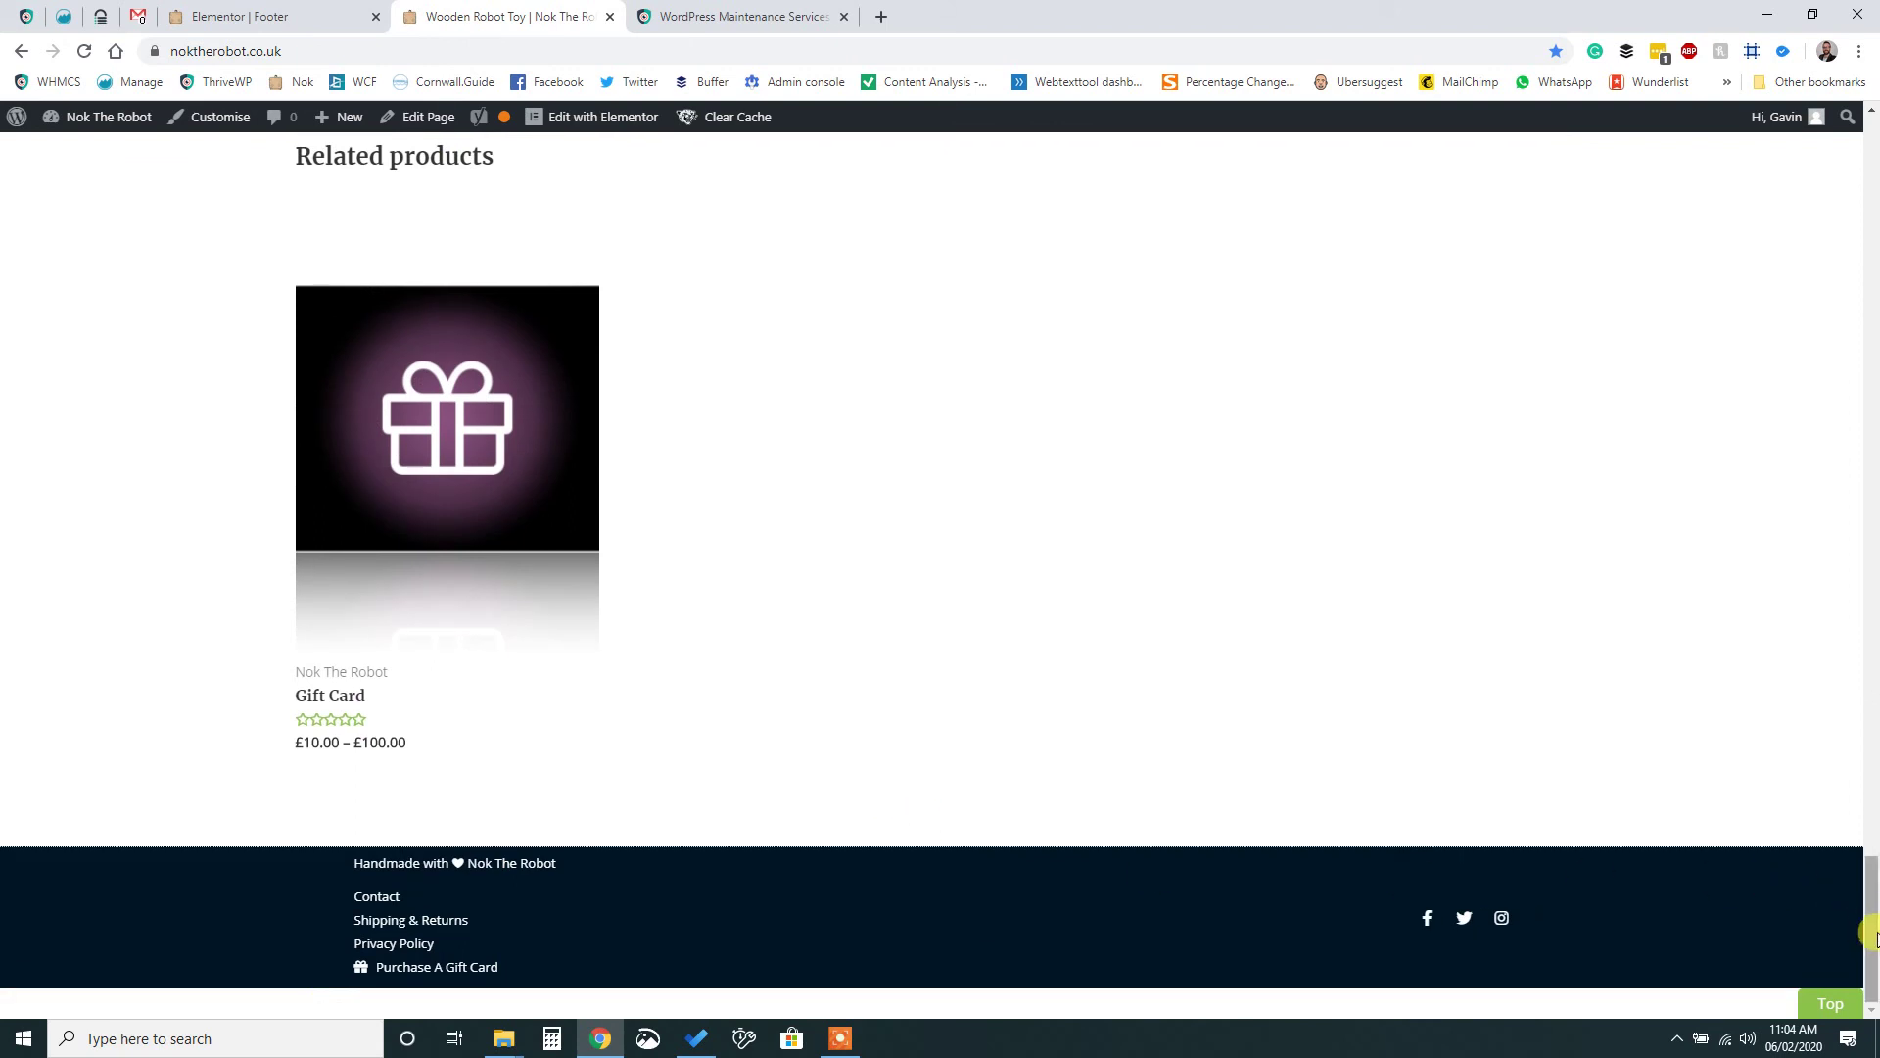
click(1828, 1006)
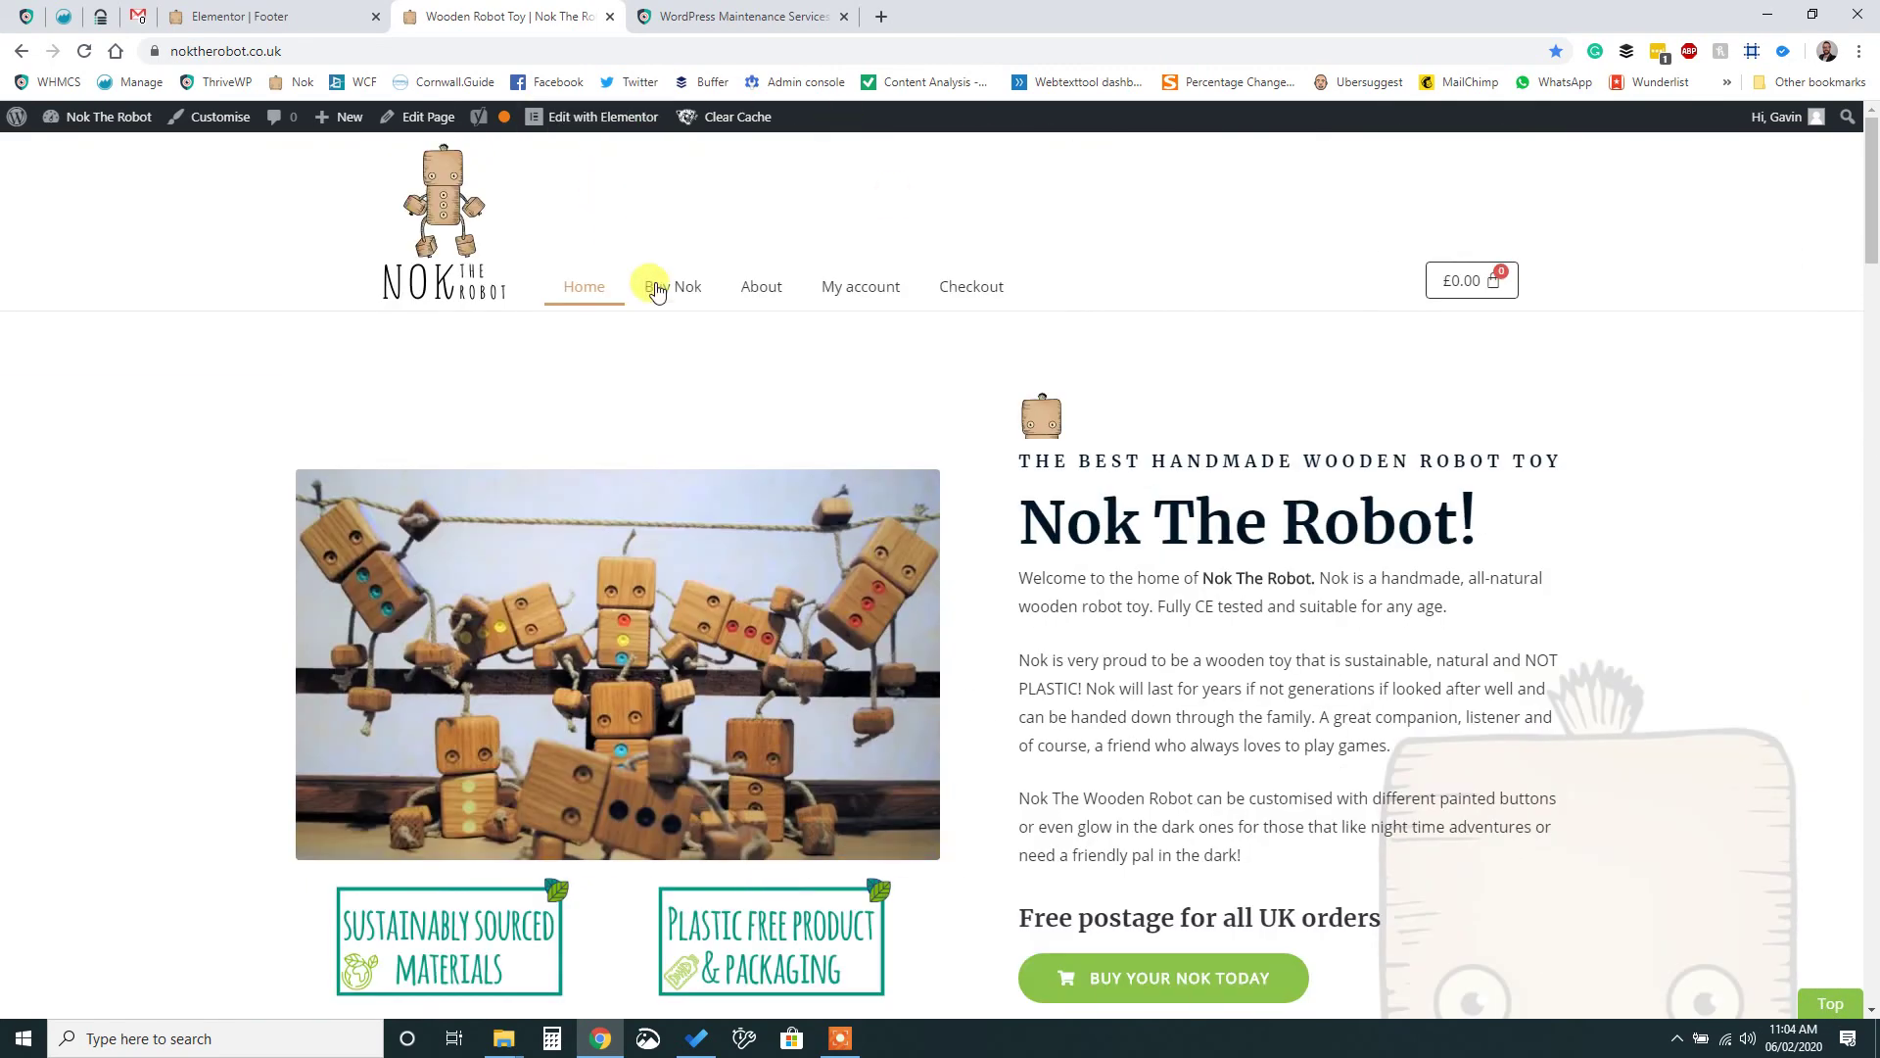
- Test the Top button on the About page, return to the homepage, then open the ThriveWP tab
click(752, 290)
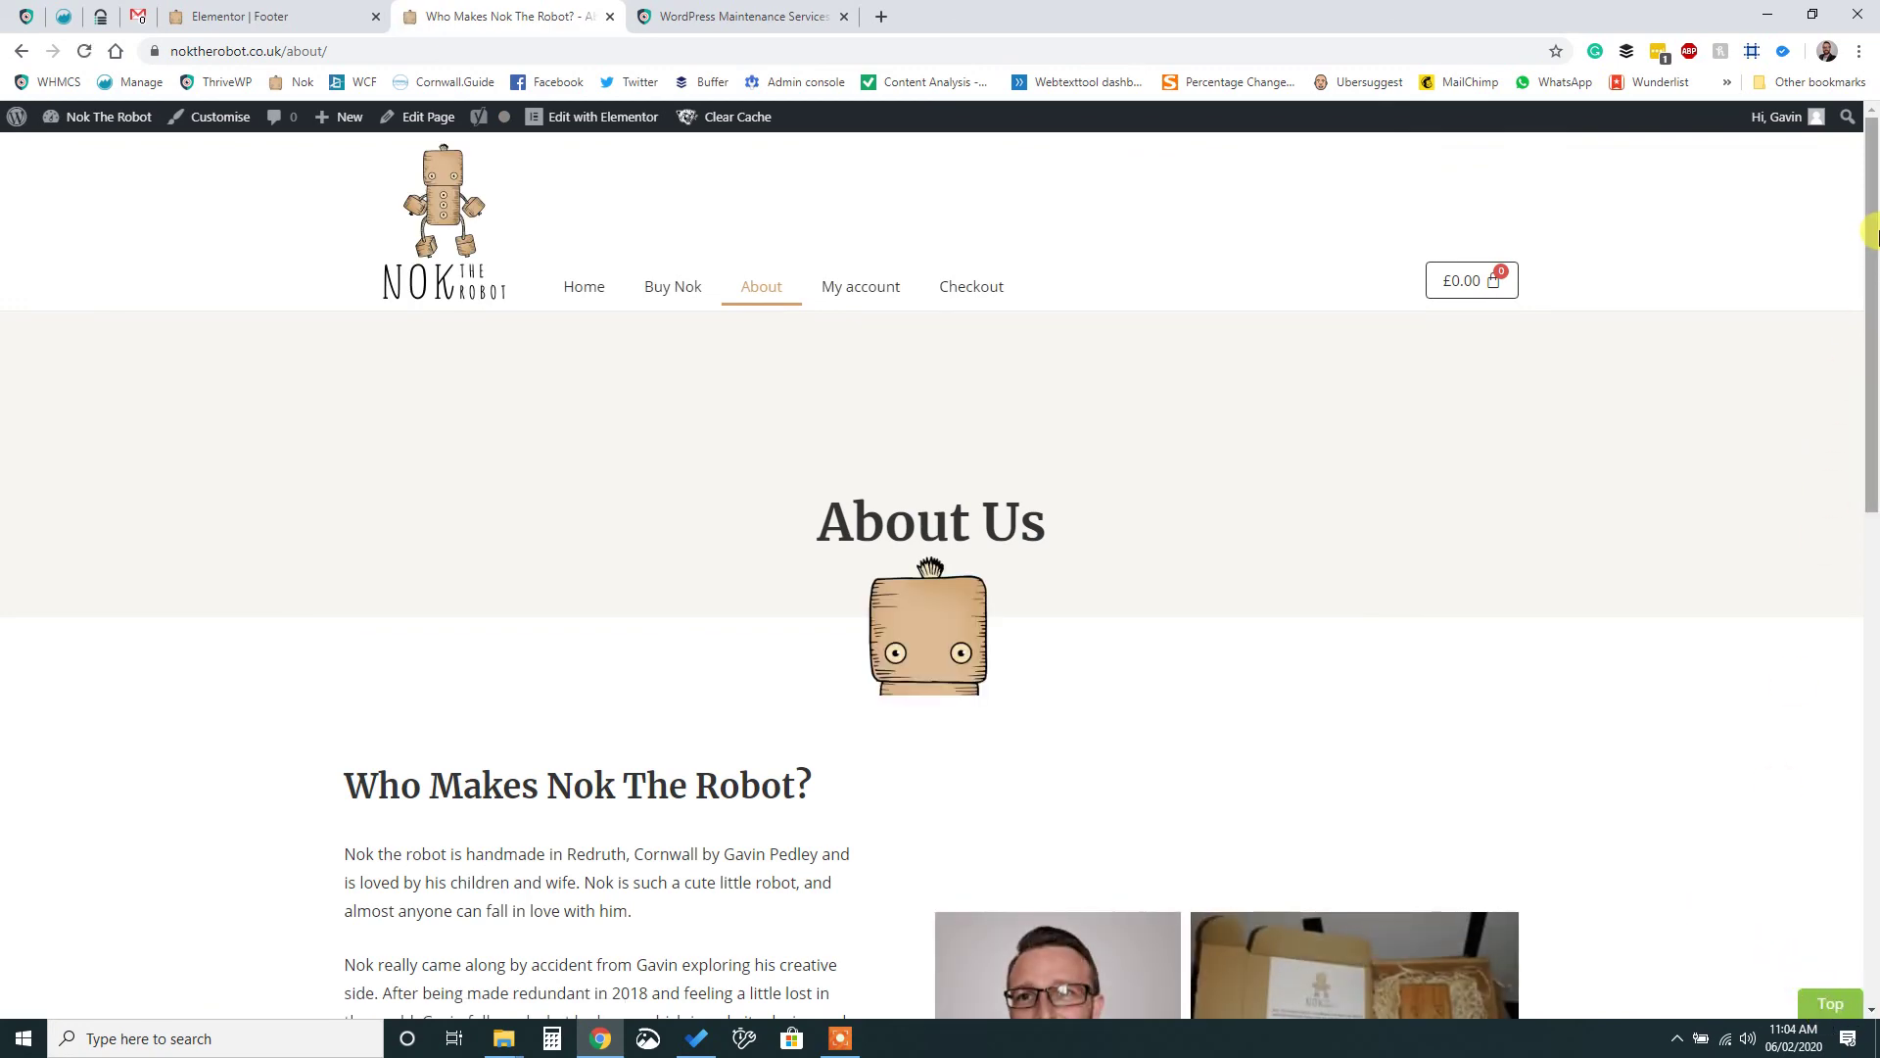
drag(1871, 238, 1865, 774)
click(1828, 1004)
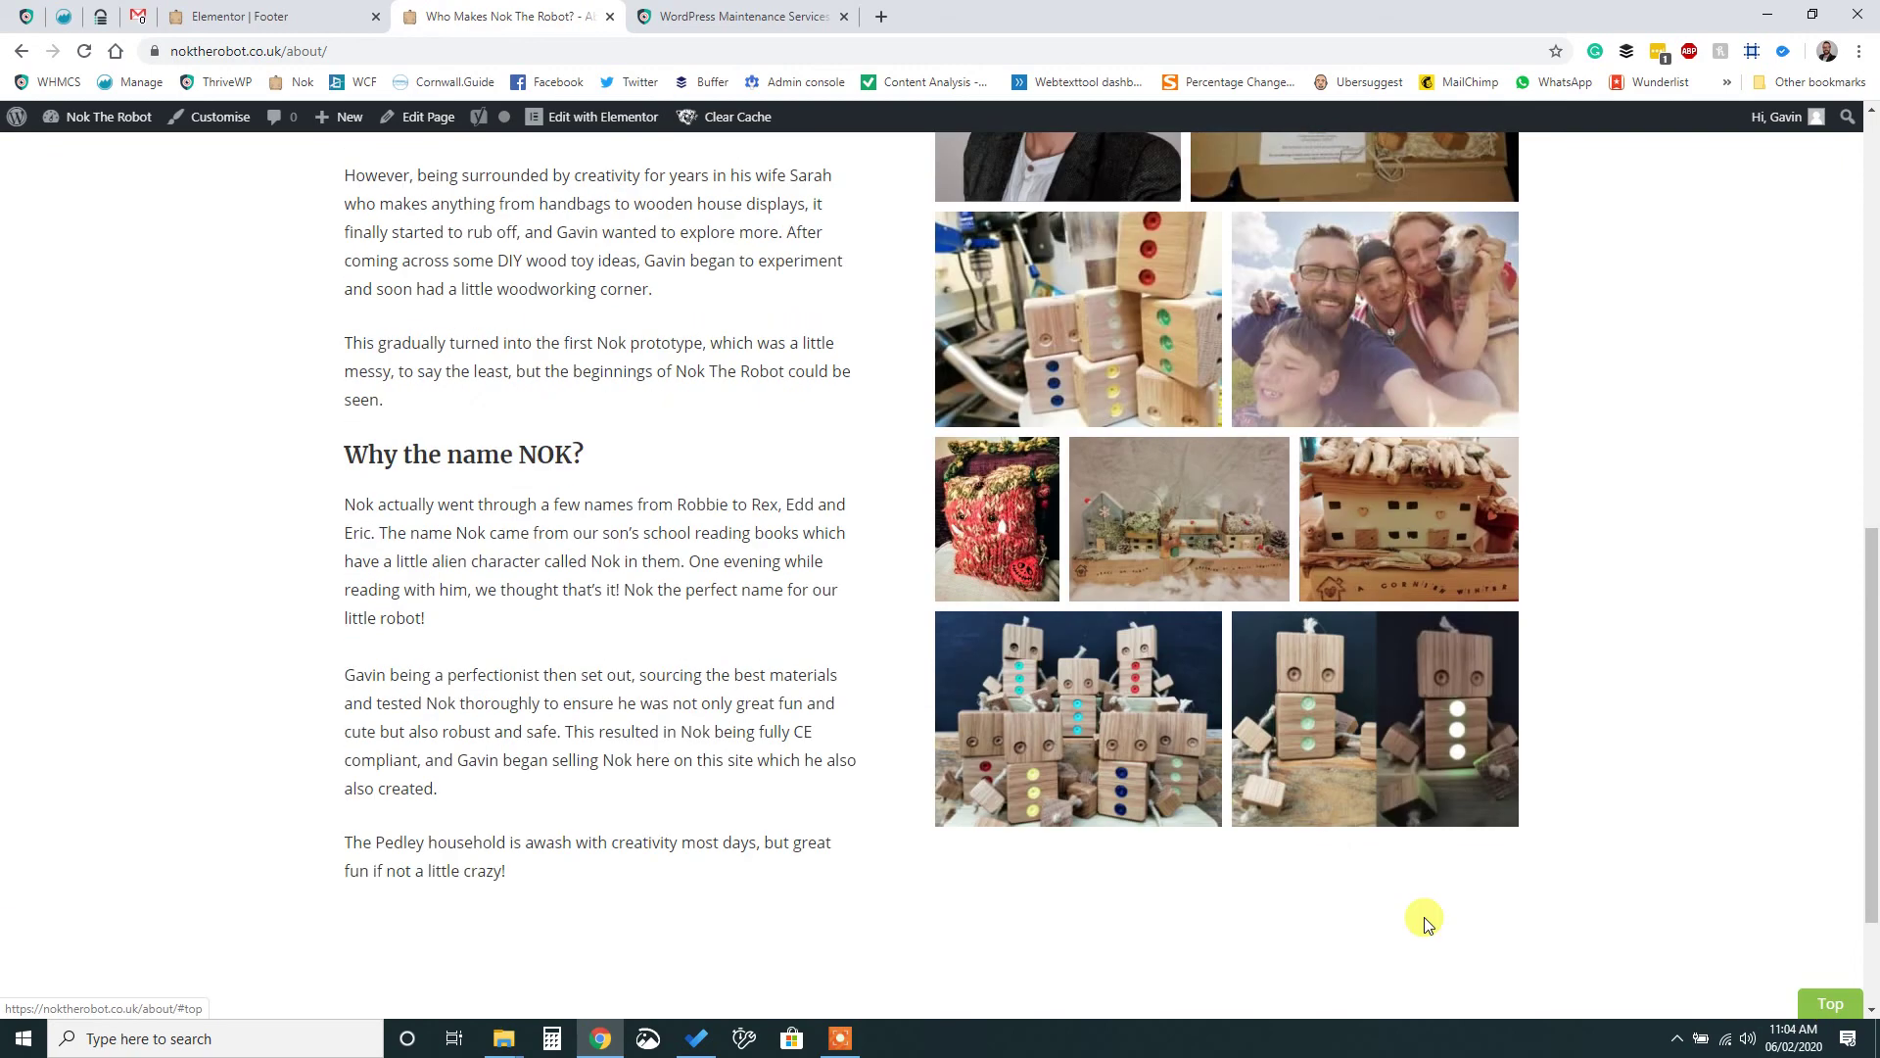
click(453, 224)
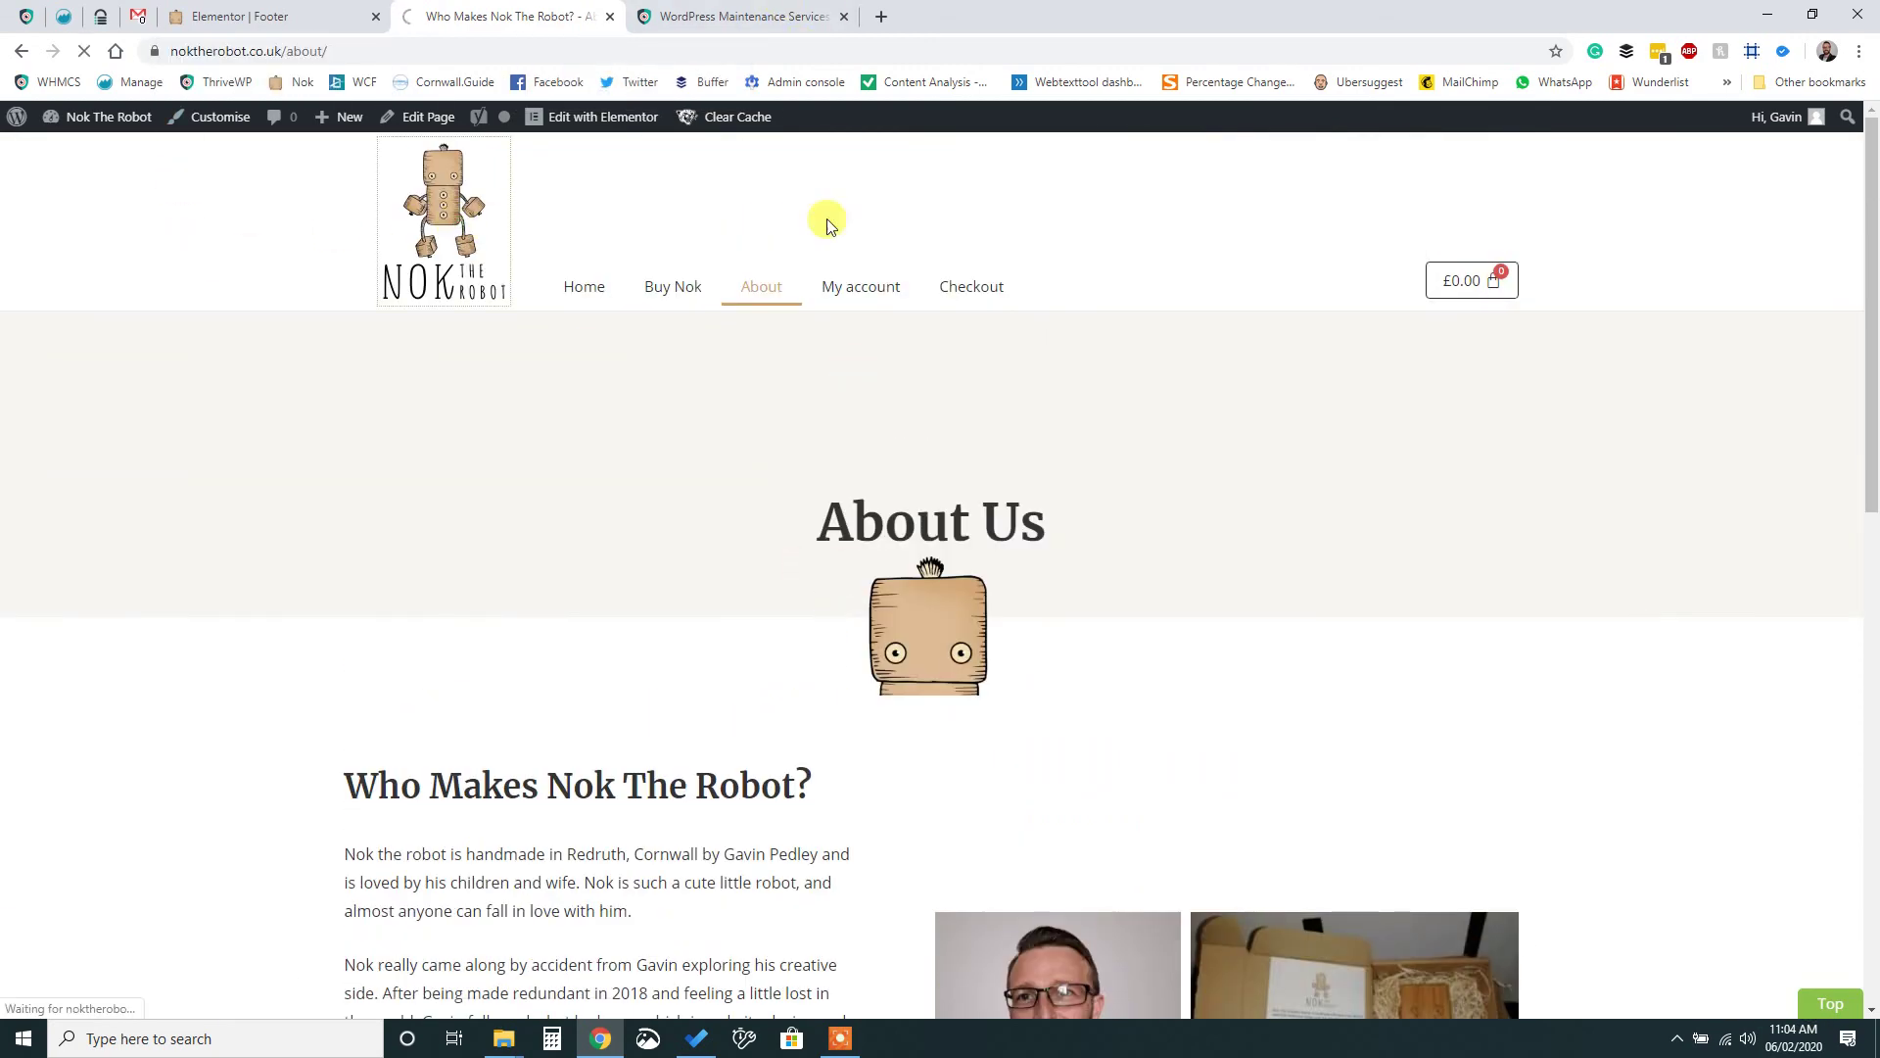
click(764, 10)
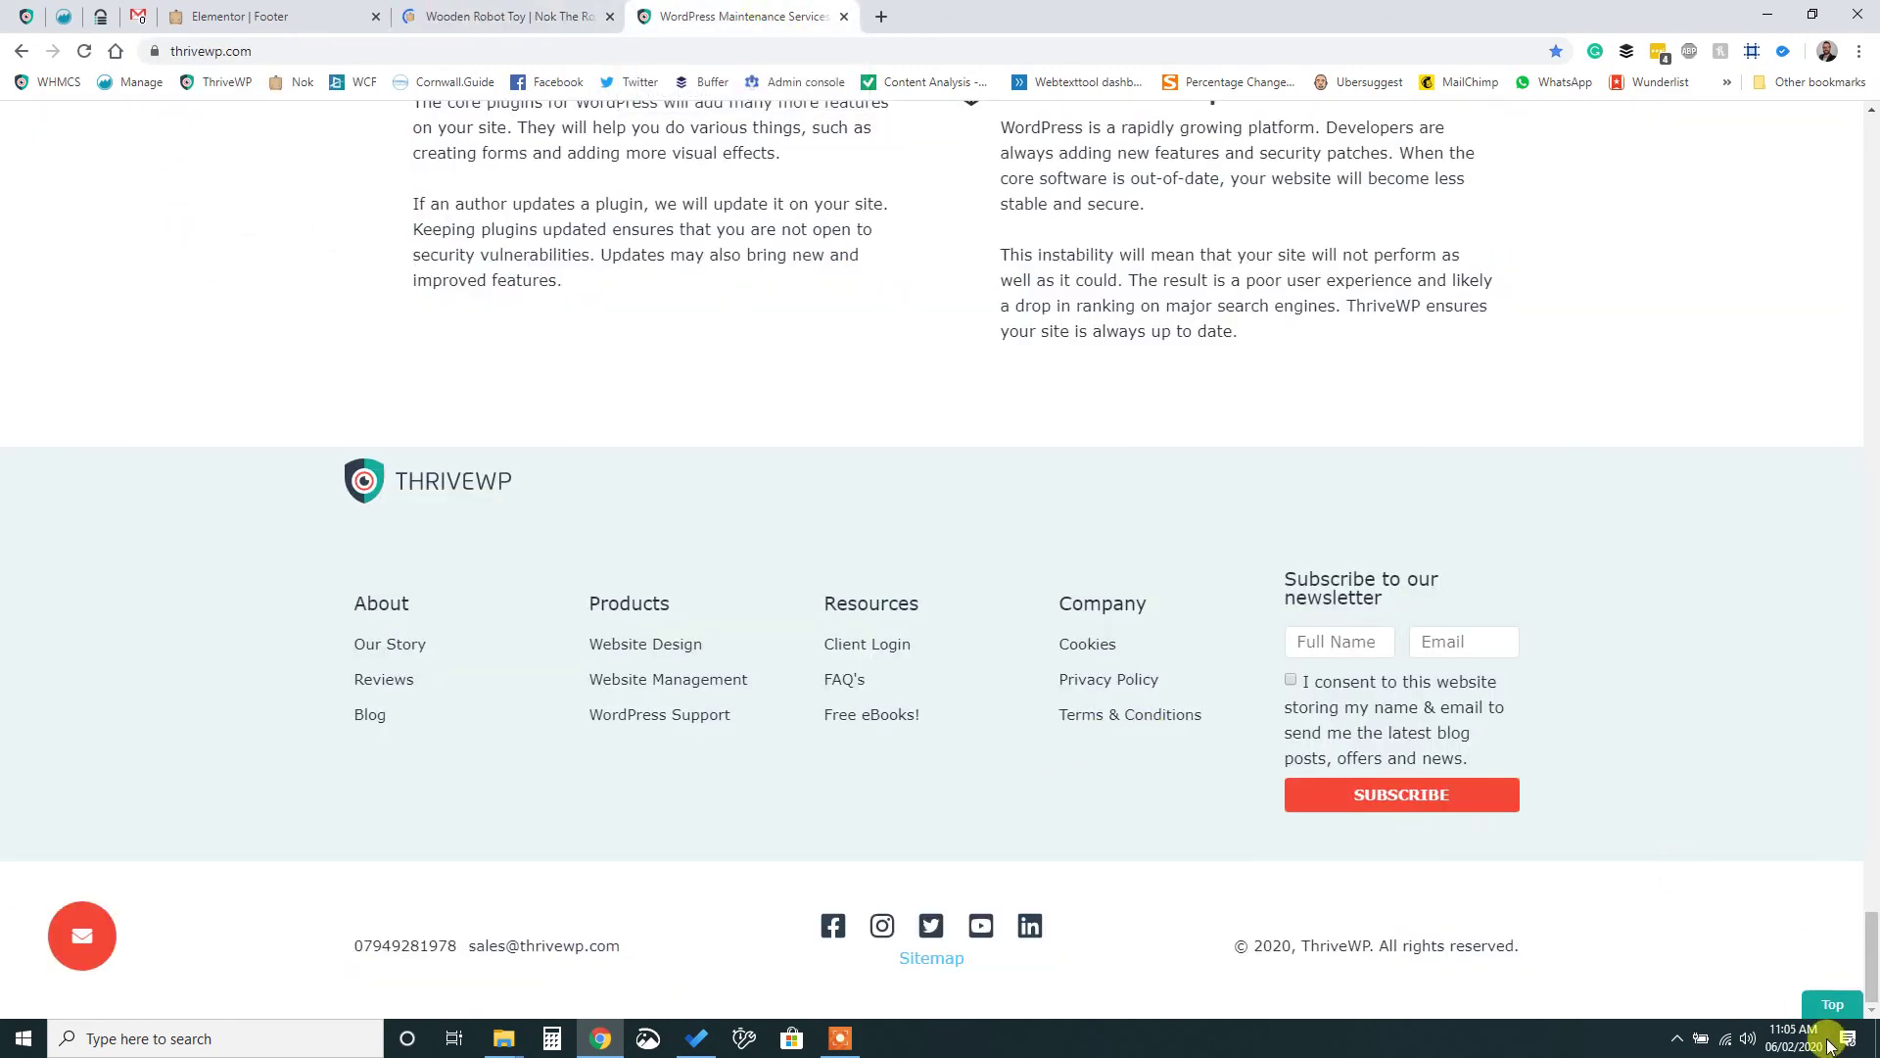
- Use the ThriveWP Top button to return from the footer to the homepage hero
click(1832, 1005)
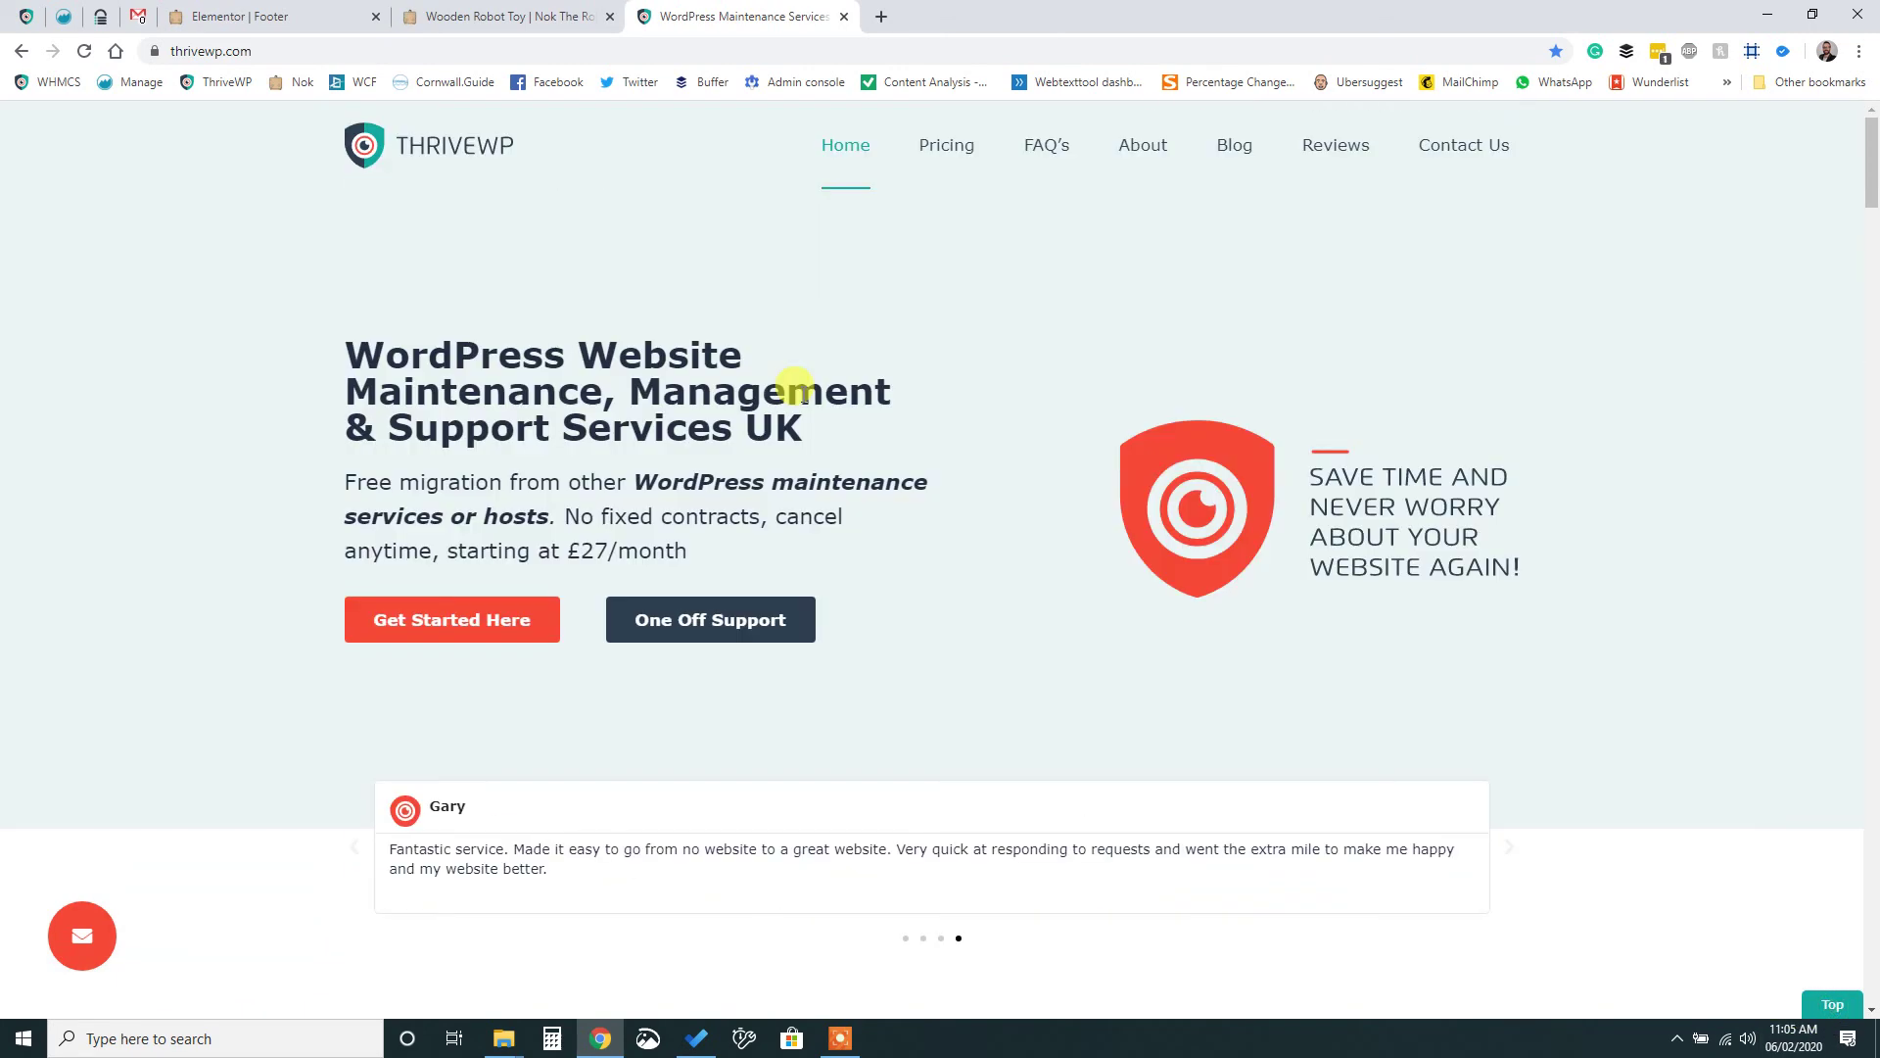